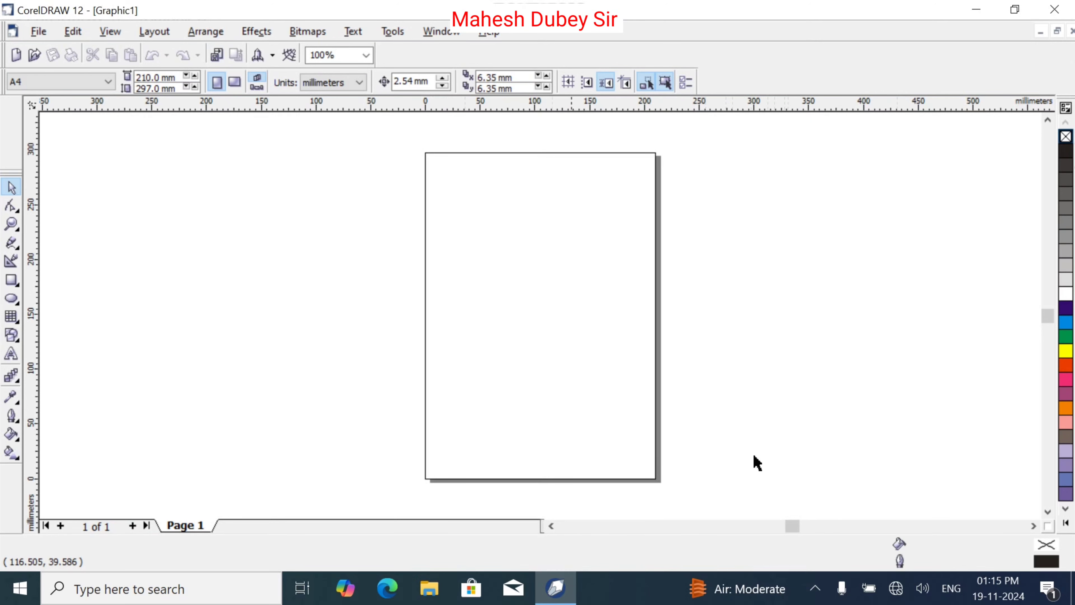
Step: Set the page size to 3.5 feet wide by 4.5 feet high, with feet as the unit
{"action": "left_click", "coordinate": [11, 298]}
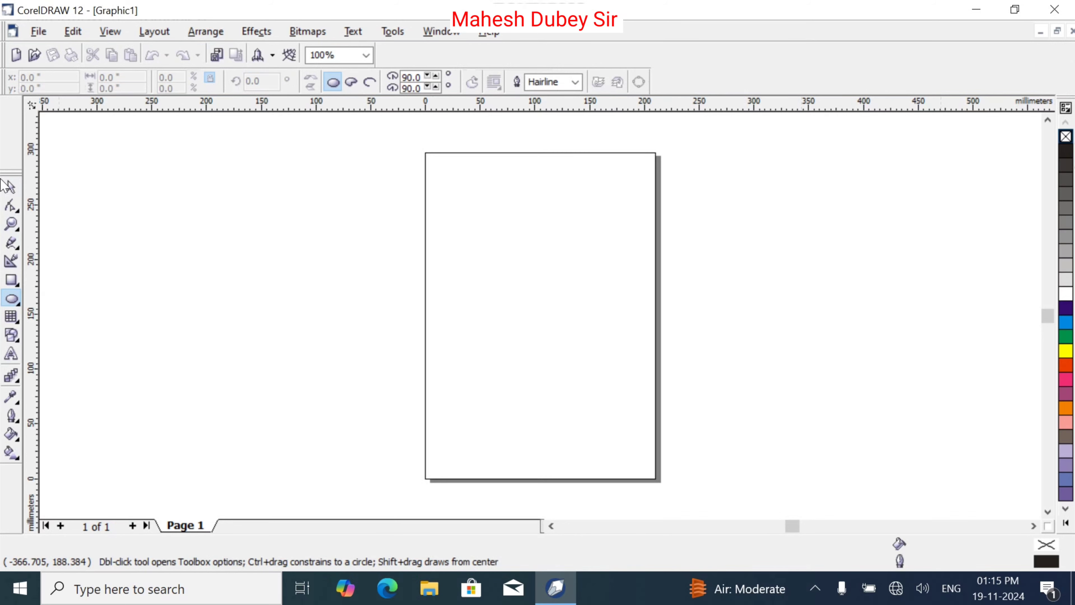
{"action": "left_click", "coordinate": [11, 186]}
{"action": "left_click", "coordinate": [147, 34]}
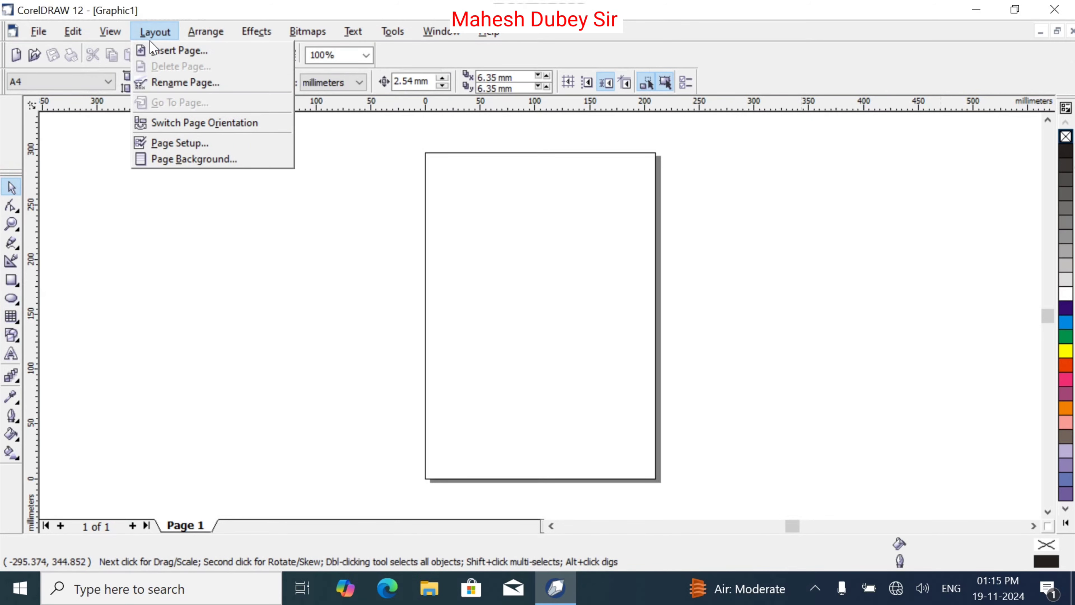
{"action": "left_click", "coordinate": [197, 144]}
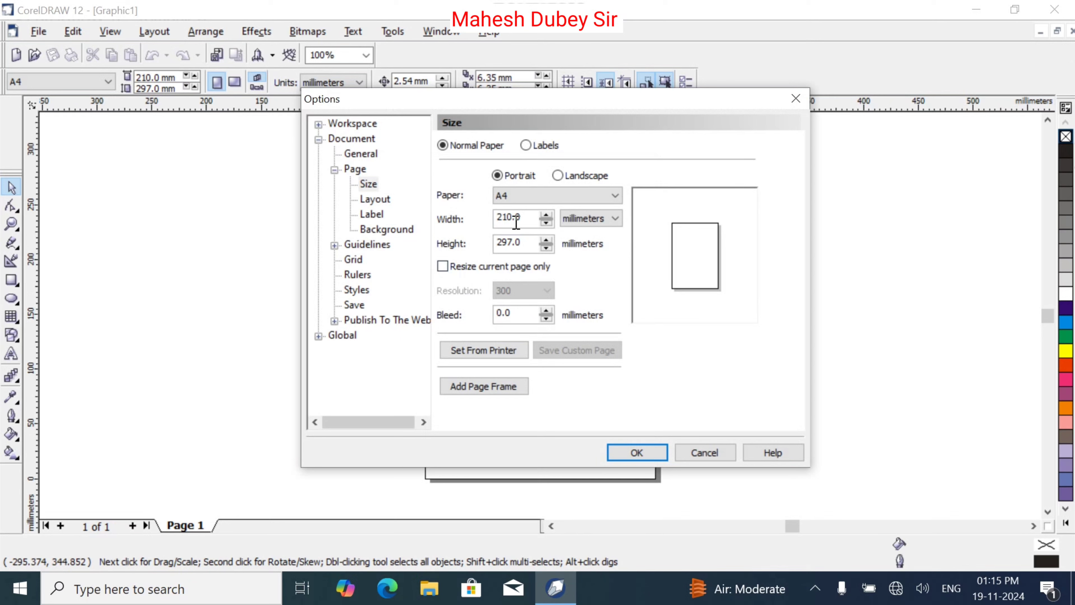
{"action": "left_click", "coordinate": [592, 218]}
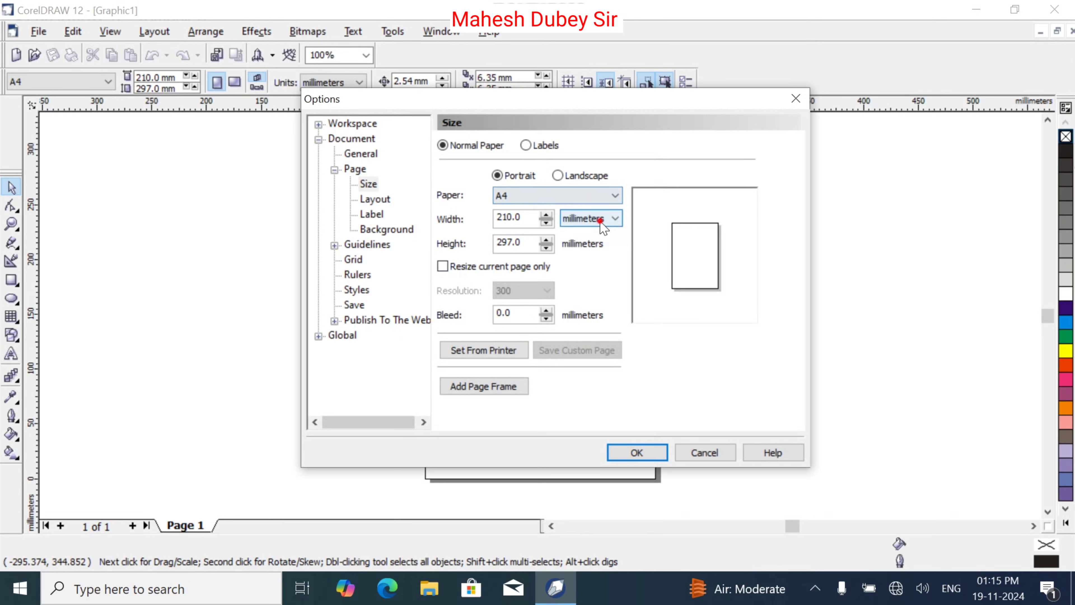
{"action": "left_click", "coordinate": [597, 309]}
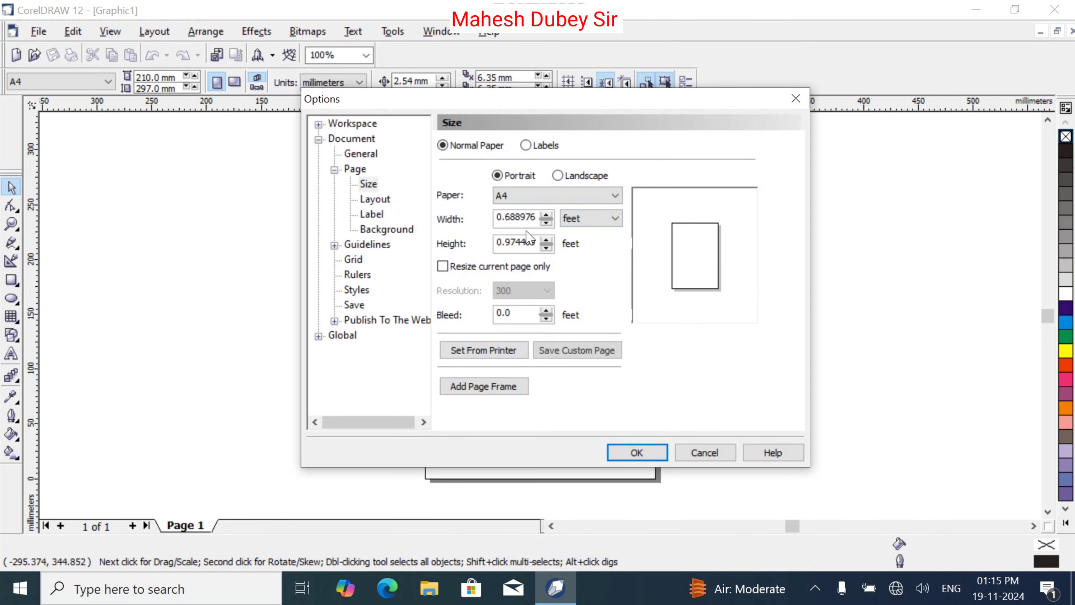
{"action": "double_click", "coordinate": [522, 221]}
{"action": "type", "text": "3.5"}
{"action": "key", "text": "Tab"}
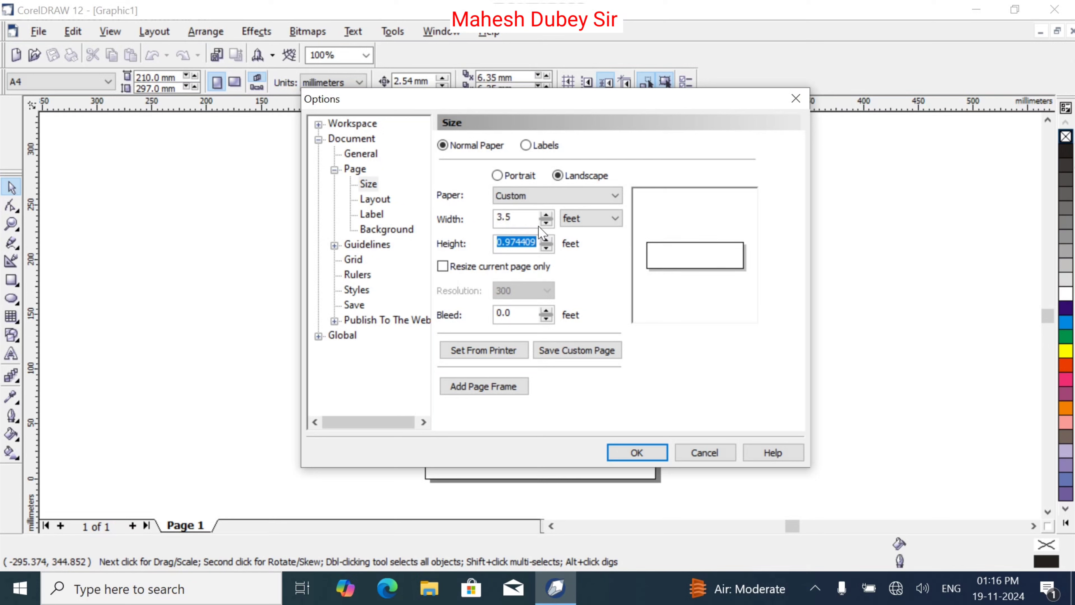
{"action": "type", "text": "4.5"}
{"action": "key", "text": "Tab"}
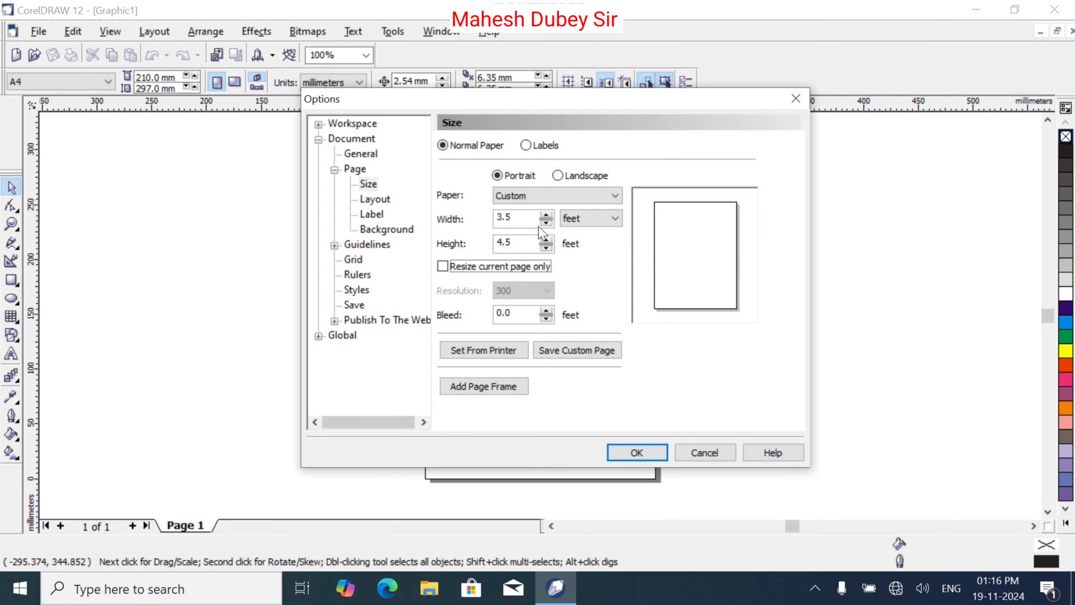
{"action": "left_click", "coordinate": [656, 449]}
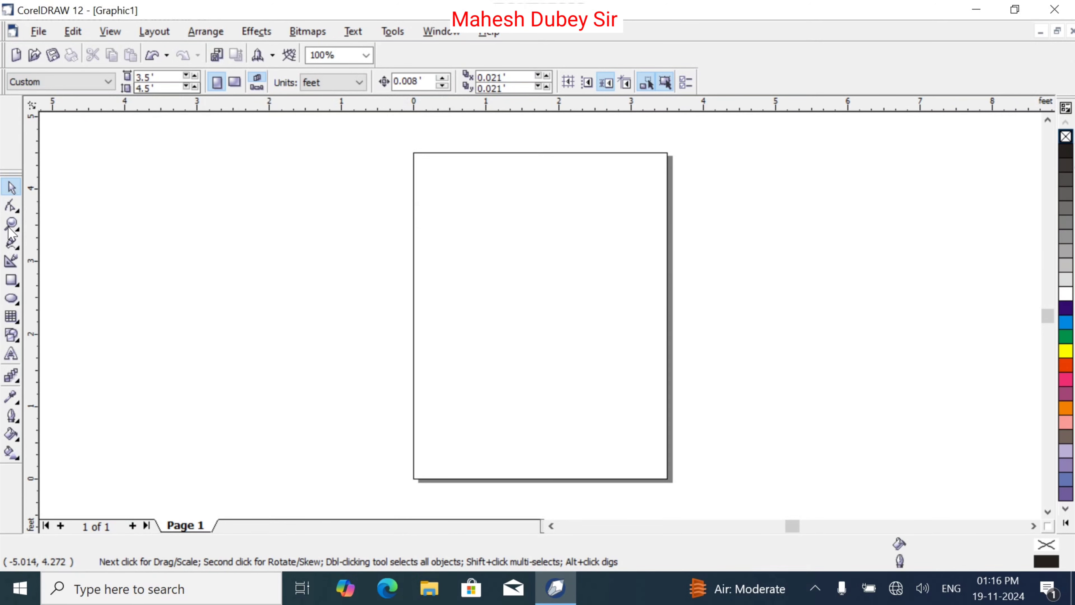
Step: Draw an ellipse about 3.53 by 3.72 feet over the lower part of the page
{"action": "left_click", "coordinate": [11, 299]}
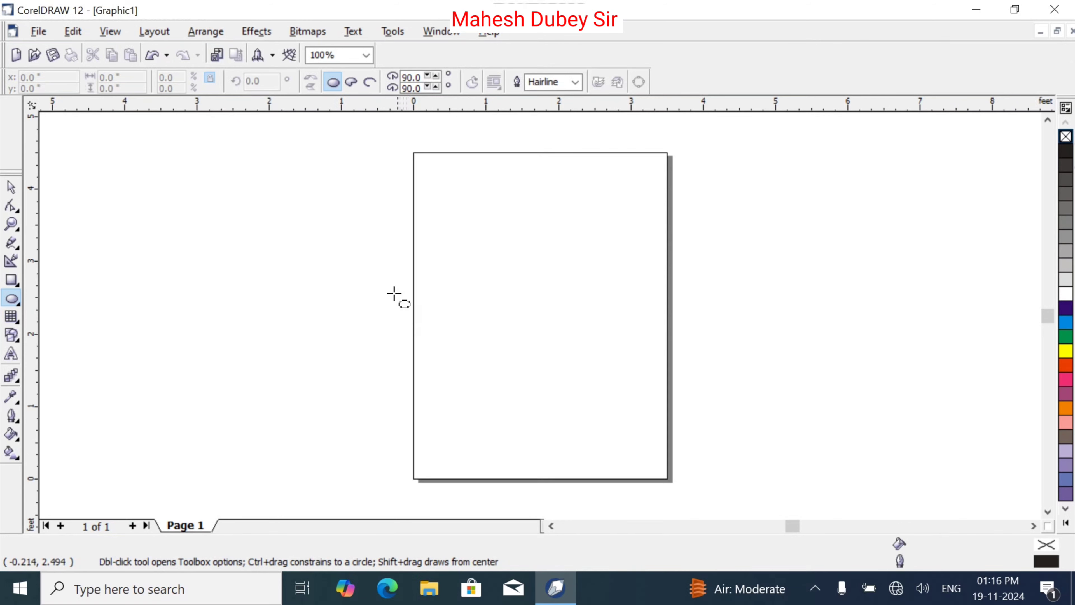
{"action": "mouse_move", "coordinate": [397, 288]}
{"action": "left_mouse_down"}
{"action": "mouse_move", "coordinate": [526, 451]}
{"action": "mouse_move", "coordinate": [597, 516]}
{"action": "mouse_move", "coordinate": [701, 478]}
{"action": "mouse_move", "coordinate": [612, 487]}
{"action": "mouse_move", "coordinate": [650, 490]}
{"action": "left_mouse_up"}
{"action": "left_click", "coordinate": [11, 189]}
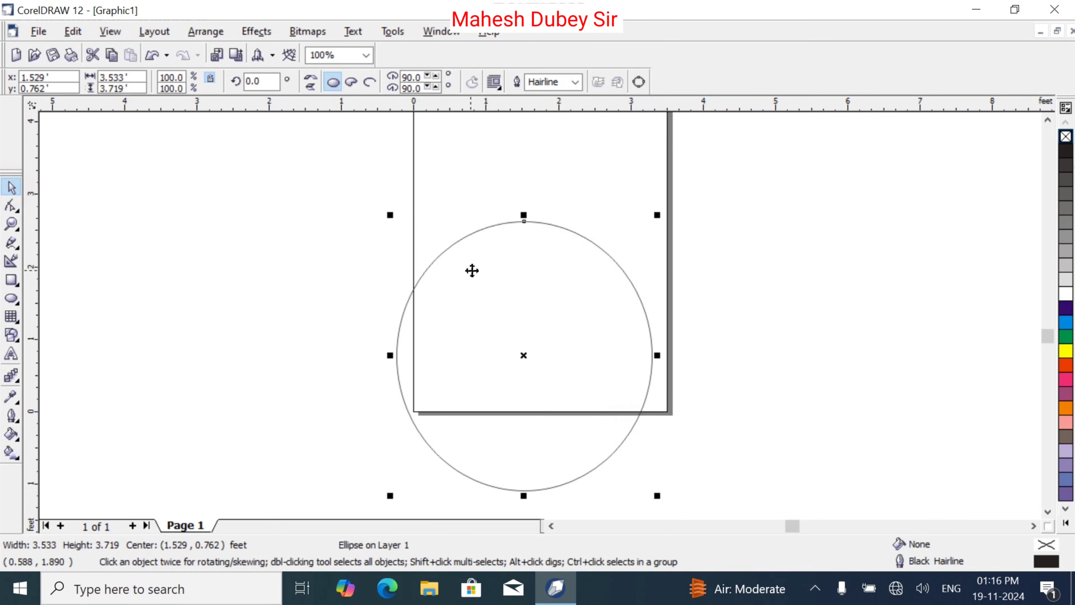
Step: Move the ellipse up and enlarge it to about 4.34 by 4.16 feet so it extends past both page sides
{"action": "left_click_drag", "start_coordinate": [567, 237], "coordinate": [568, 199]}
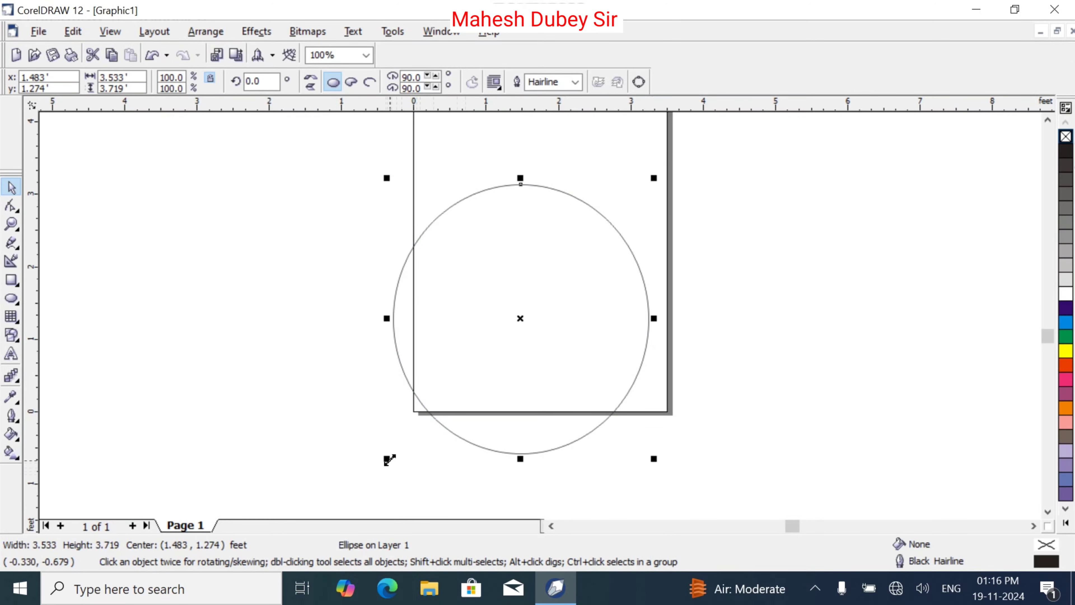
{"action": "left_click_drag", "start_coordinate": [389, 459], "coordinate": [371, 472]}
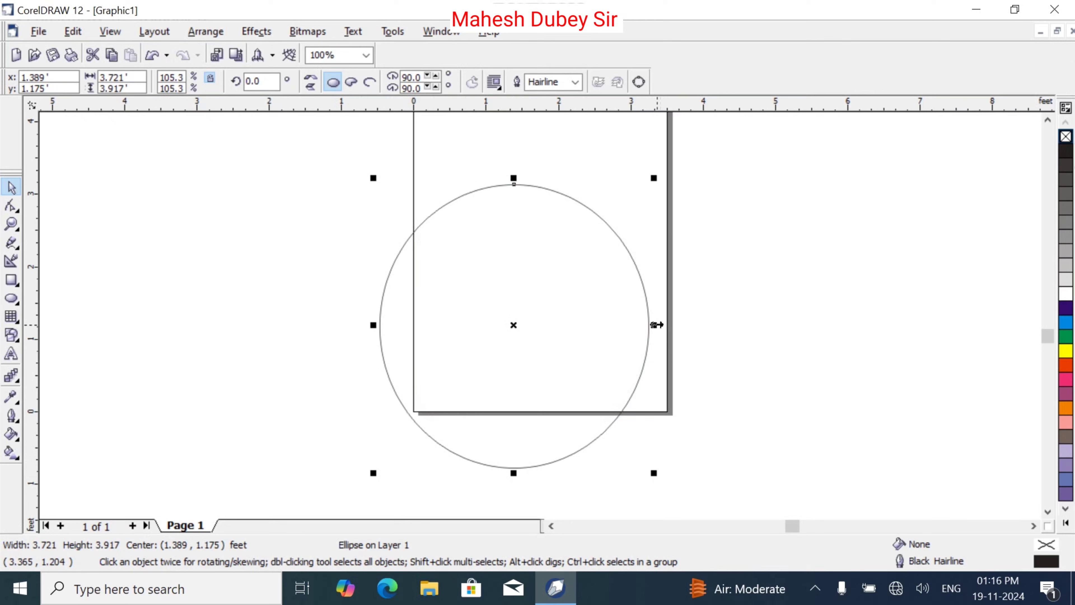
{"action": "left_click_drag", "start_coordinate": [657, 325], "coordinate": [682, 324]}
{"action": "left_click_drag", "start_coordinate": [678, 470], "coordinate": [699, 493]}
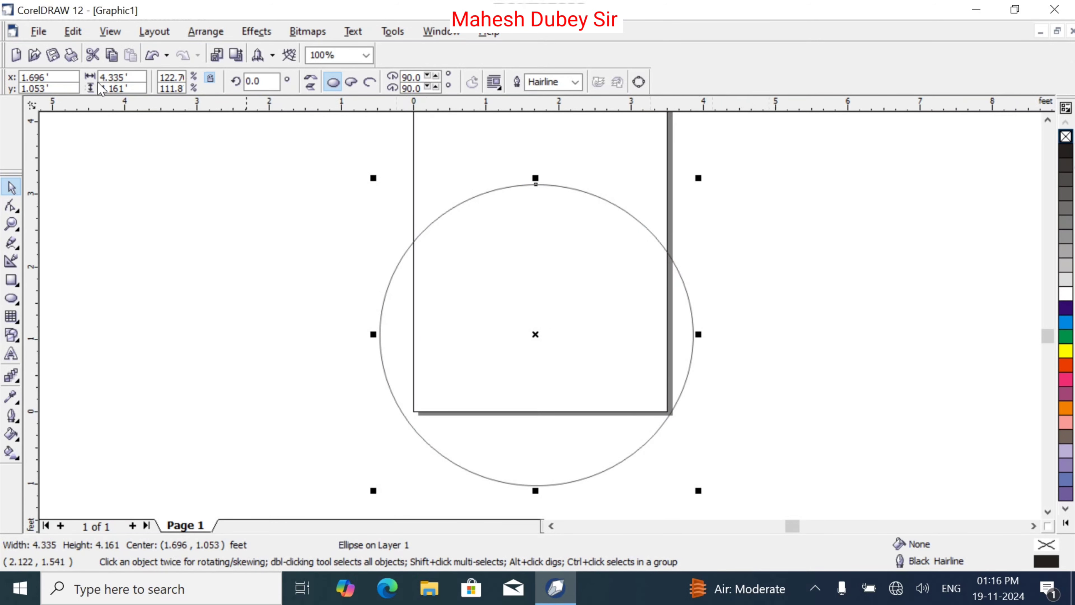
Step: Draw a rectangle about 0.79 by 3.85 feet outside the page's left edge and subtract it from the ellipse
{"action": "left_click", "coordinate": [12, 283]}
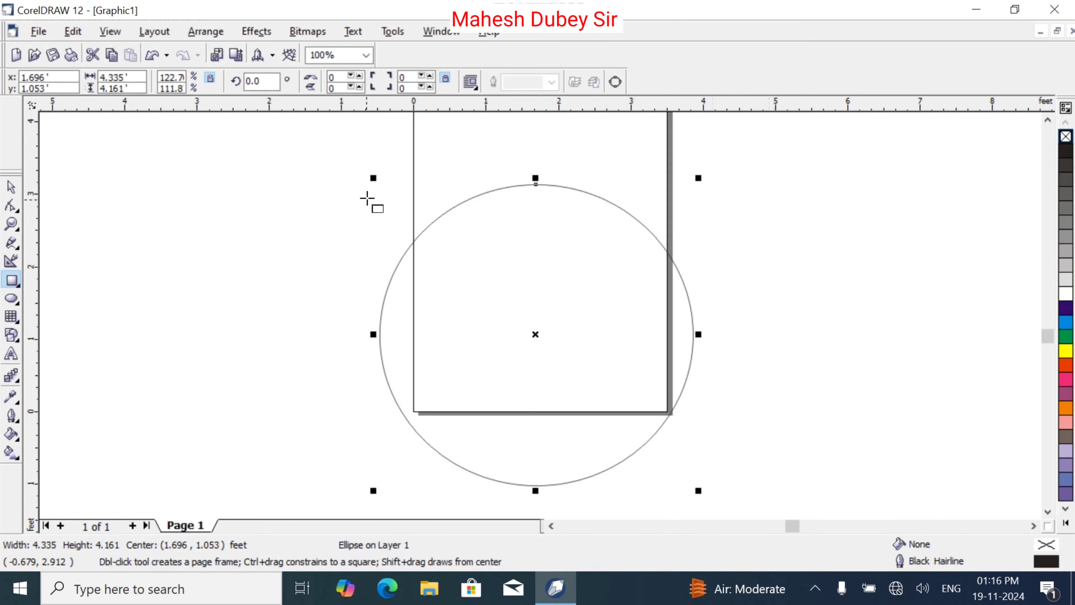
{"action": "left_click_drag", "start_coordinate": [359, 202], "coordinate": [413, 481]}
{"action": "left_click", "coordinate": [11, 188]}
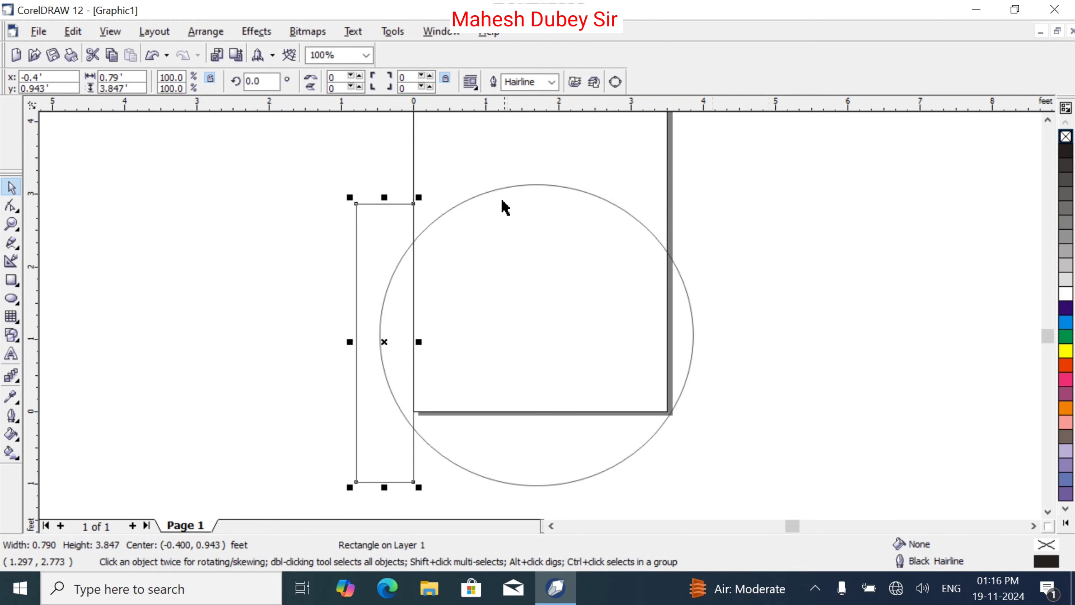
{"action": "left_click", "coordinate": [499, 190], "text": "shift"}
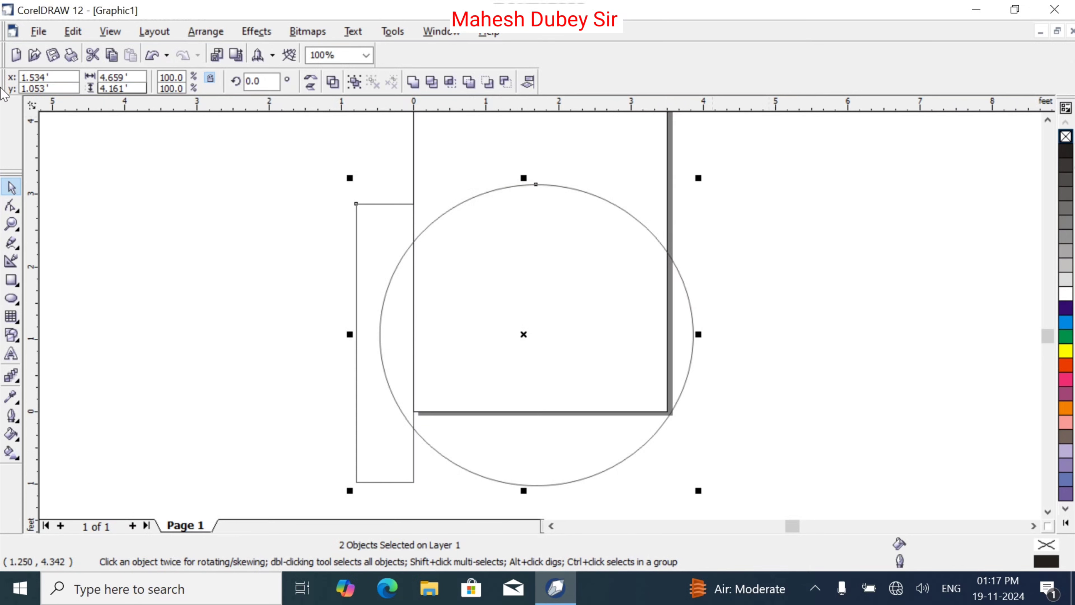
{"action": "left_click", "coordinate": [507, 86]}
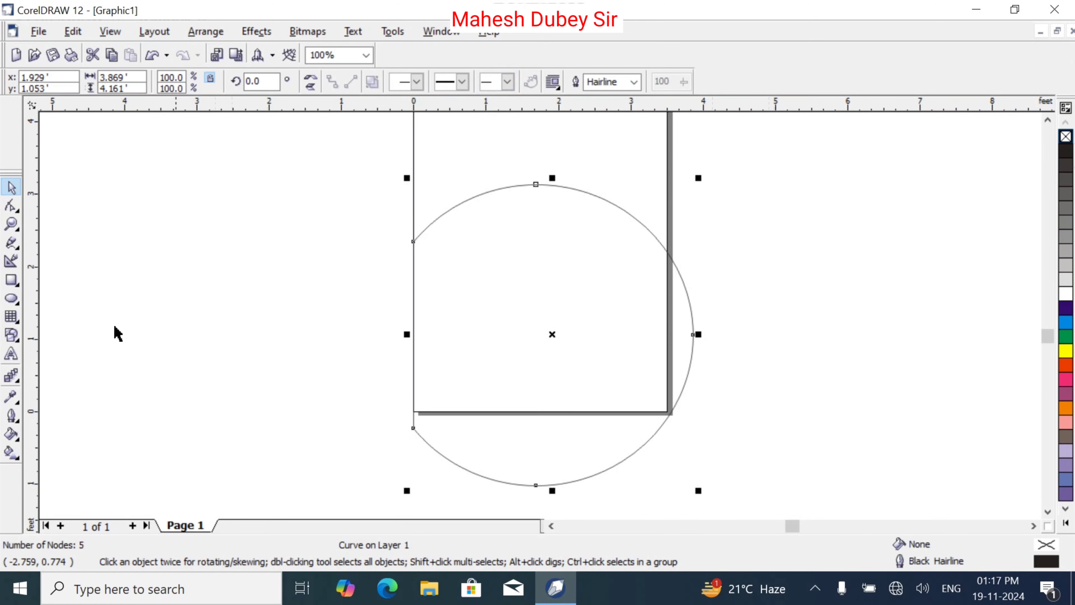
Step: Draw a rectangle about 4.16 by 1.09 feet below the page and nudge it up to the page's bottom edge
{"action": "left_click", "coordinate": [12, 280]}
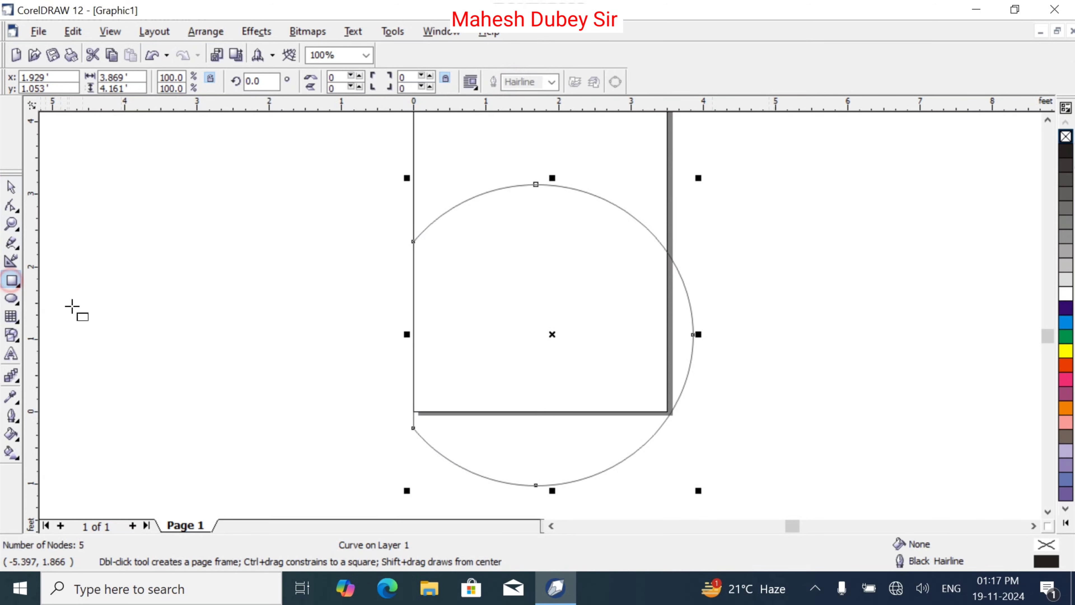
{"action": "left_click_drag", "start_coordinate": [401, 415], "coordinate": [700, 493]}
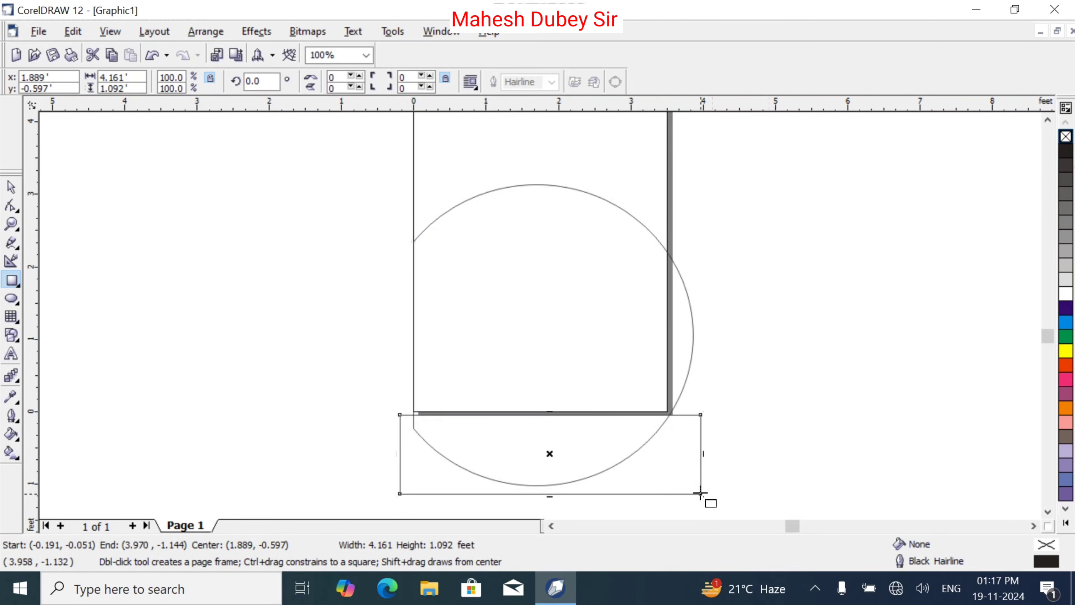
{"action": "key", "text": "Up"}
{"action": "key", "text": "Up"}
{"action": "key", "text": "Up"}
{"action": "key", "text": "Up"}
{"action": "key", "text": "Up"}
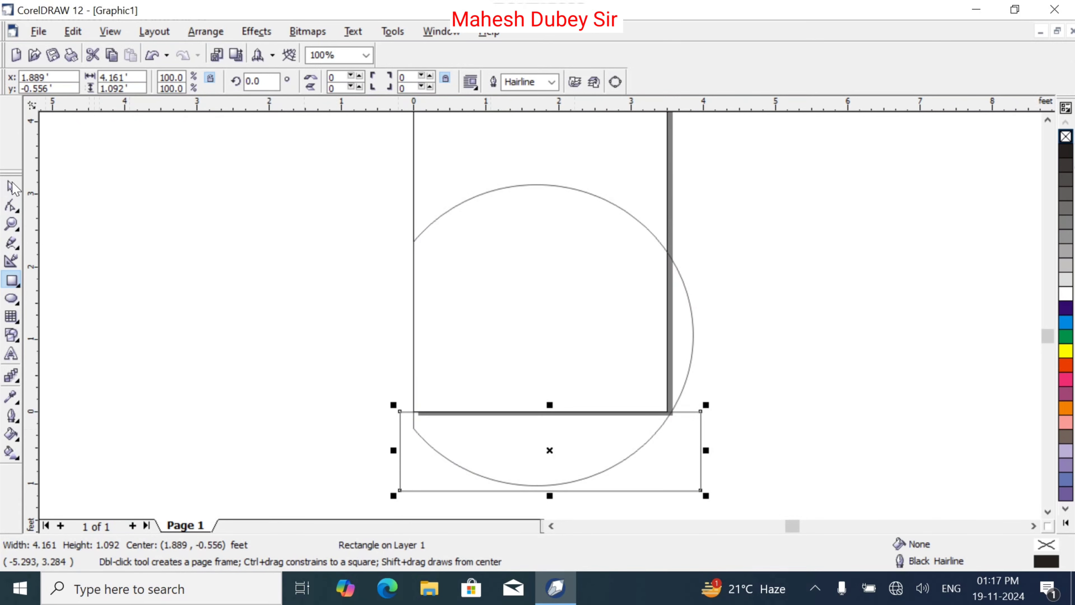
Step: Subtract the rectangle below the page from the curved shape
{"action": "left_click", "coordinate": [11, 186]}
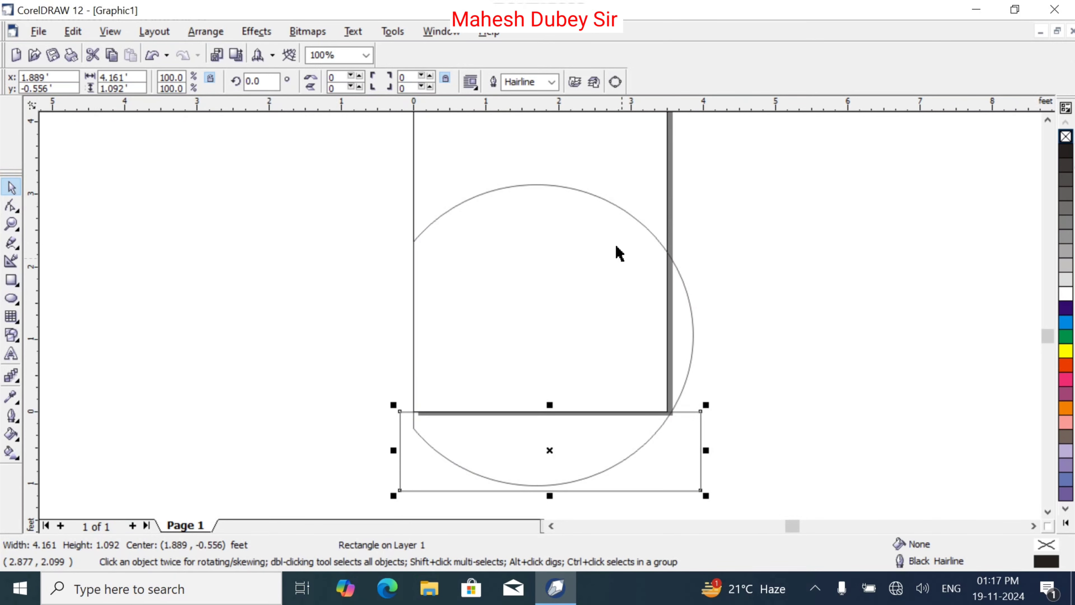
{"action": "left_click", "coordinate": [609, 207], "text": "shift"}
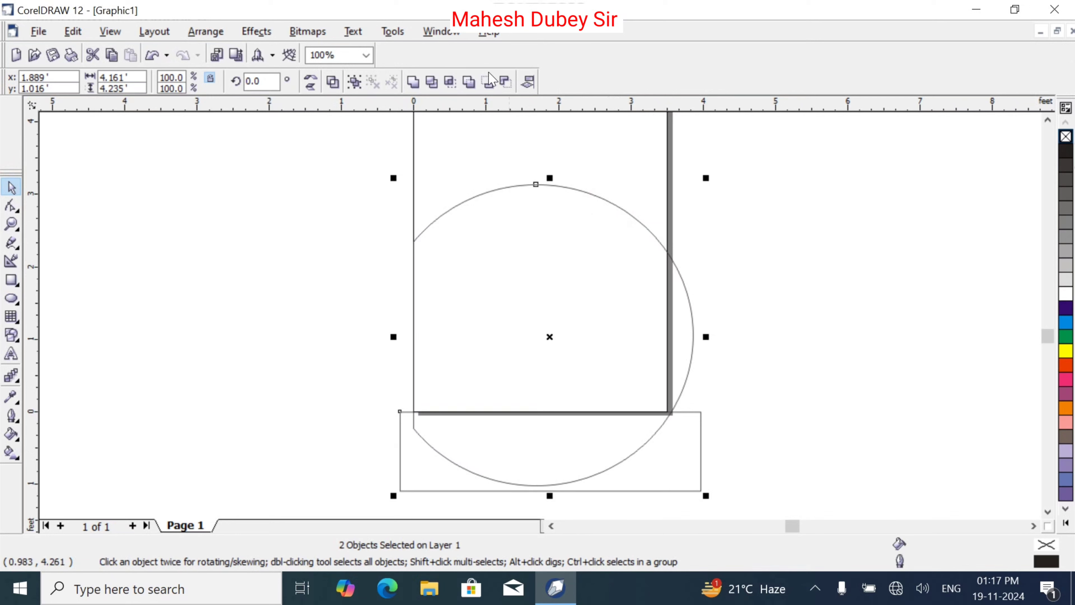
{"action": "left_click", "coordinate": [505, 80]}
{"action": "left_click", "coordinate": [628, 466]}
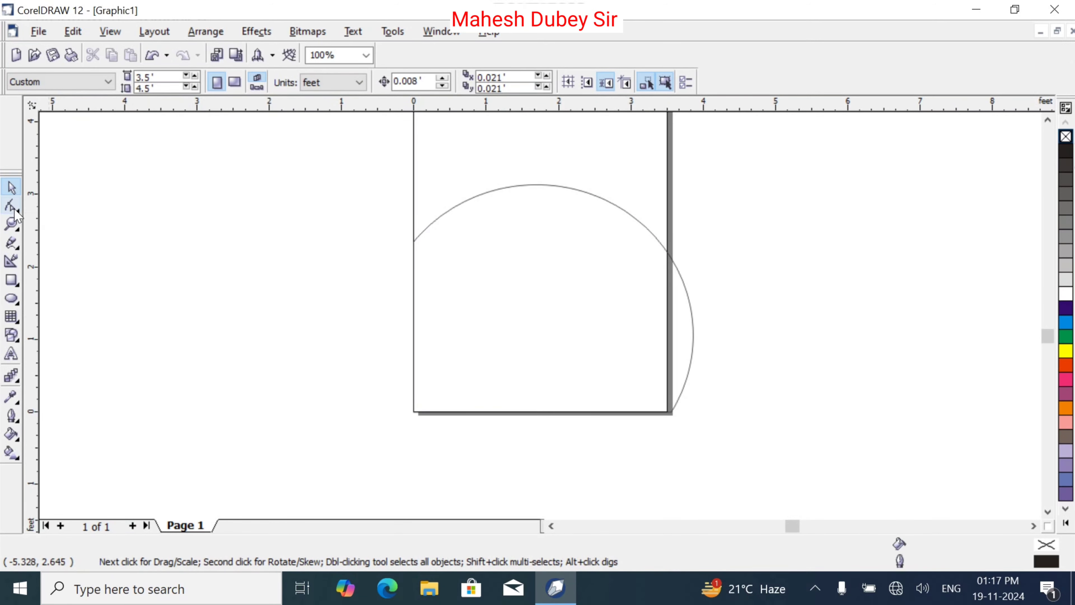
Step: Draw a rectangle about 1.2 by 3.3 feet outside the page's right edge and subtract it from the curved shape
{"action": "left_click", "coordinate": [11, 280]}
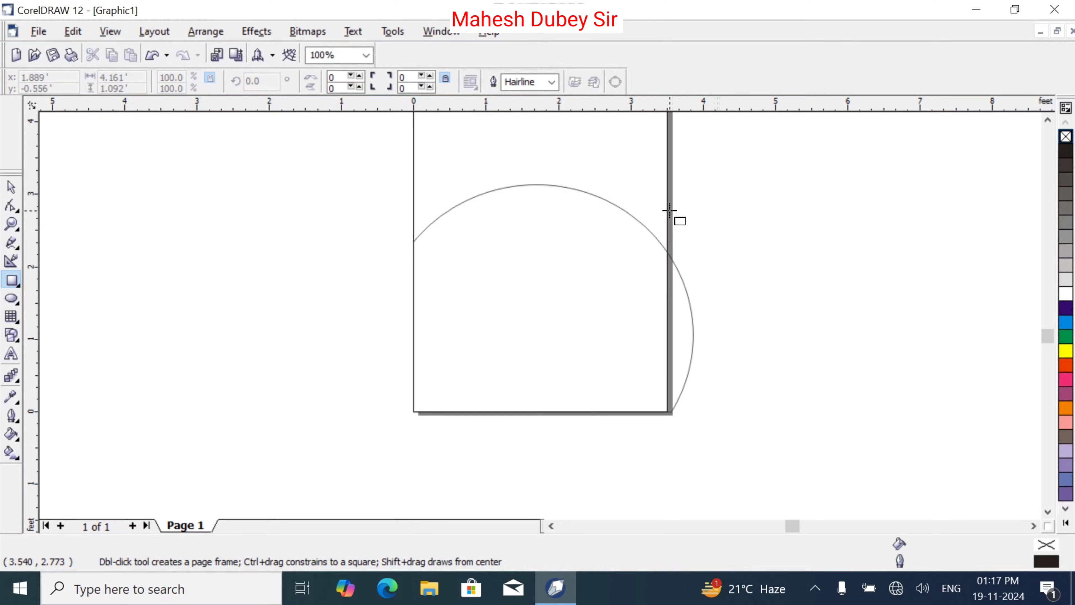
{"action": "mouse_move", "coordinate": [667, 219]}
{"action": "left_mouse_down"}
{"action": "mouse_move", "coordinate": [703, 379]}
{"action": "mouse_move", "coordinate": [724, 432]}
{"action": "mouse_move", "coordinate": [754, 456]}
{"action": "left_mouse_up"}
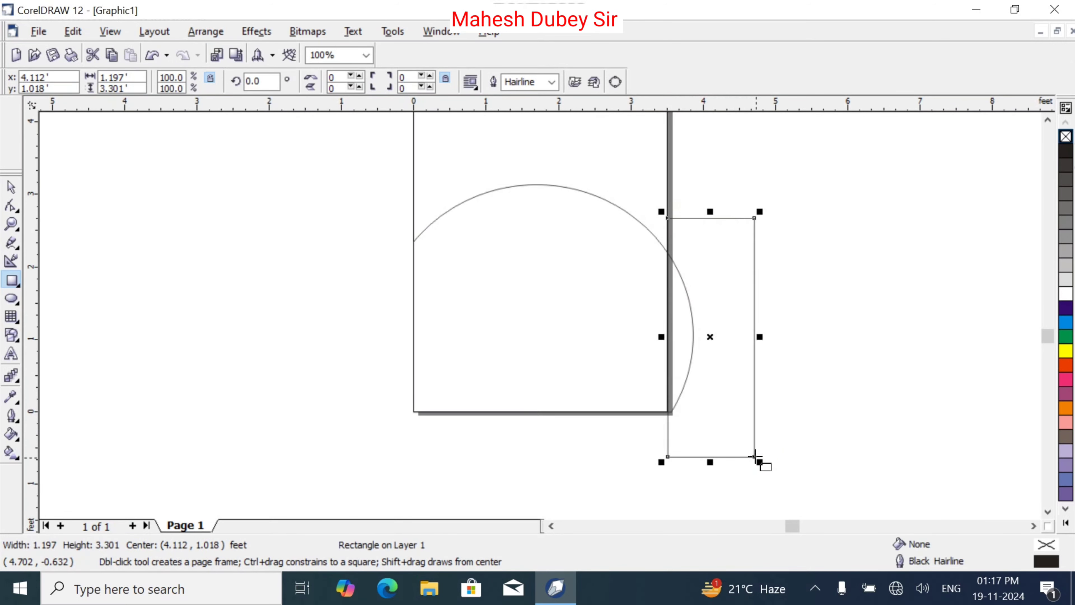
{"action": "left_click", "coordinate": [11, 186]}
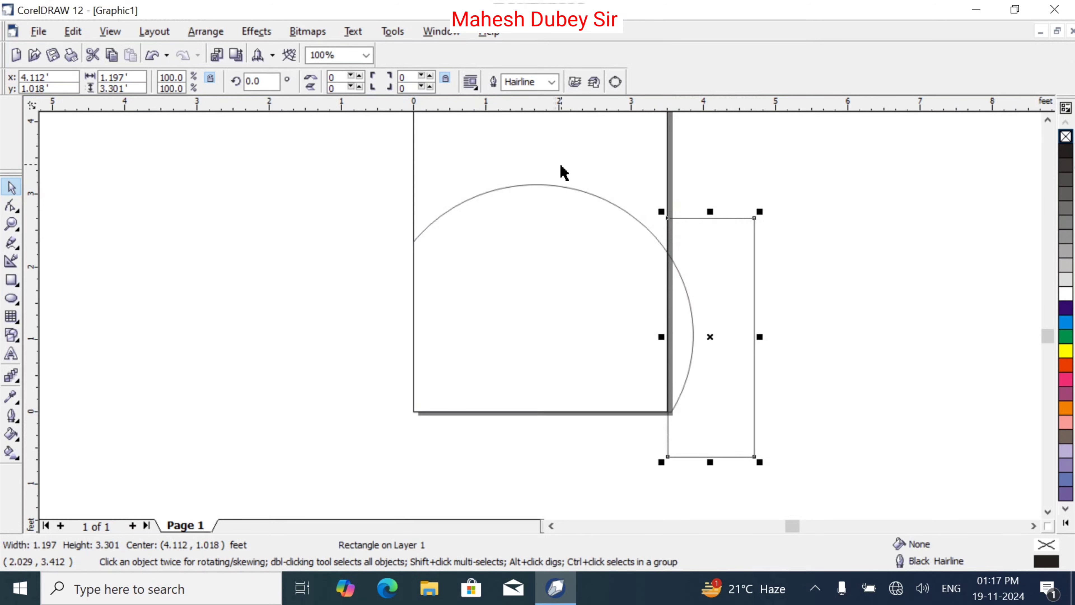
{"action": "left_click", "coordinate": [549, 186], "text": "shift"}
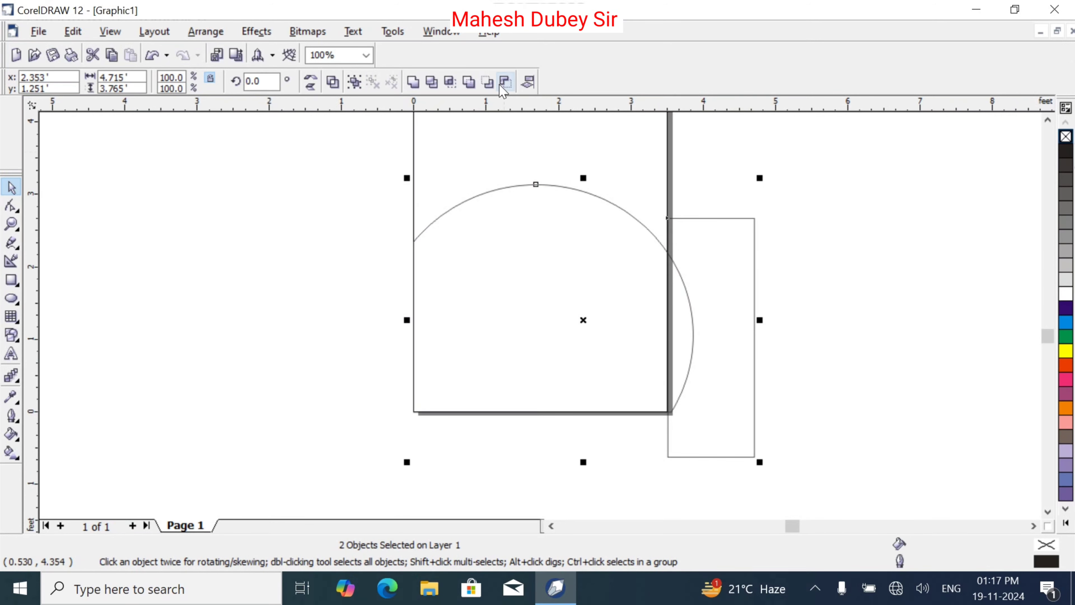
{"action": "left_click", "coordinate": [487, 87]}
{"action": "left_click", "coordinate": [726, 253]}
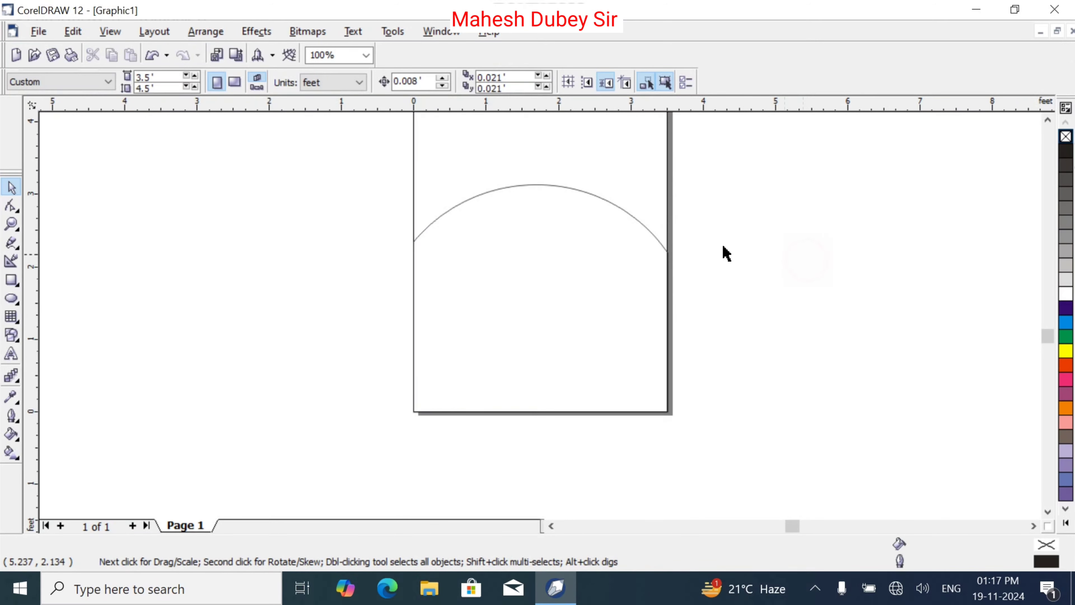
Step: Fill the trimmed arch shape with black
{"action": "left_click", "coordinate": [579, 232]}
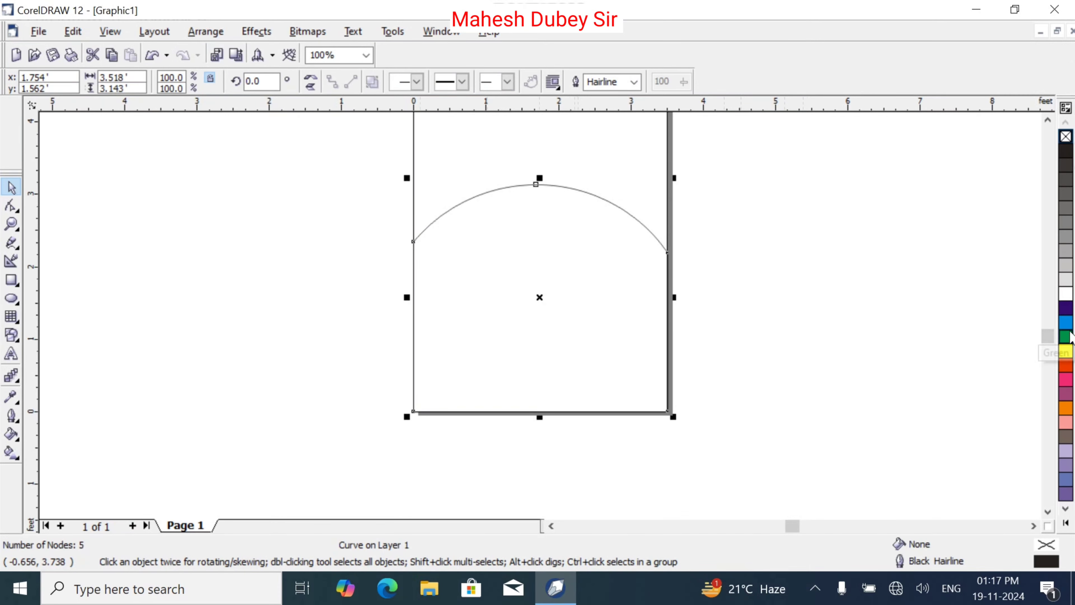
{"action": "left_click", "coordinate": [1066, 157]}
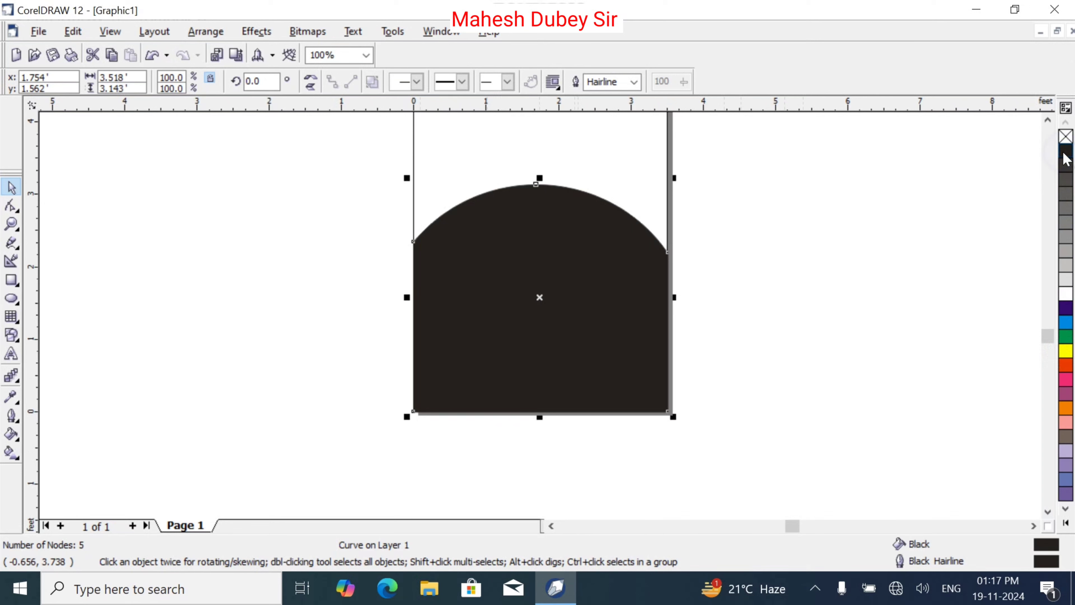
{"action": "left_click", "coordinate": [924, 201]}
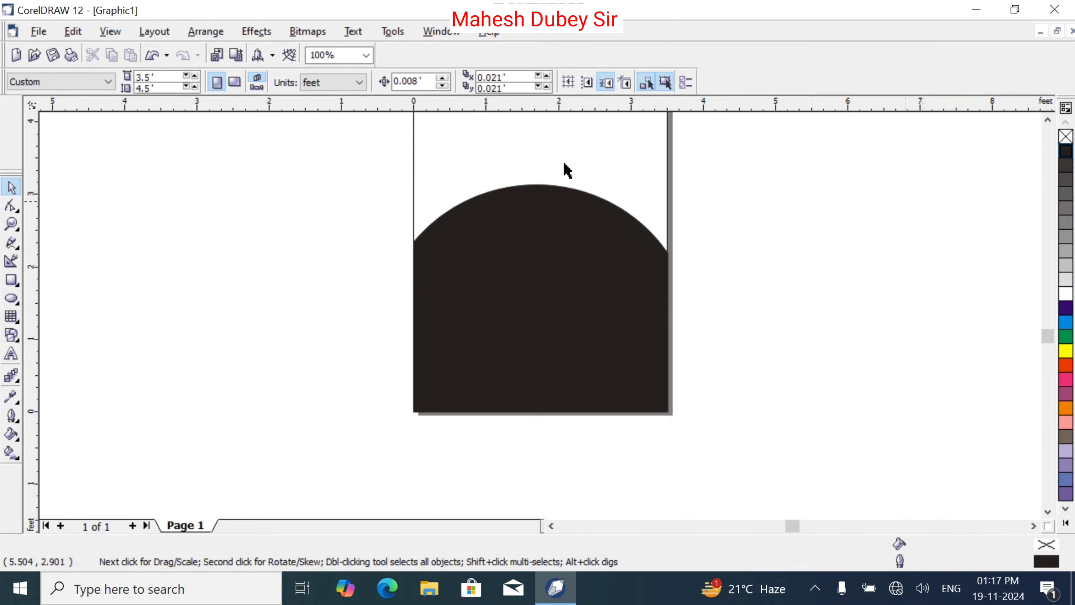
Step: Duplicate the black arch shape, shift the copy slightly left and up, and fill it with yellow
{"action": "left_click", "coordinate": [583, 300]}
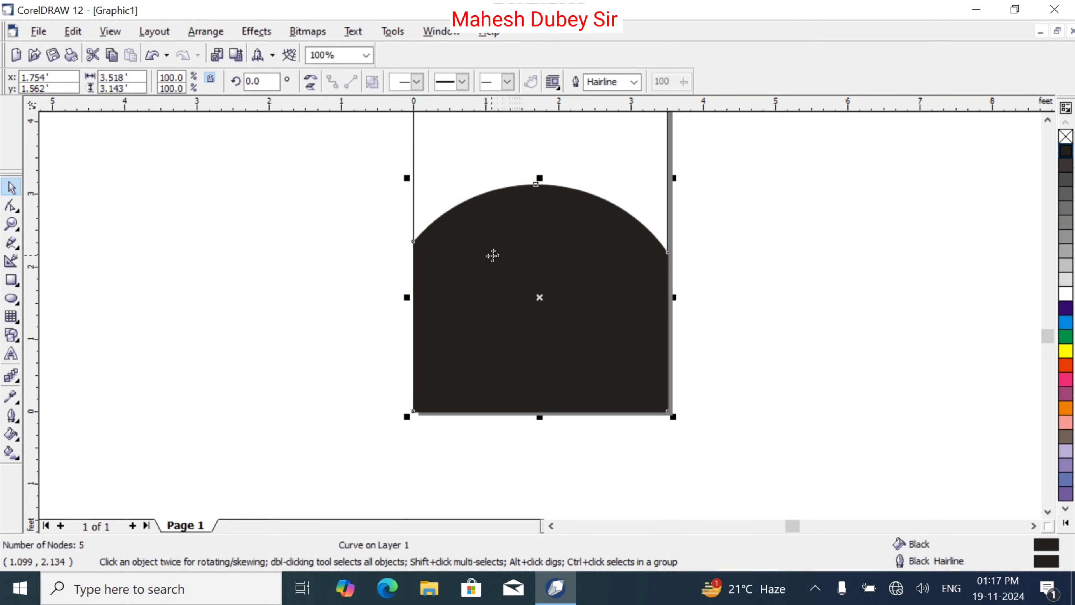
{"action": "key", "text": "Right"}
{"action": "key", "text": "Up"}
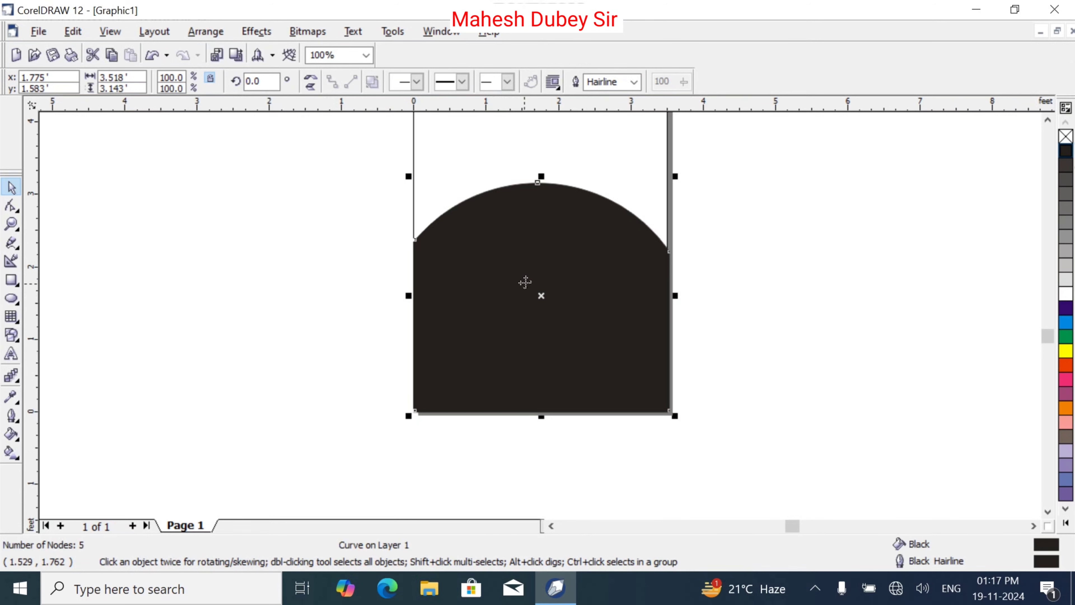
{"action": "left_click_drag", "start_coordinate": [518, 269], "coordinate": [504, 266]}
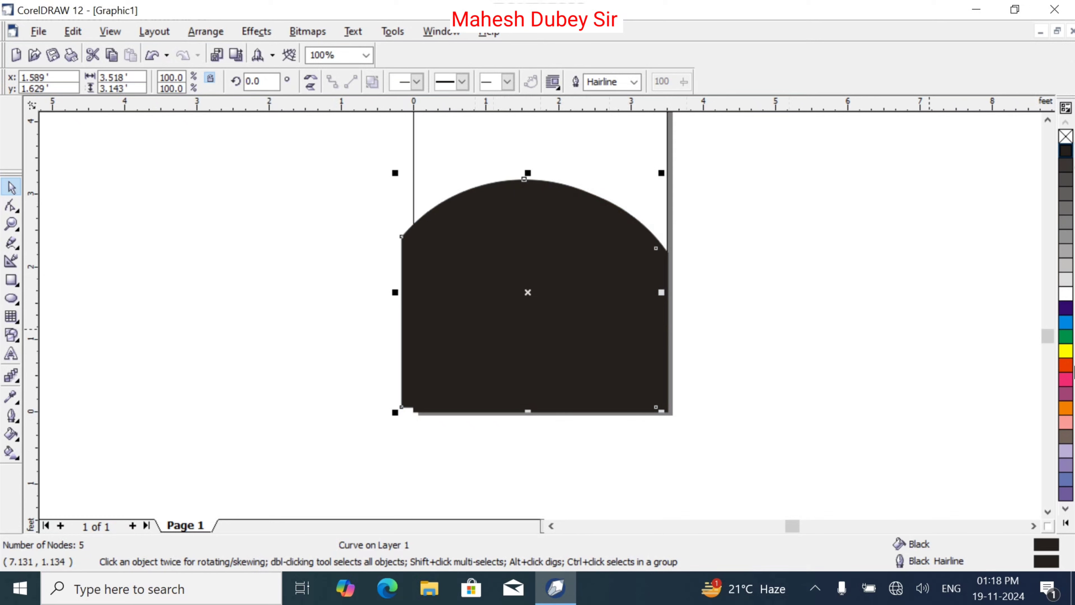
{"action": "left_click", "coordinate": [1064, 351]}
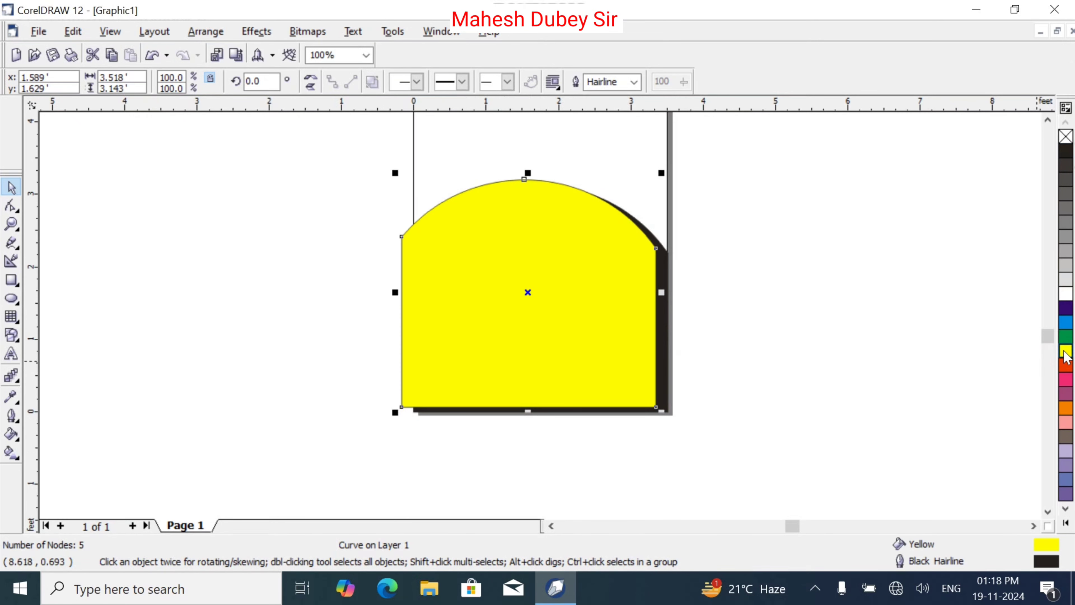
Step: Give the yellow arch a matching yellow outline and send it to the back, behind the black arch
{"action": "right_click", "coordinate": [1065, 352]}
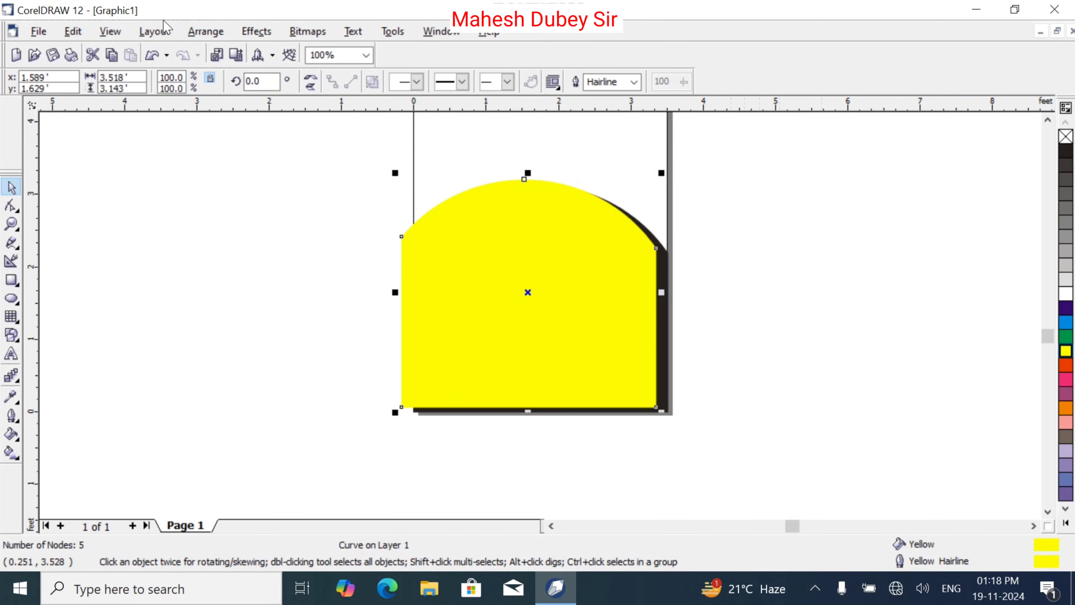
{"action": "left_click", "coordinate": [204, 35]}
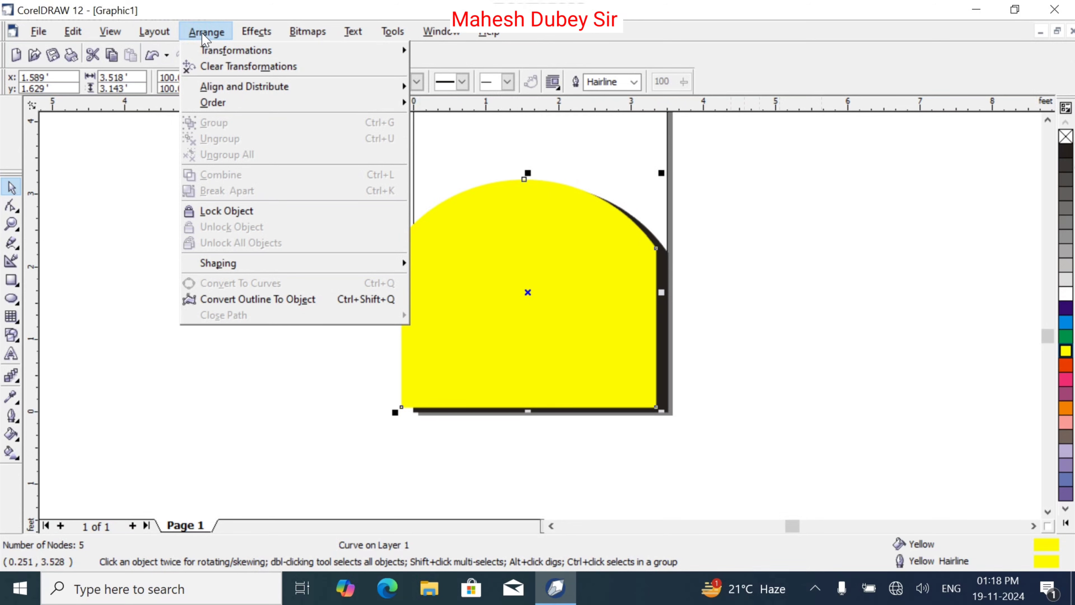
{"action": "mouse_move", "coordinate": [228, 106]}
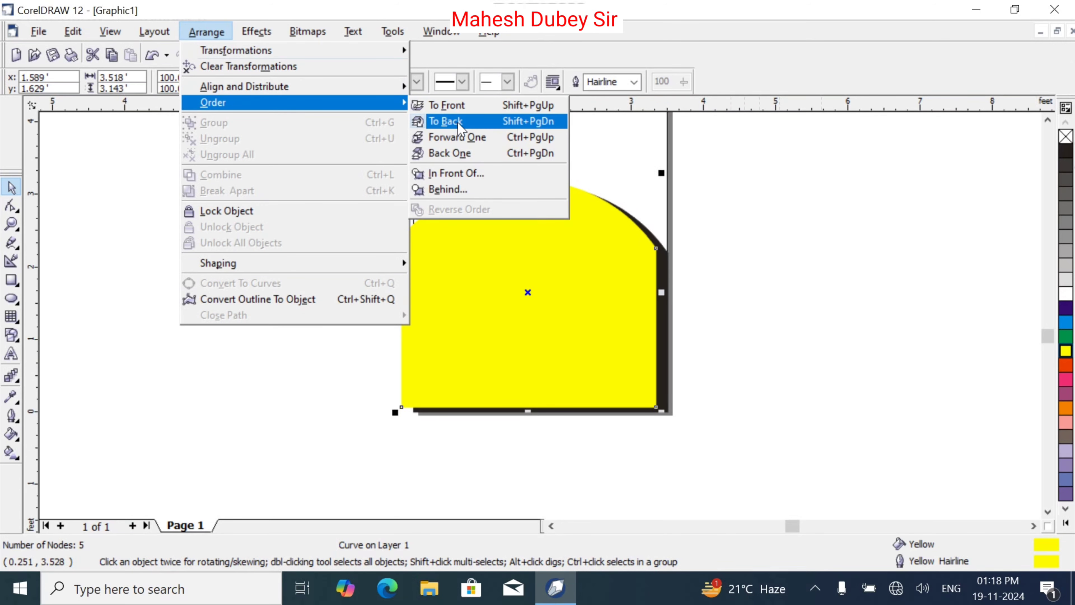
{"action": "left_click", "coordinate": [460, 127]}
{"action": "left_click", "coordinate": [184, 321]}
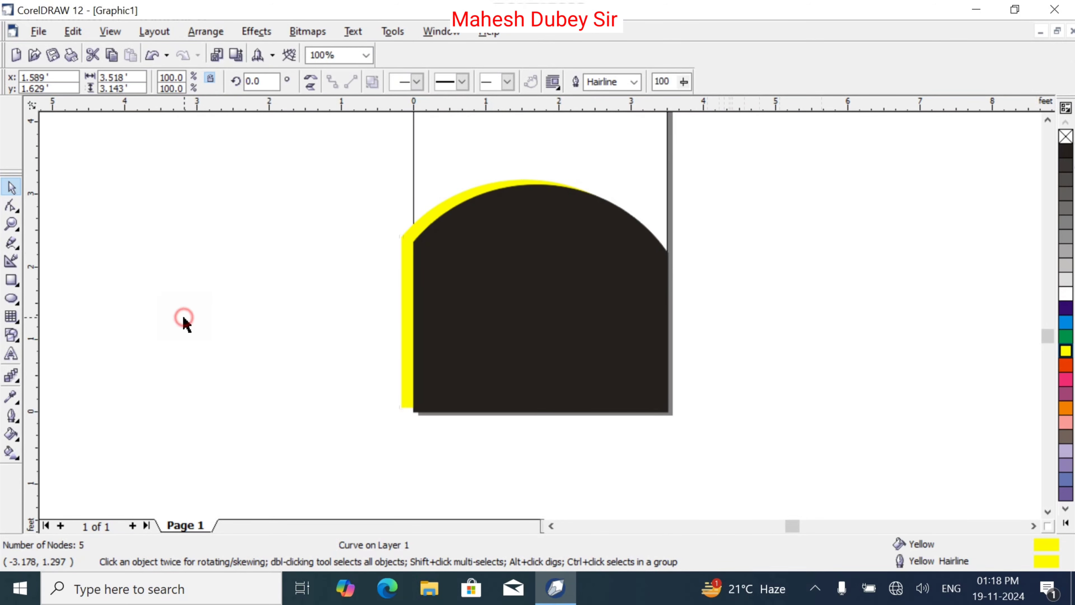
Step: Nudge the yellow arch further up and left so a wider yellow band shows behind the black arch
{"action": "left_click", "coordinate": [407, 260]}
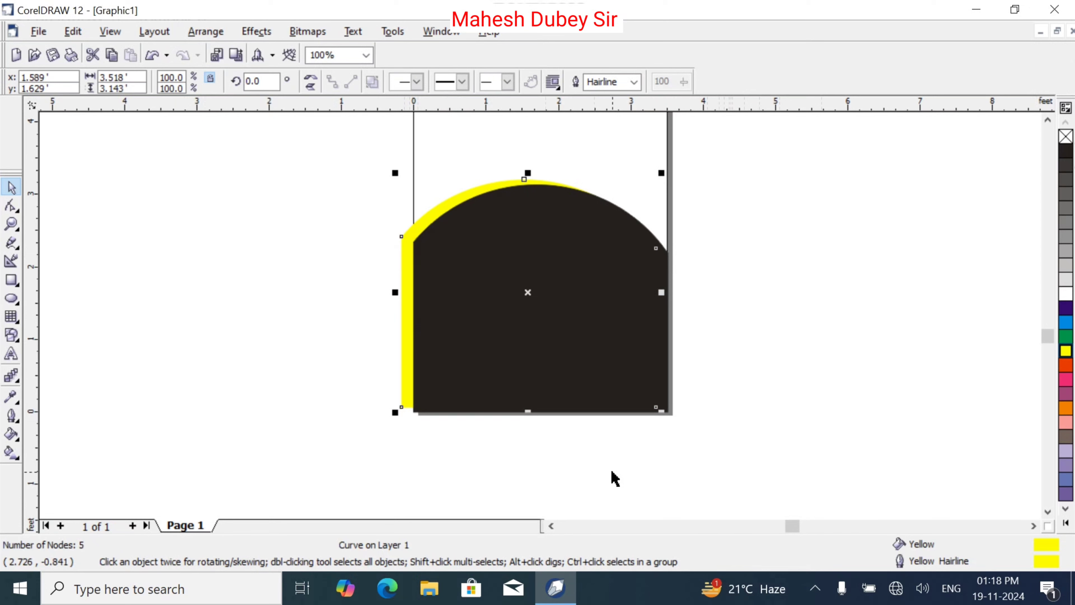
{"action": "key", "text": "Up"}
{"action": "key", "text": "Up"}
{"action": "key", "text": "Up"}
{"action": "key", "text": "Up"}
{"action": "key", "text": "Up"}
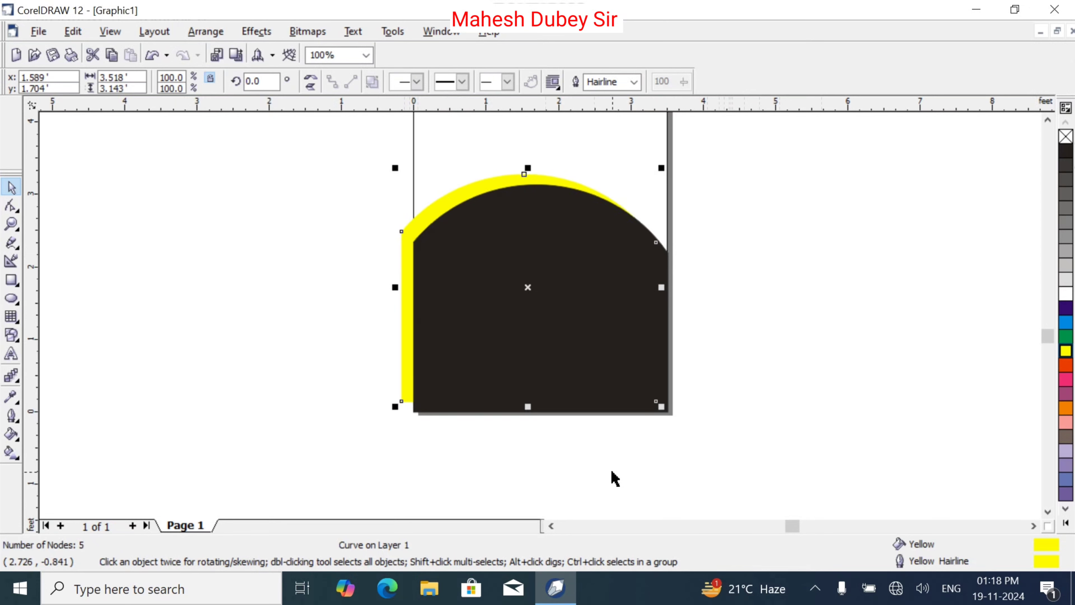
{"action": "key", "text": "Left"}
{"action": "key", "text": "Left"}
{"action": "key", "text": "Left"}
{"action": "key", "text": "Left"}
{"action": "key", "text": "Left"}
{"action": "key", "text": "Left"}
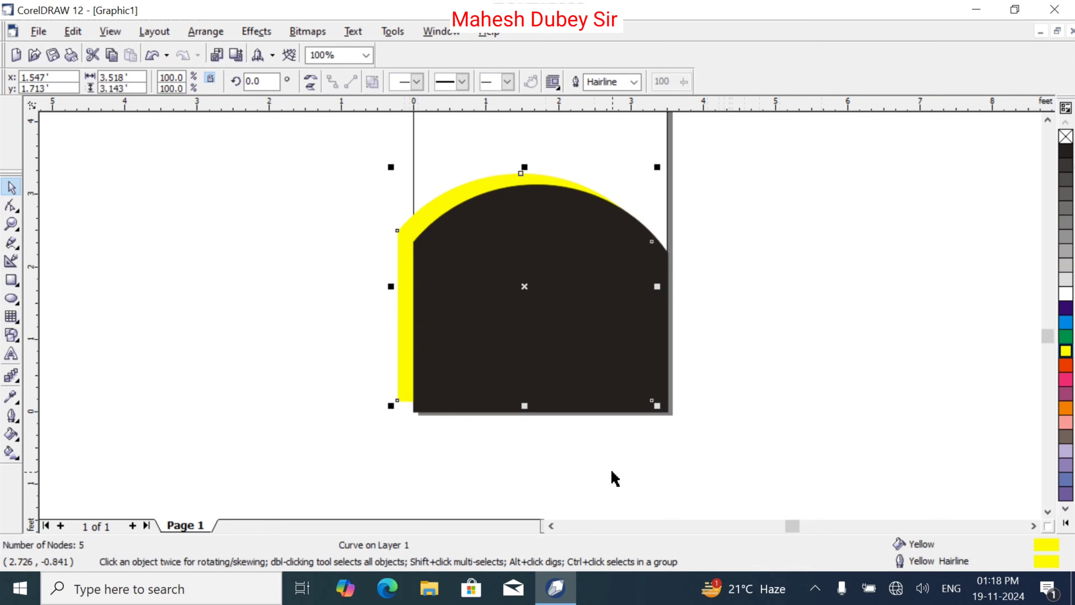
{"action": "key", "text": "Left"}
{"action": "key", "text": "Left"}
{"action": "key", "text": "Left"}
{"action": "key", "text": "Left"}
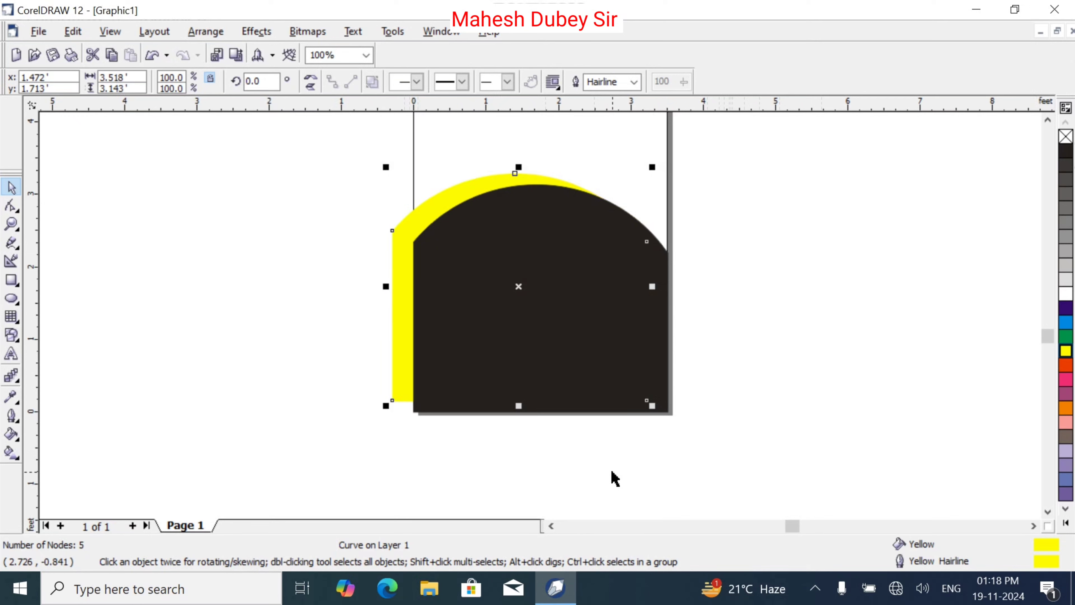
{"action": "key", "text": "Up"}
{"action": "key", "text": "Left"}
{"action": "key", "text": "Left"}
{"action": "key", "text": "Left"}
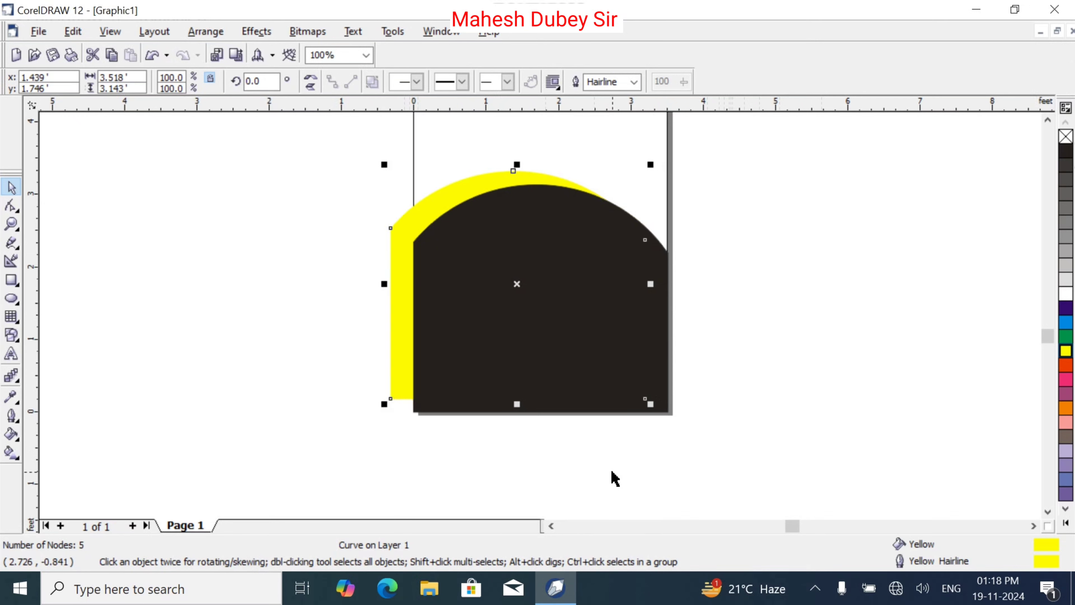
{"action": "key", "text": "Left"}
{"action": "key", "text": "Left"}
{"action": "left_click", "coordinate": [211, 298]}
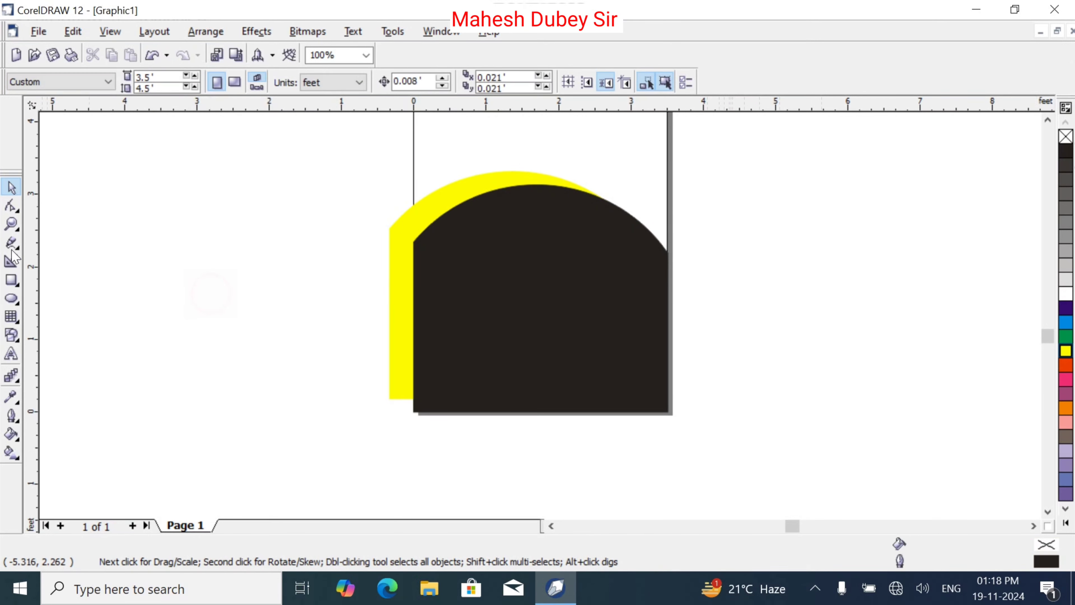
Step: Draw a rectangle about 0.5 by 3.4 feet outside the page's left edge and subtract it from the yellow arch
{"action": "left_click", "coordinate": [11, 285]}
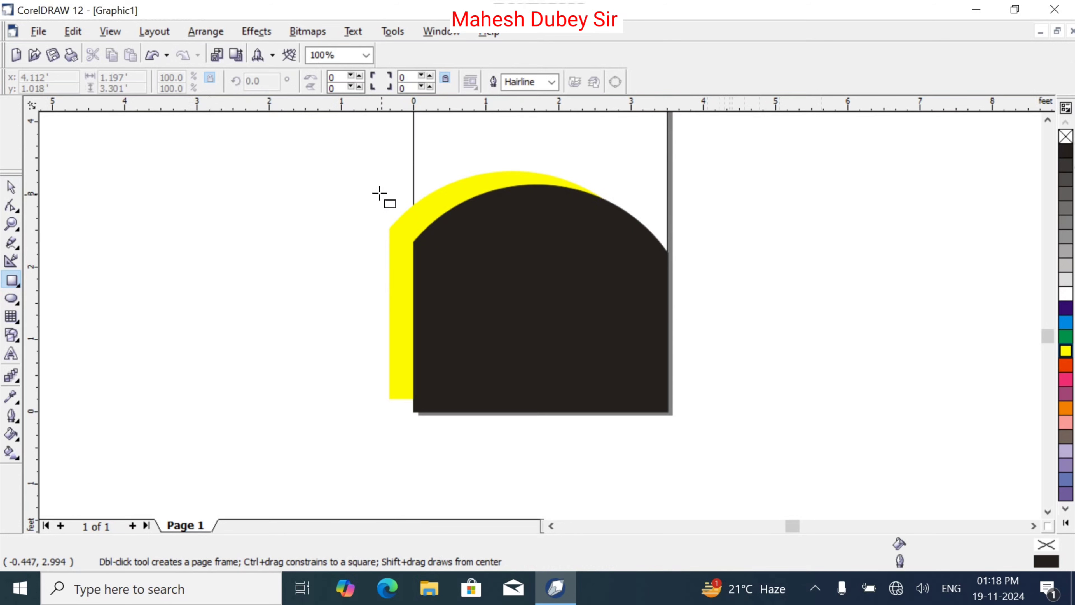
{"action": "left_click_drag", "start_coordinate": [375, 185], "coordinate": [414, 432]}
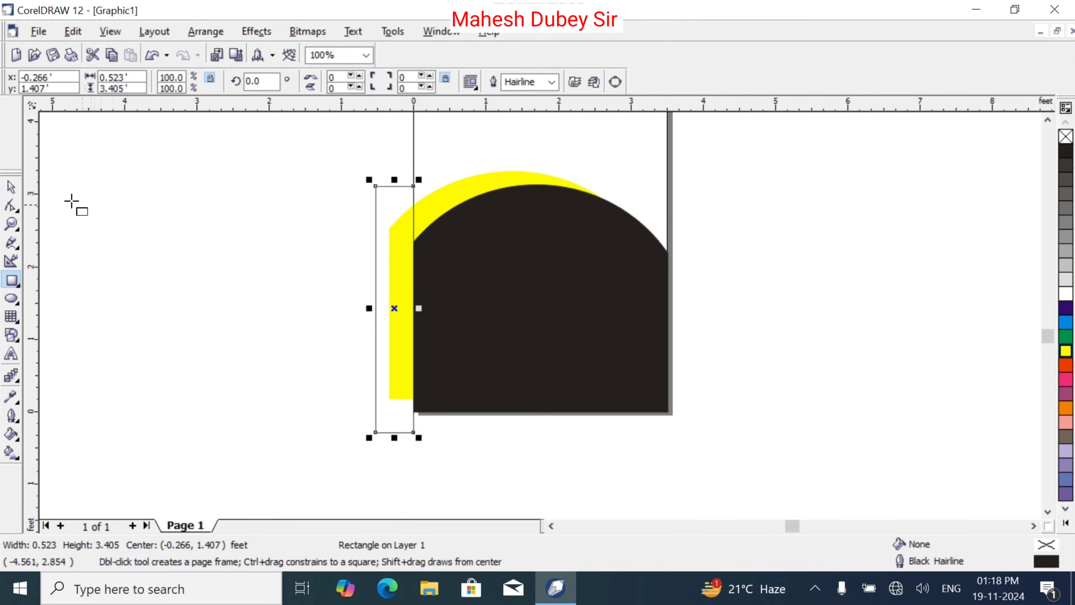
{"action": "left_click", "coordinate": [11, 187]}
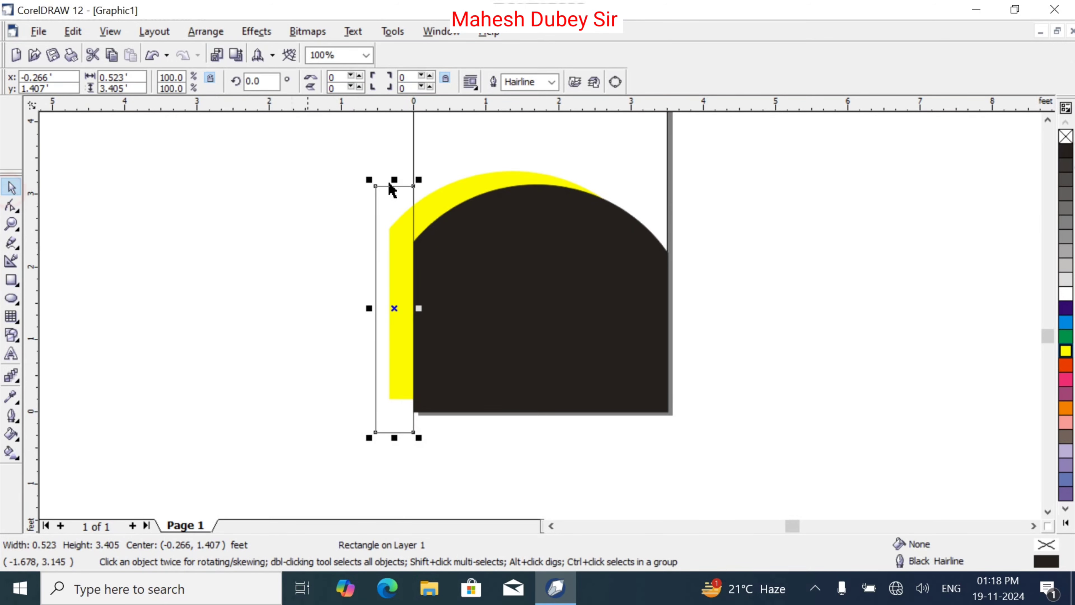
{"action": "left_click", "coordinate": [458, 189], "text": "shift"}
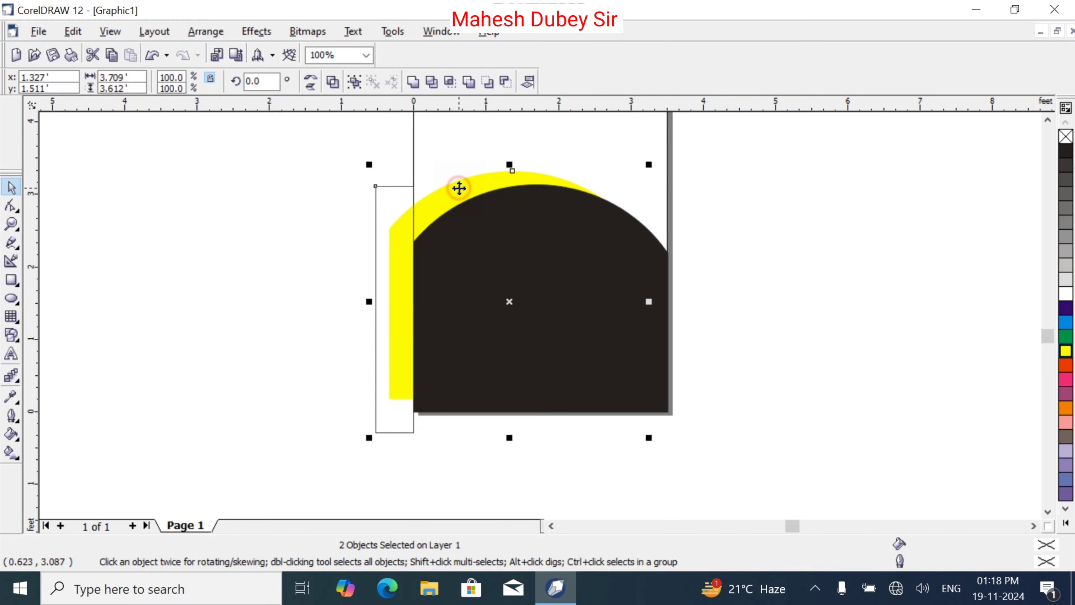
{"action": "left_click", "coordinate": [506, 82]}
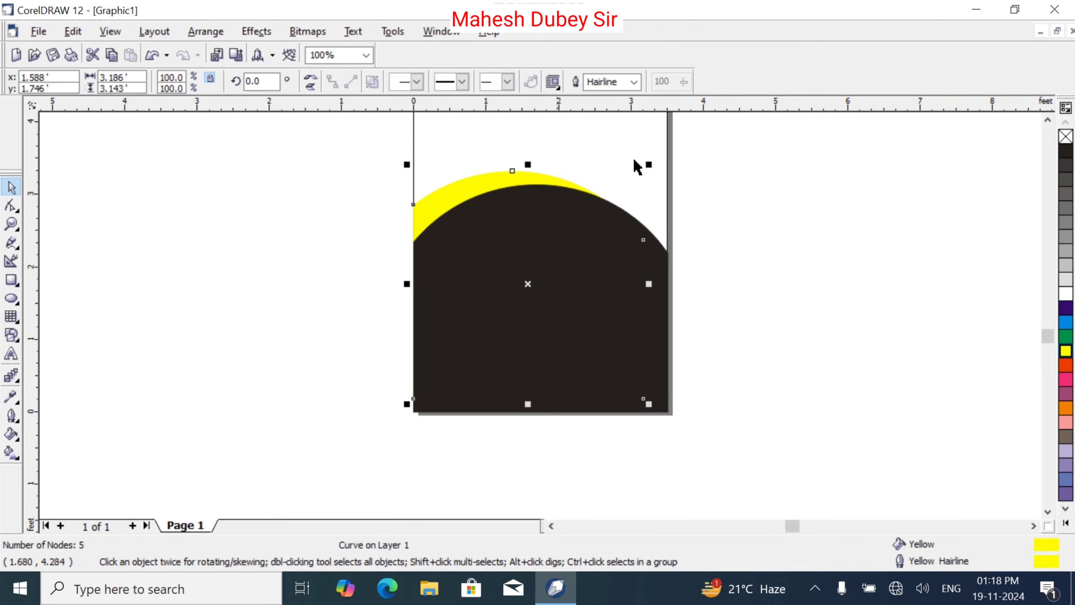
{"action": "left_click", "coordinate": [780, 234]}
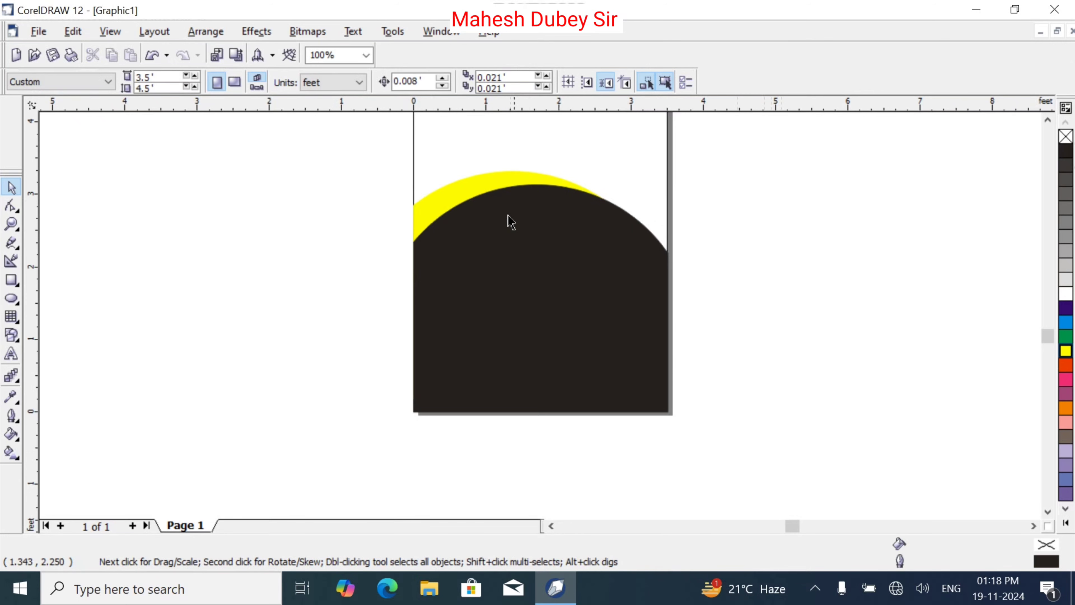
Step: Draw an ellipse about 2.1 by 1.9 feet over the page's upper right corner
{"action": "left_click", "coordinate": [1048, 120]}
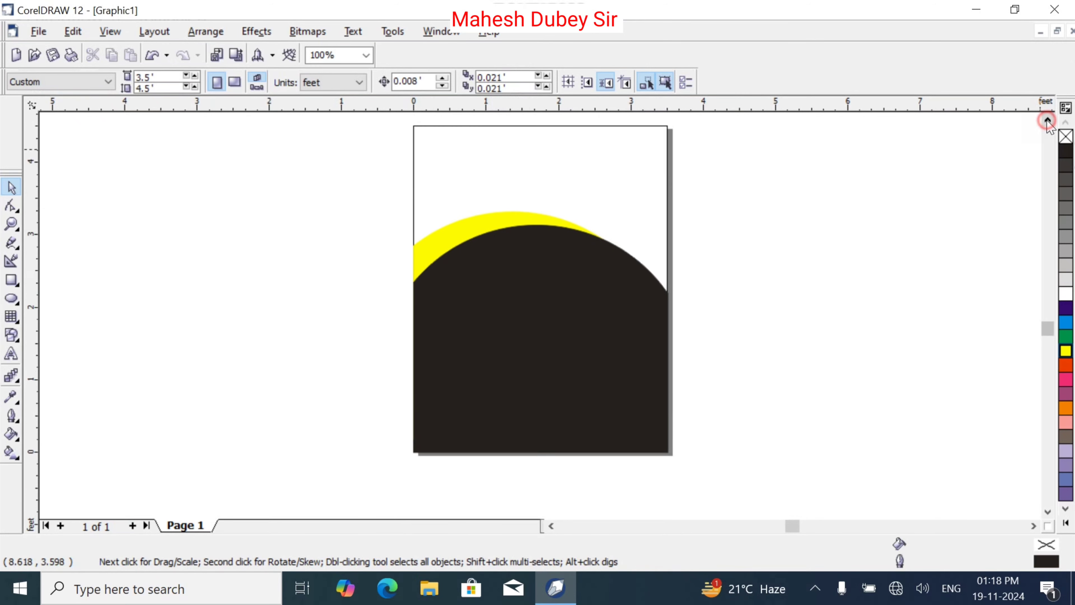
{"action": "left_click", "coordinate": [1047, 119]}
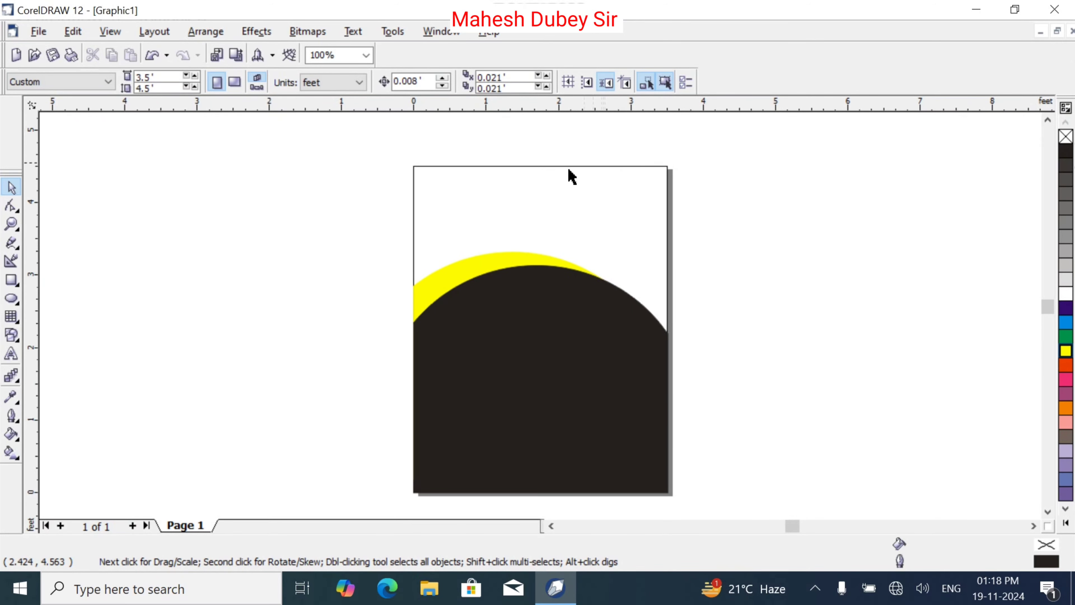
{"action": "left_click", "coordinate": [11, 299]}
{"action": "left_click_drag", "start_coordinate": [597, 182], "coordinate": [728, 288]}
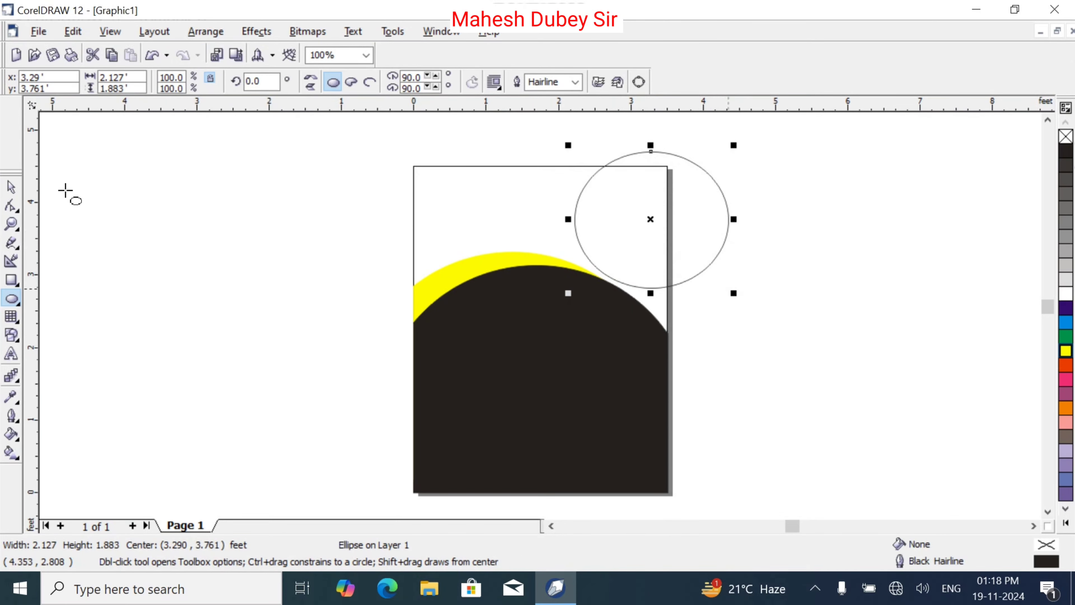
Step: Move the ellipse left and slightly up against the arches, and enlarge it to about 2.19 by 1.94 feet
{"action": "left_click", "coordinate": [12, 189]}
{"action": "left_click_drag", "start_coordinate": [662, 152], "coordinate": [625, 148]}
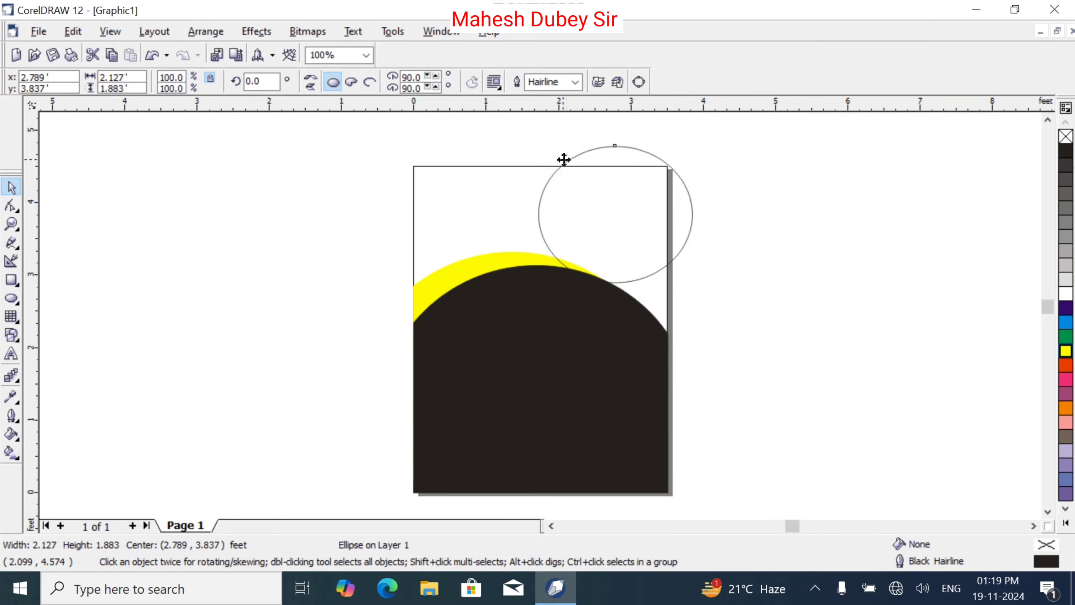
{"action": "left_click_drag", "start_coordinate": [563, 161], "coordinate": [558, 159]}
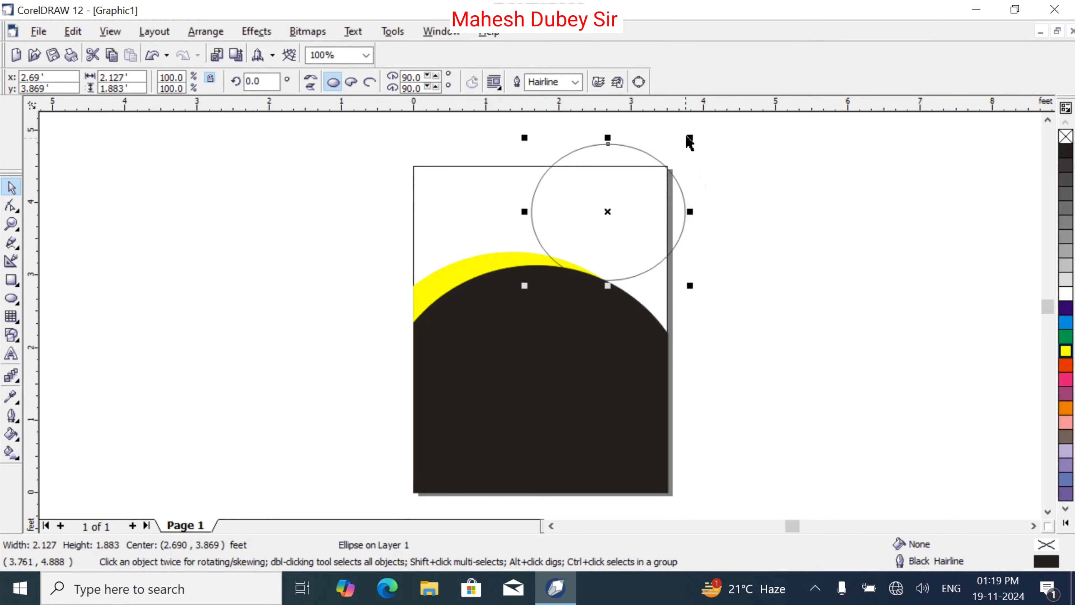
{"action": "left_click_drag", "start_coordinate": [693, 136], "coordinate": [697, 132]}
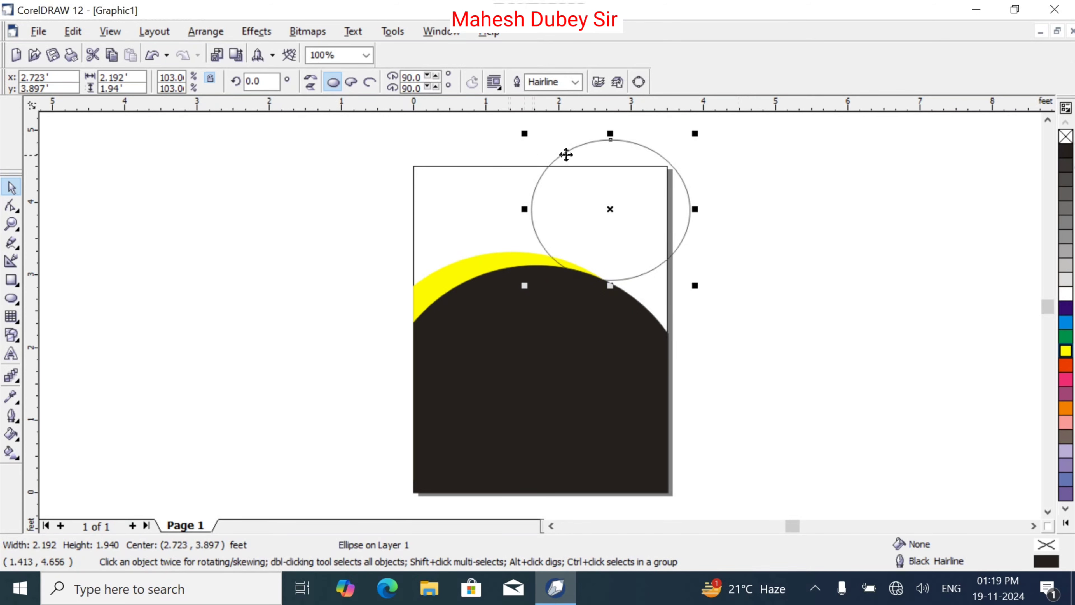
Step: Draw a rectangle about 2.6 by 0.6 feet above the page's top edge and subtract it from the ellipse
{"action": "left_click", "coordinate": [12, 280]}
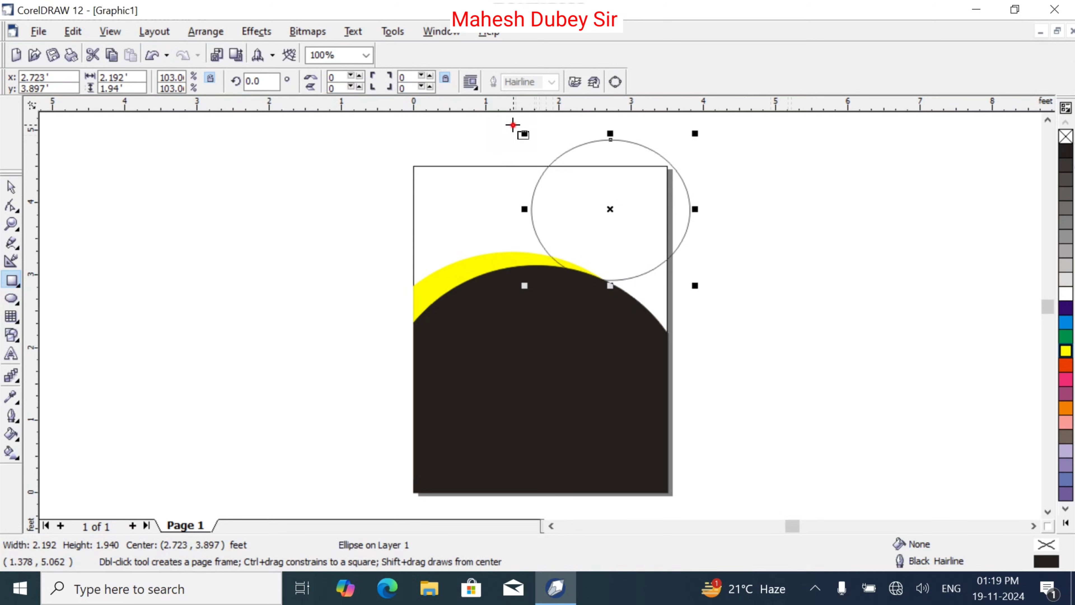
{"action": "left_click_drag", "start_coordinate": [513, 125], "coordinate": [702, 165]}
{"action": "left_click", "coordinate": [11, 187]}
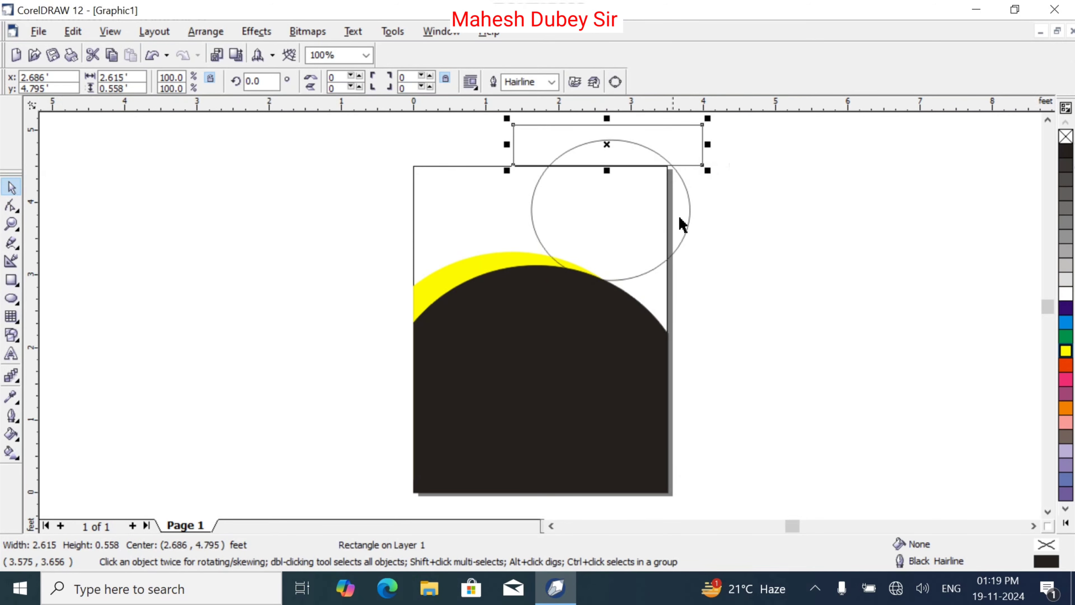
{"action": "left_click", "coordinate": [691, 203], "text": "shift"}
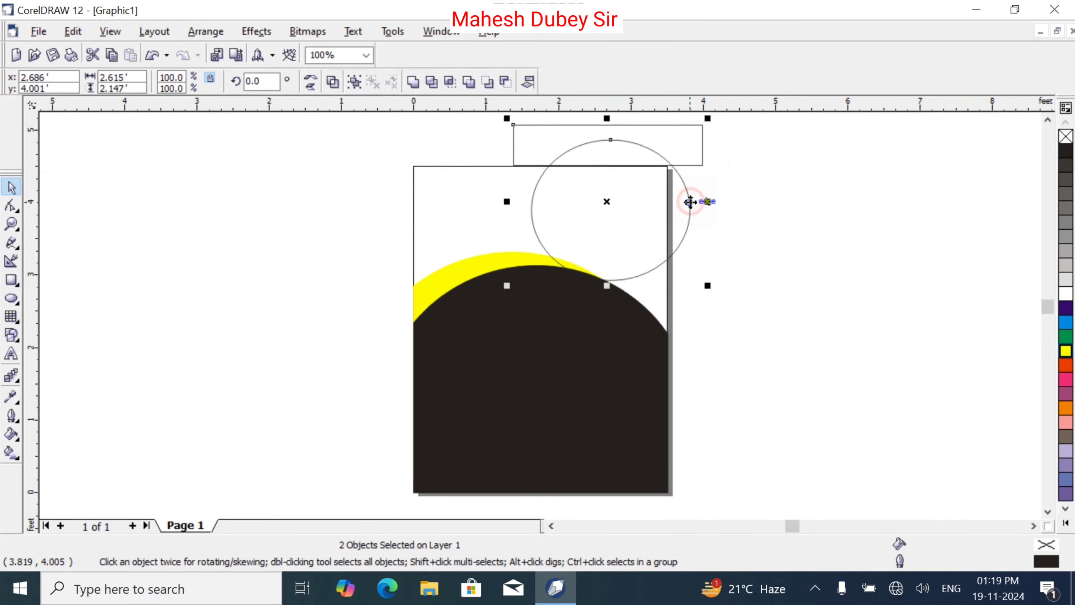
{"action": "left_click", "coordinate": [510, 81]}
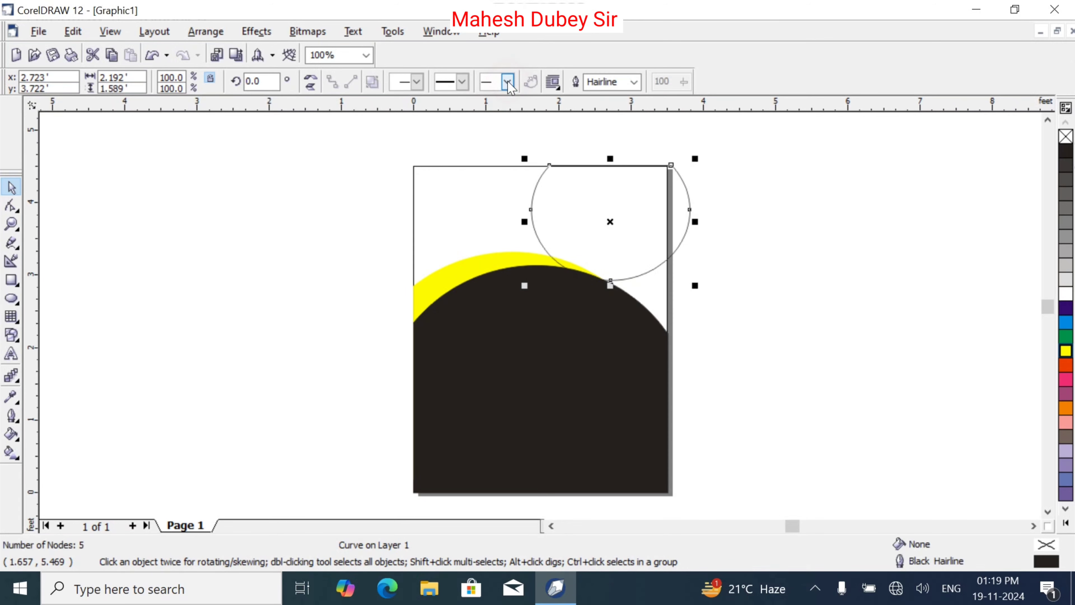
Step: Draw a rectangle about 0.7 by 2.5 feet outside the page's right edge and subtract it from the trimmed ellipse
{"action": "left_click", "coordinate": [11, 280]}
{"action": "left_click_drag", "start_coordinate": [669, 146], "coordinate": [716, 329]}
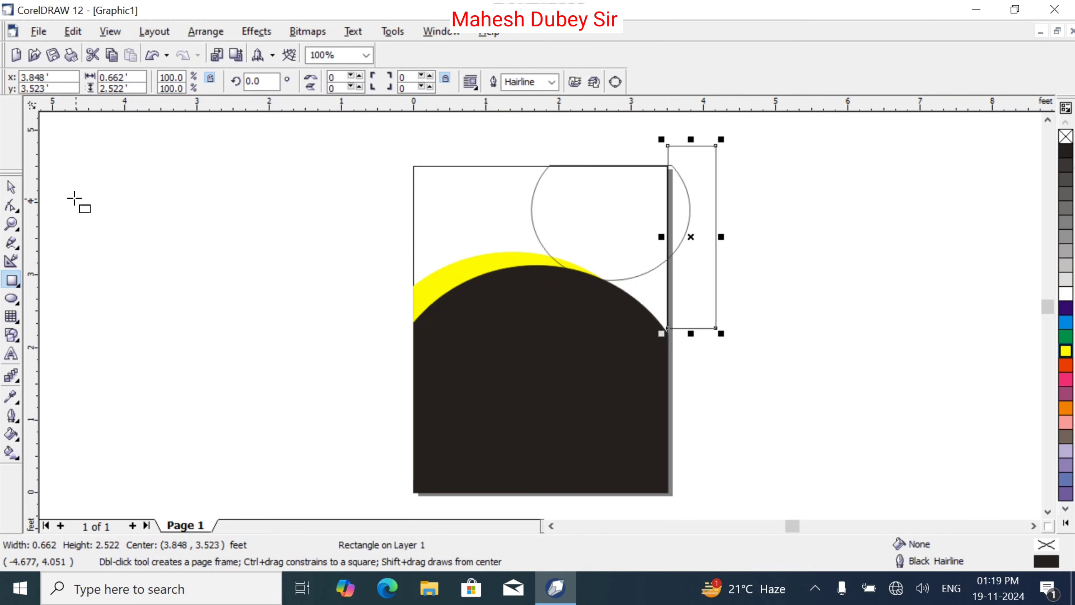
{"action": "left_click", "coordinate": [12, 187]}
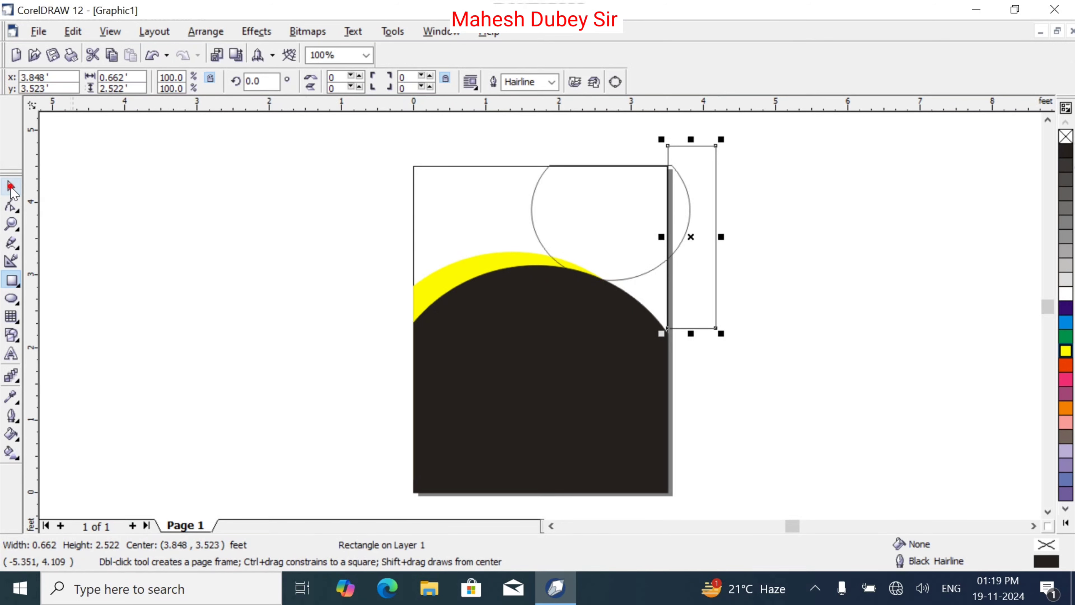
{"action": "left_click", "coordinate": [543, 176], "text": "shift"}
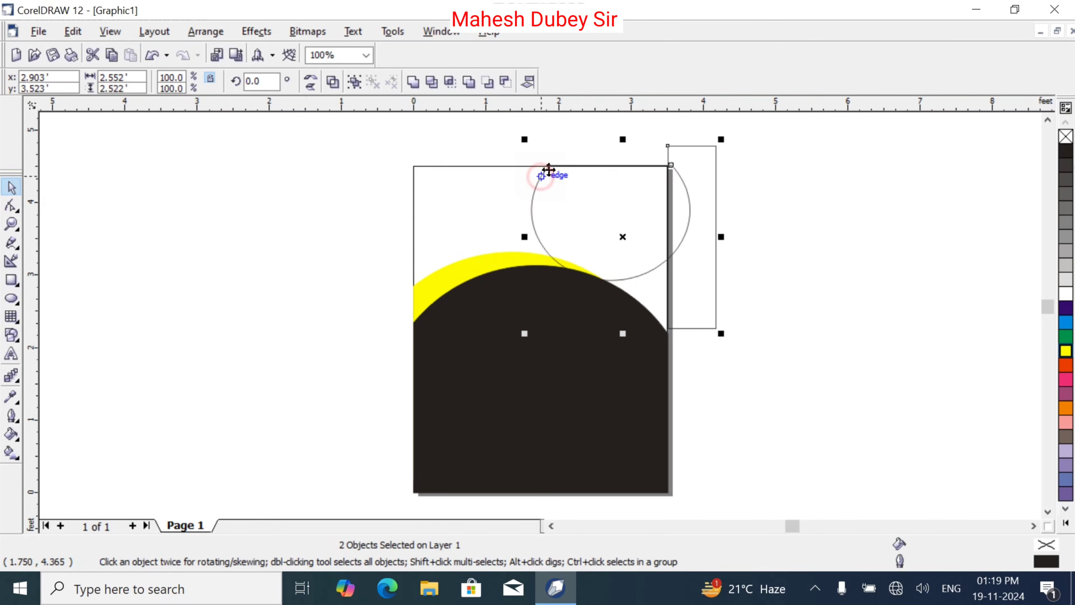
{"action": "left_click", "coordinate": [505, 83]}
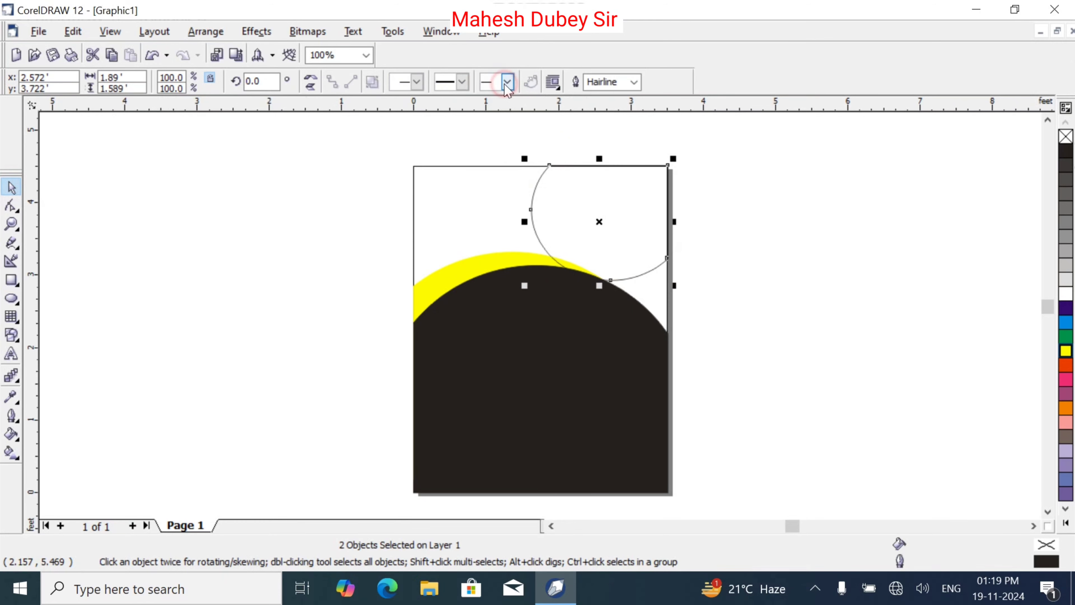
Step: Apply a yellow fill and yellow outline to the trimmed ellipse in the page's upper right corner
{"action": "left_click", "coordinate": [558, 200]}
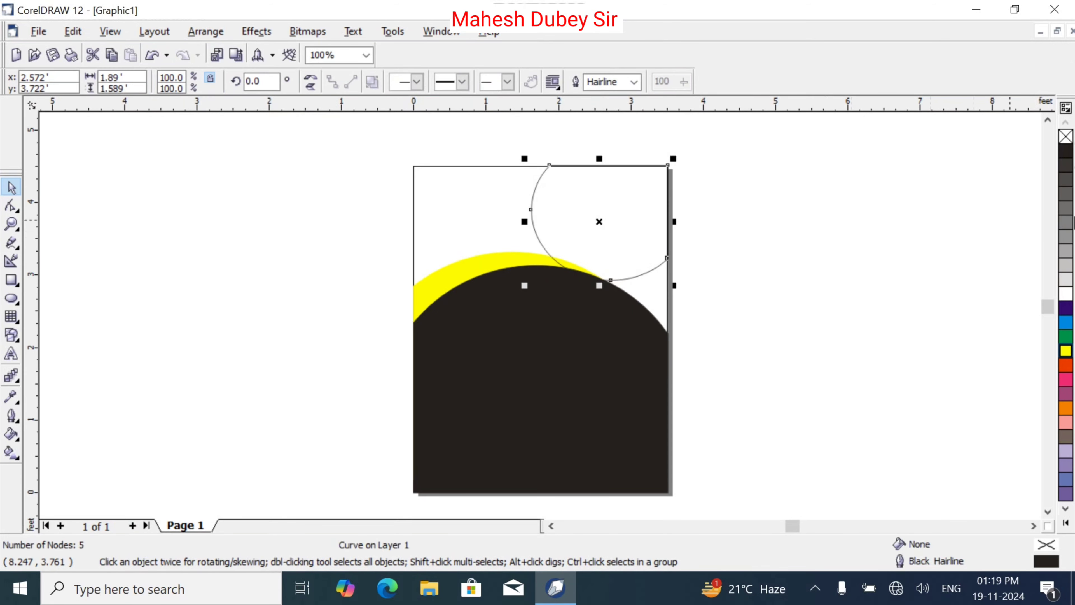
{"action": "left_click", "coordinate": [1066, 355]}
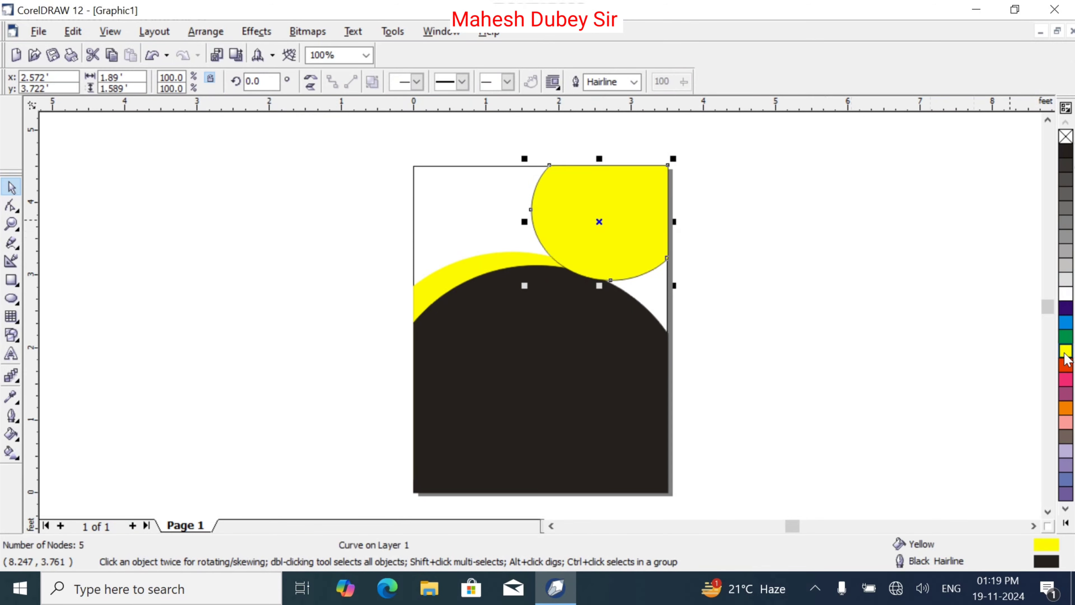
{"action": "right_click", "coordinate": [1065, 356]}
{"action": "left_click", "coordinate": [938, 222]}
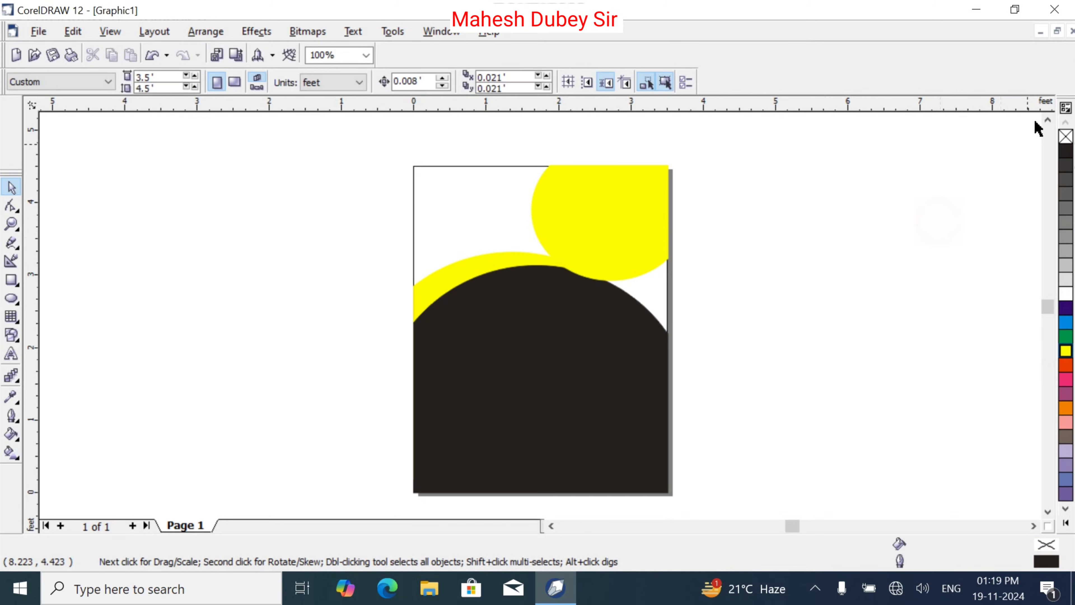
Step: Draw an ellipse about 2.1 by 2 feet overlapping the lower part of the yellow corner shape and the black arch
{"action": "left_click", "coordinate": [601, 246]}
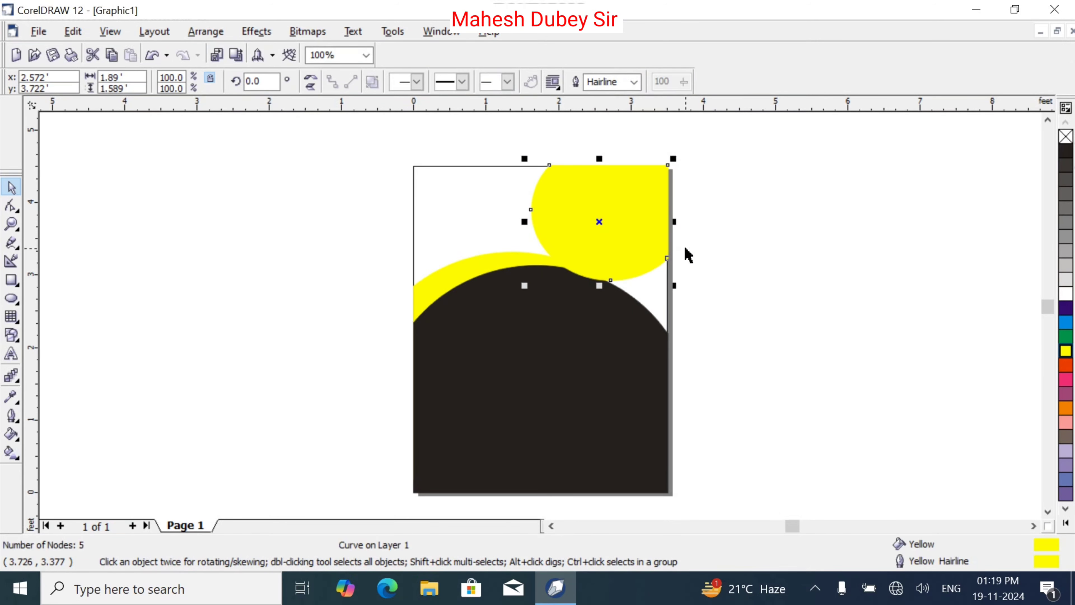
{"action": "left_click", "coordinate": [10, 300]}
{"action": "left_click_drag", "start_coordinate": [512, 187], "coordinate": [664, 328]}
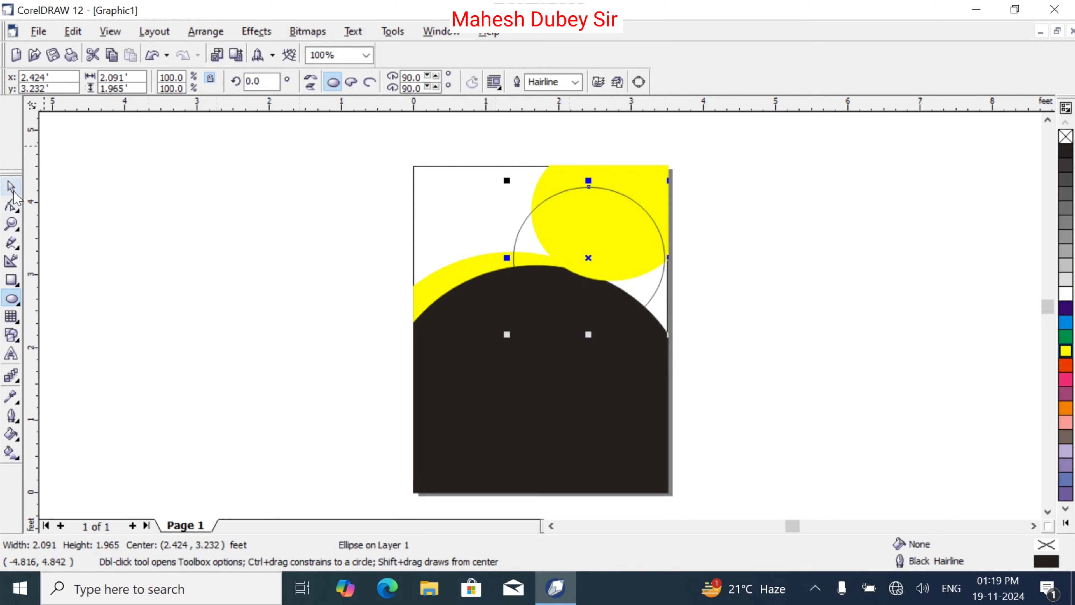
Step: Move the unfilled ellipse to a centre of about 2.14, 3.18 feet, overlapping the yellow corner shape and black arch
{"action": "left_click", "coordinate": [11, 186]}
{"action": "left_click_drag", "start_coordinate": [620, 195], "coordinate": [601, 198]}
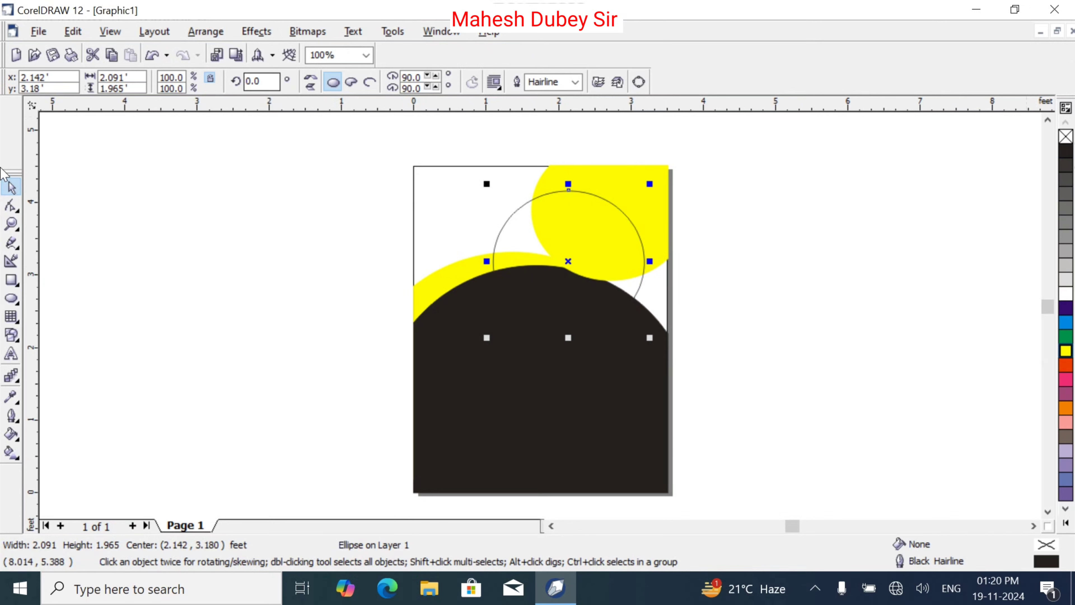
{"action": "left_click", "coordinate": [240, 229]}
Step: Import the Vectors picture at about 4.86 by 2.56 feet and move it over the page's left edge
{"action": "left_click", "coordinate": [39, 32]}
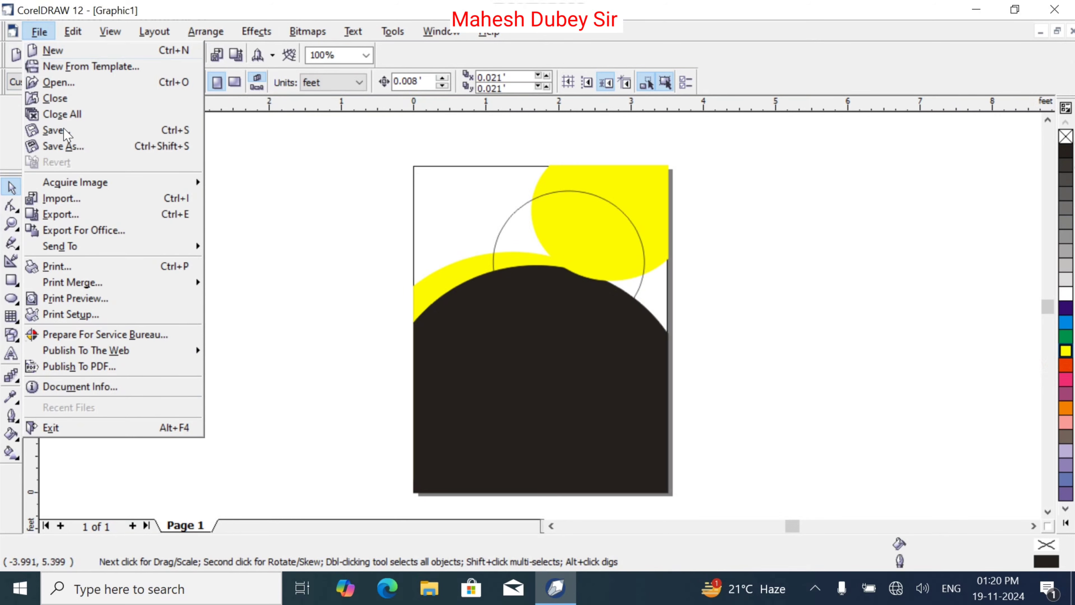
{"action": "left_click", "coordinate": [113, 199]}
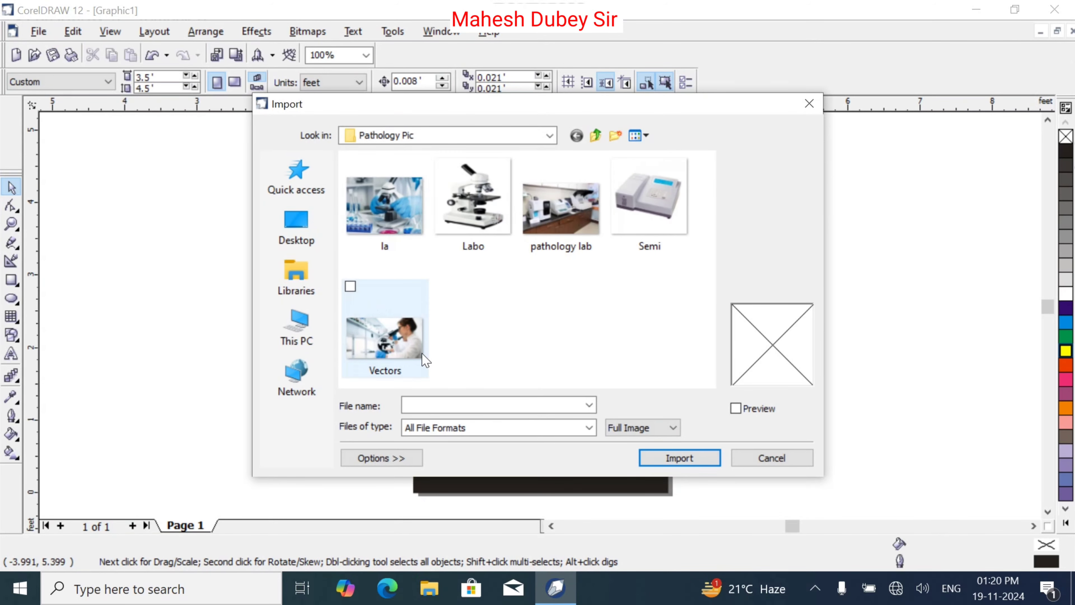
{"action": "left_click", "coordinate": [382, 329]}
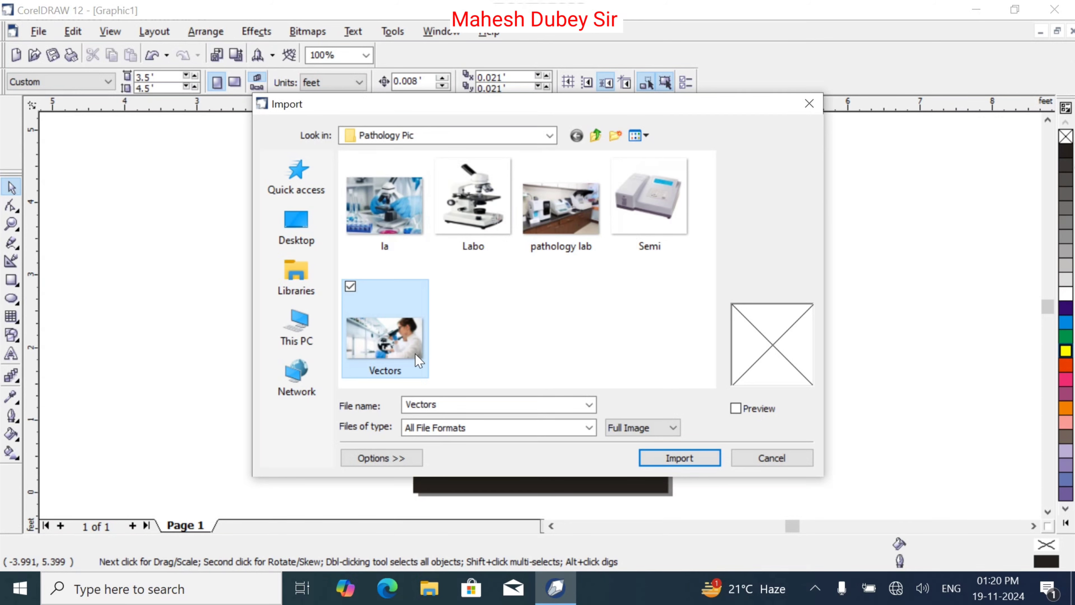
{"action": "left_click", "coordinate": [698, 463]}
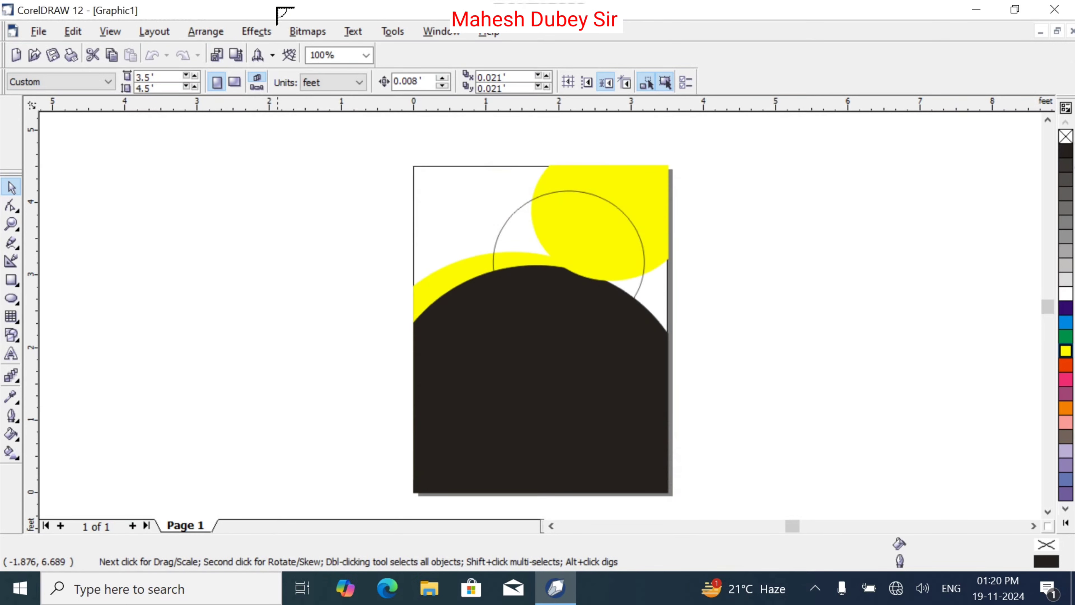
{"action": "left_click_drag", "start_coordinate": [439, 149], "coordinate": [790, 476]}
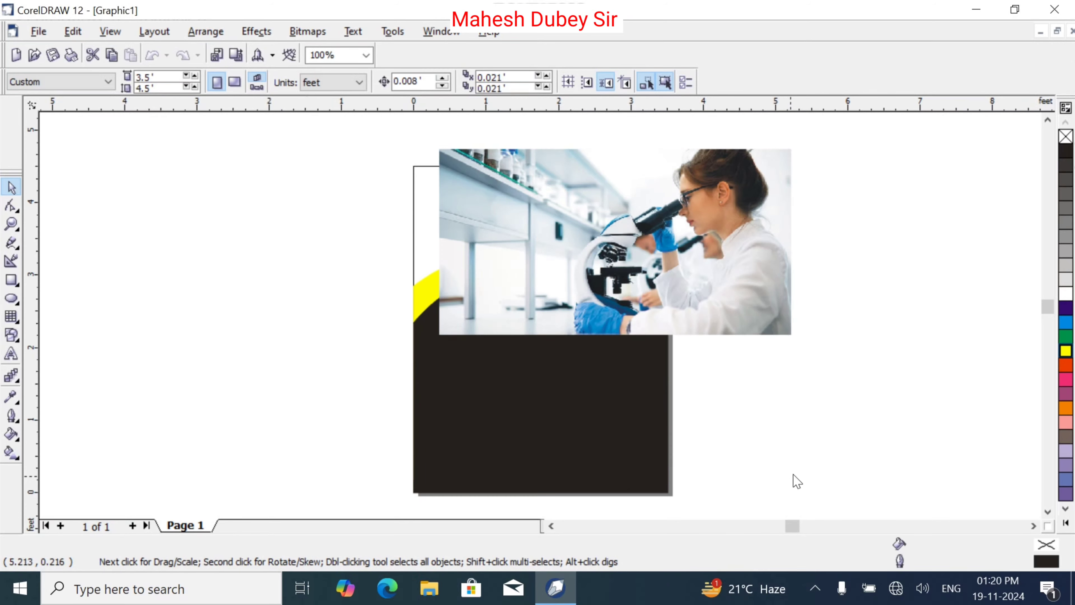
{"action": "left_click_drag", "start_coordinate": [689, 234], "coordinate": [536, 238]}
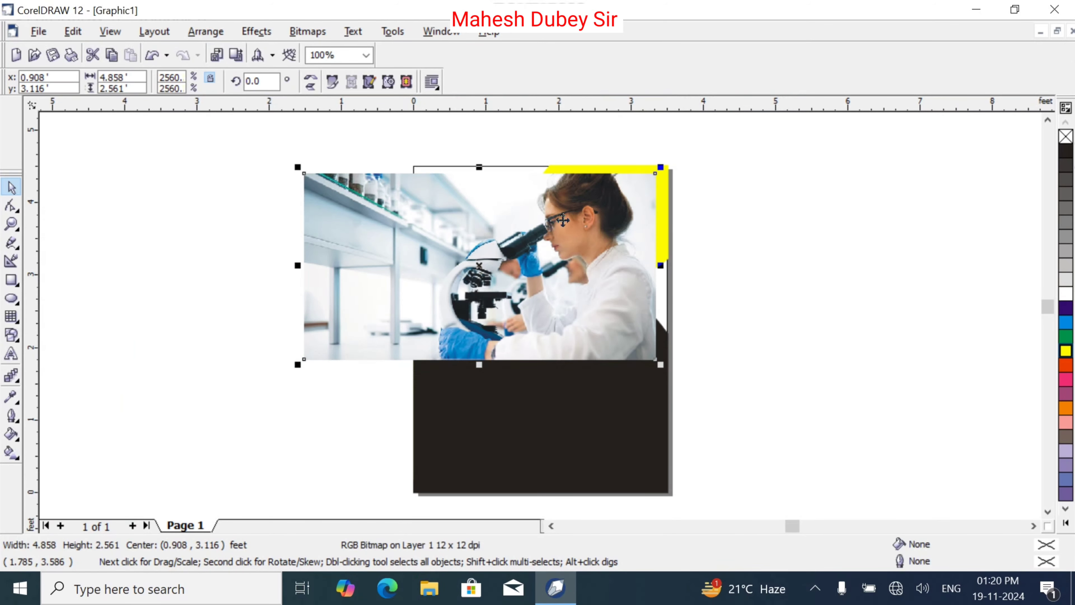
{"action": "key", "text": "ctrl+z"}
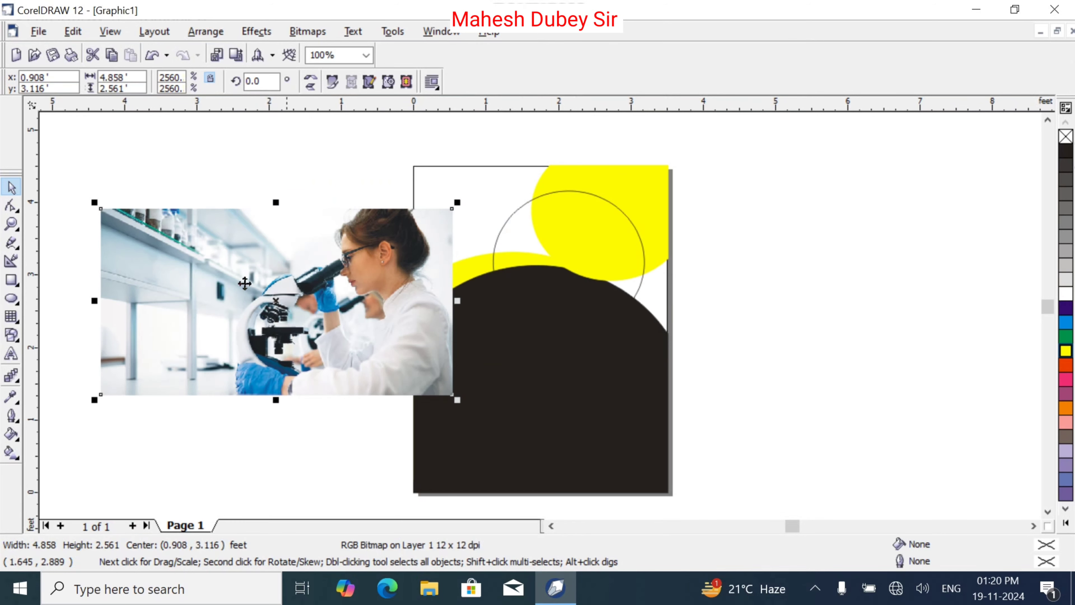
Step: Erase the left half of the imported picture up to the microscope eyepiece with a 0.503-foot Eraser
{"action": "left_click", "coordinate": [10, 209]}
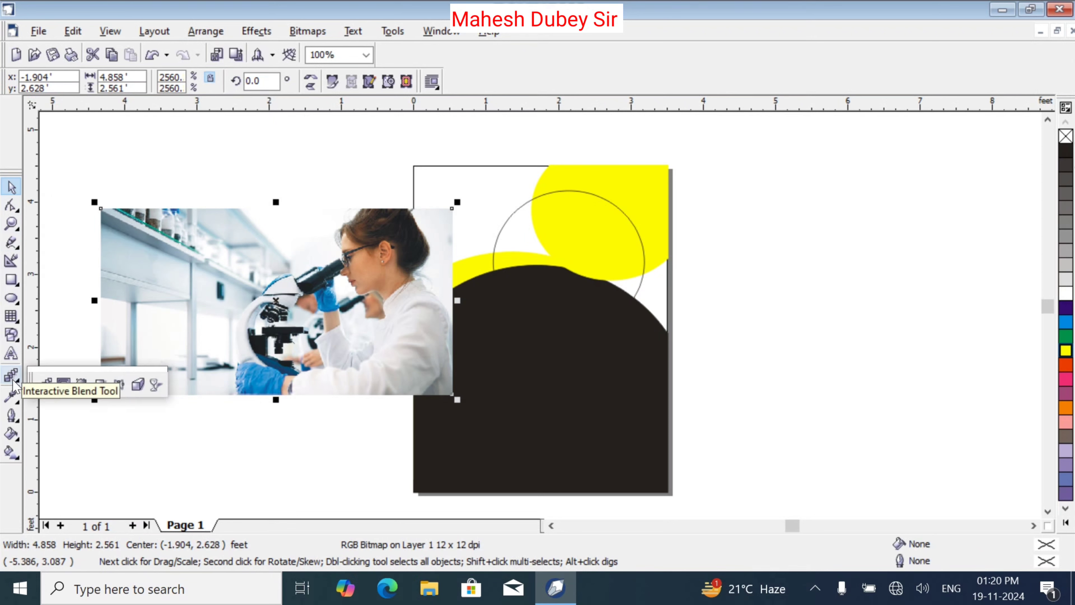
{"action": "mouse_move", "coordinate": [12, 207]}
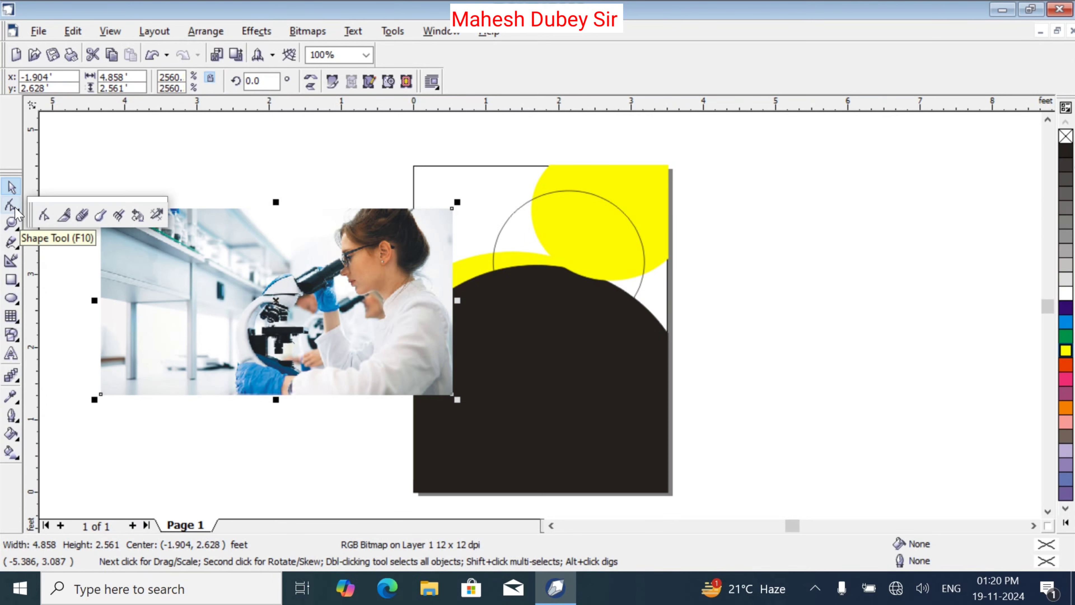
{"action": "left_click", "coordinate": [82, 216]}
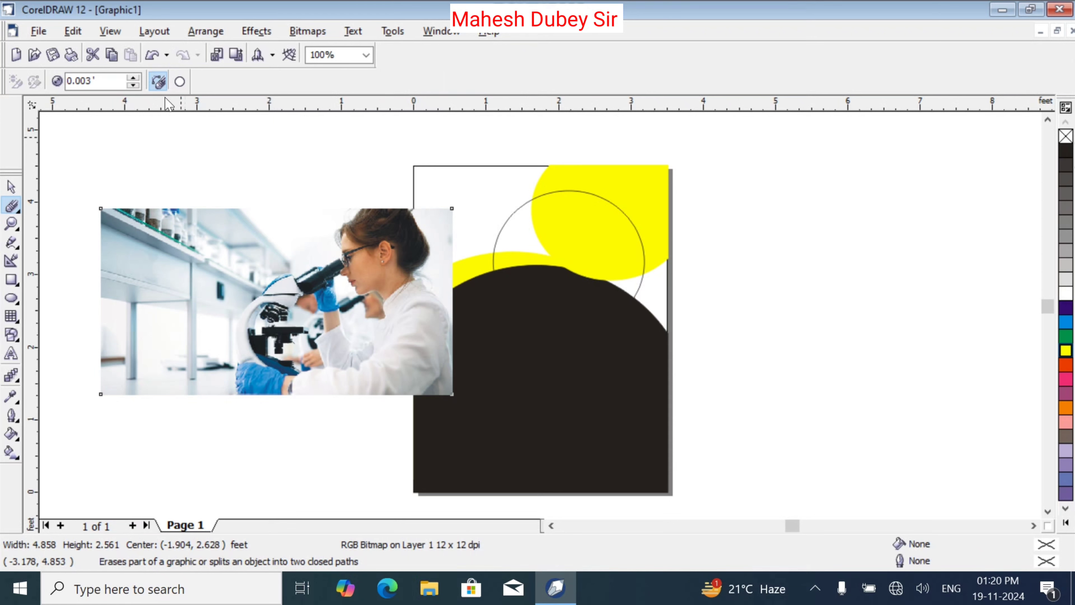
{"action": "left_click", "coordinate": [134, 78]}
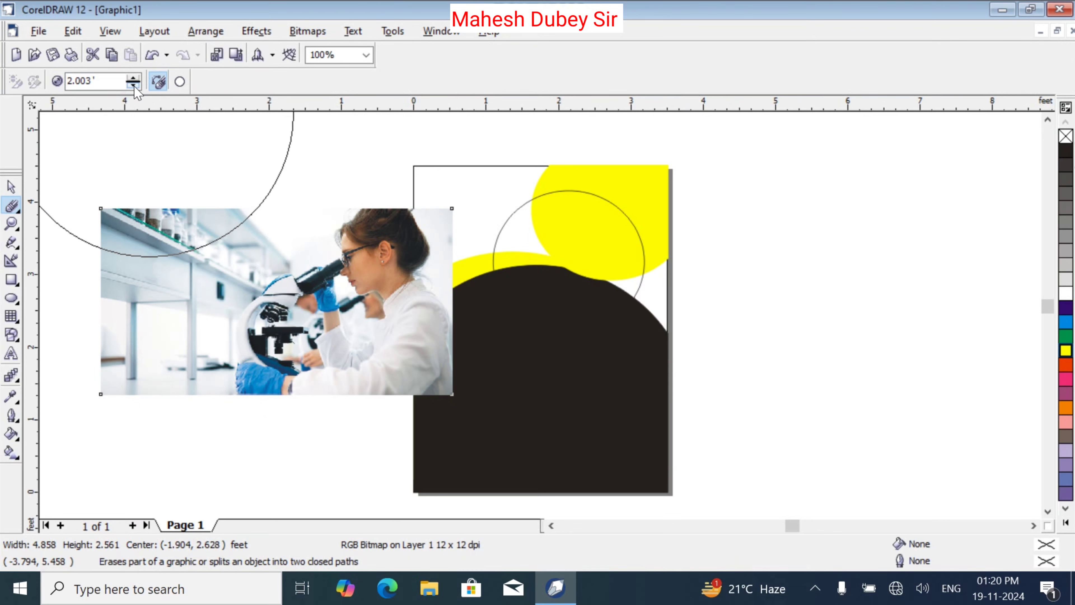
{"action": "left_click", "coordinate": [133, 84]}
{"action": "left_click", "coordinate": [133, 85]}
{"action": "left_click", "coordinate": [133, 85]}
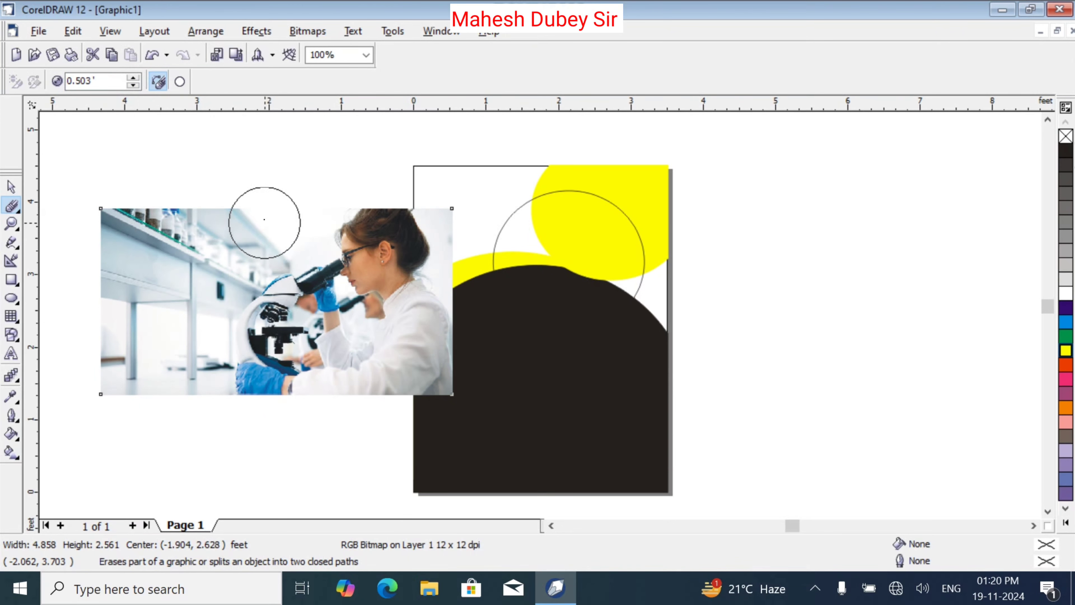
{"action": "mouse_move", "coordinate": [250, 200]}
{"action": "left_mouse_down"}
{"action": "mouse_move", "coordinate": [255, 382]}
{"action": "mouse_move", "coordinate": [114, 384]}
{"action": "mouse_move", "coordinate": [121, 333]}
{"action": "mouse_move", "coordinate": [104, 210]}
{"action": "mouse_move", "coordinate": [204, 224]}
{"action": "mouse_move", "coordinate": [184, 338]}
{"action": "mouse_move", "coordinate": [144, 268]}
{"action": "left_mouse_up"}
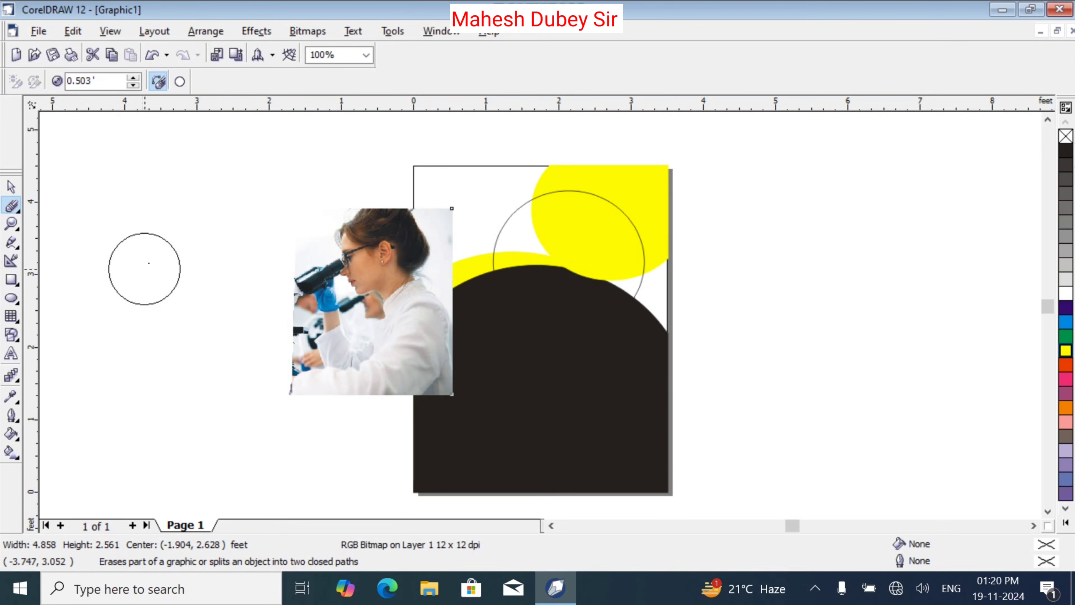
{"action": "left_click", "coordinate": [7, 187]}
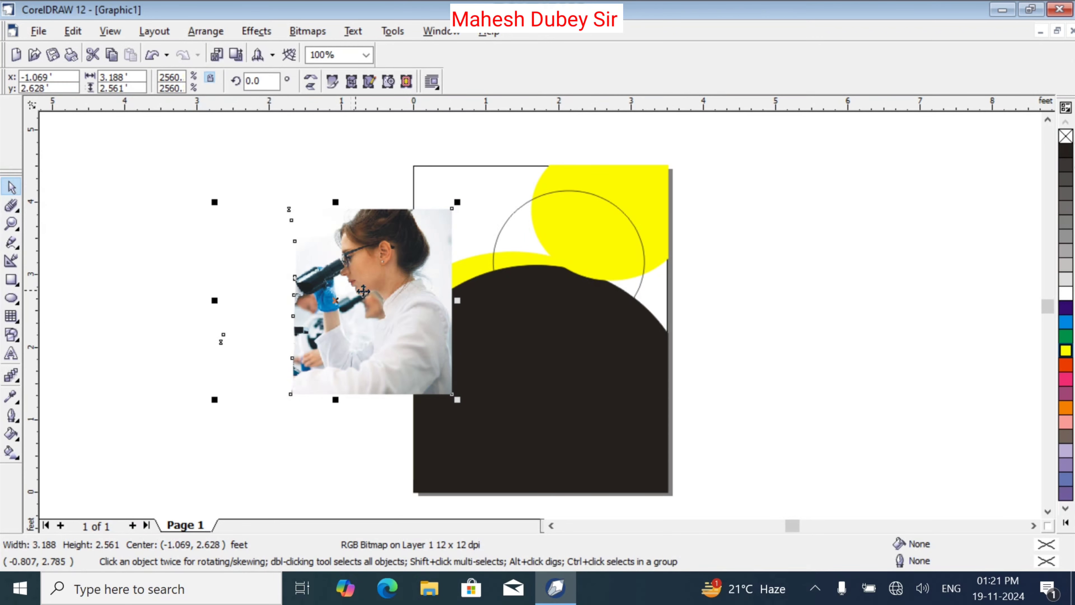
Step: Resize the erased picture to about 3.34 by 1.68 feet against the ellipse and move it back over the page's left edge
{"action": "left_click_drag", "start_coordinate": [434, 301], "coordinate": [601, 236]}
{"action": "left_click_drag", "start_coordinate": [649, 266], "coordinate": [659, 266]}
{"action": "left_click_drag", "start_coordinate": [535, 363], "coordinate": [533, 314]}
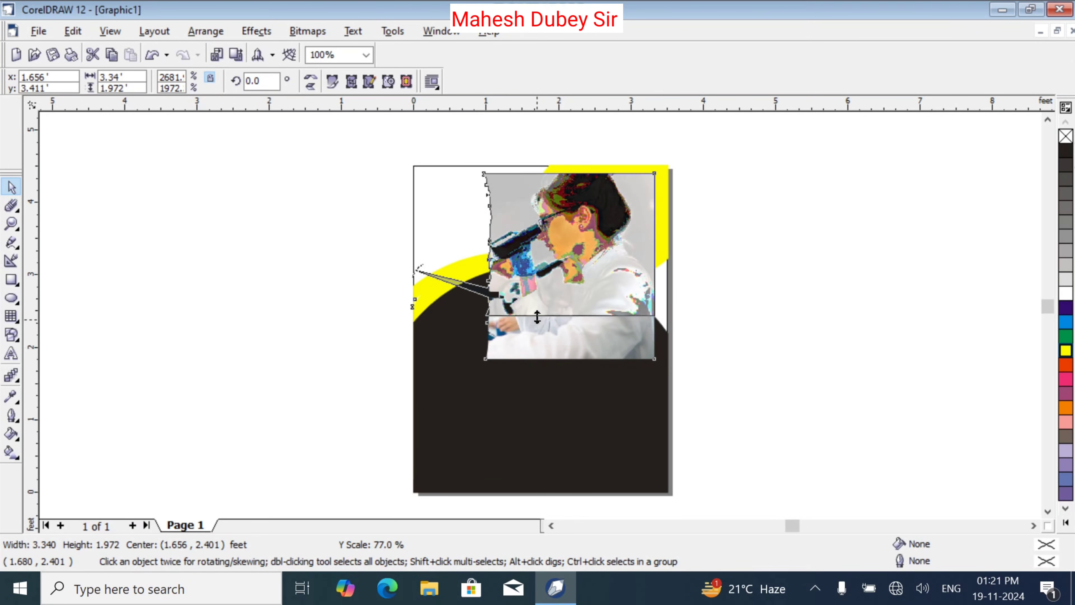
{"action": "mouse_move", "coordinate": [568, 244]}
{"action": "left_mouse_down"}
{"action": "mouse_move", "coordinate": [567, 289]}
{"action": "mouse_move", "coordinate": [571, 263]}
{"action": "left_mouse_up"}
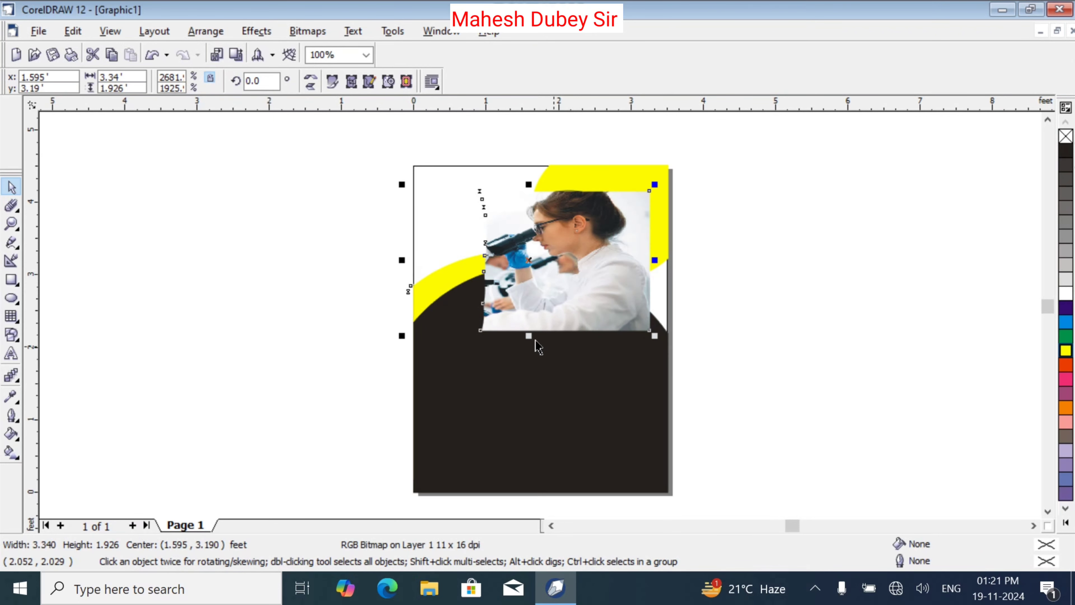
{"action": "left_click_drag", "start_coordinate": [527, 331], "coordinate": [525, 293]}
{"action": "left_click_drag", "start_coordinate": [550, 234], "coordinate": [355, 240]}
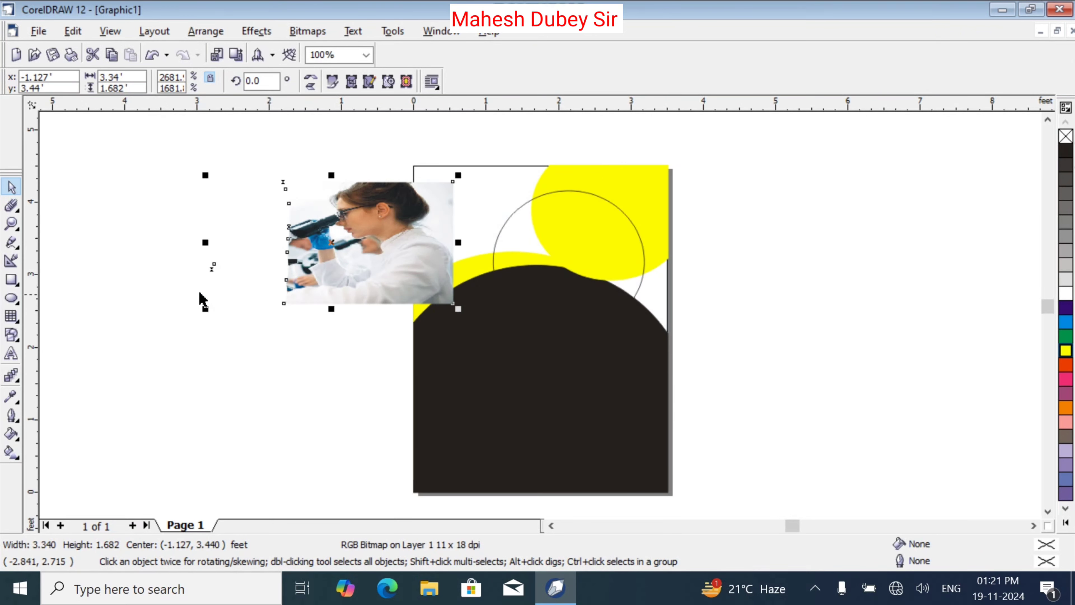
Step: Erase the stray fragment left of the picture and centre the picture at about -0.51, 3.12 feet
{"action": "left_click", "coordinate": [11, 207]}
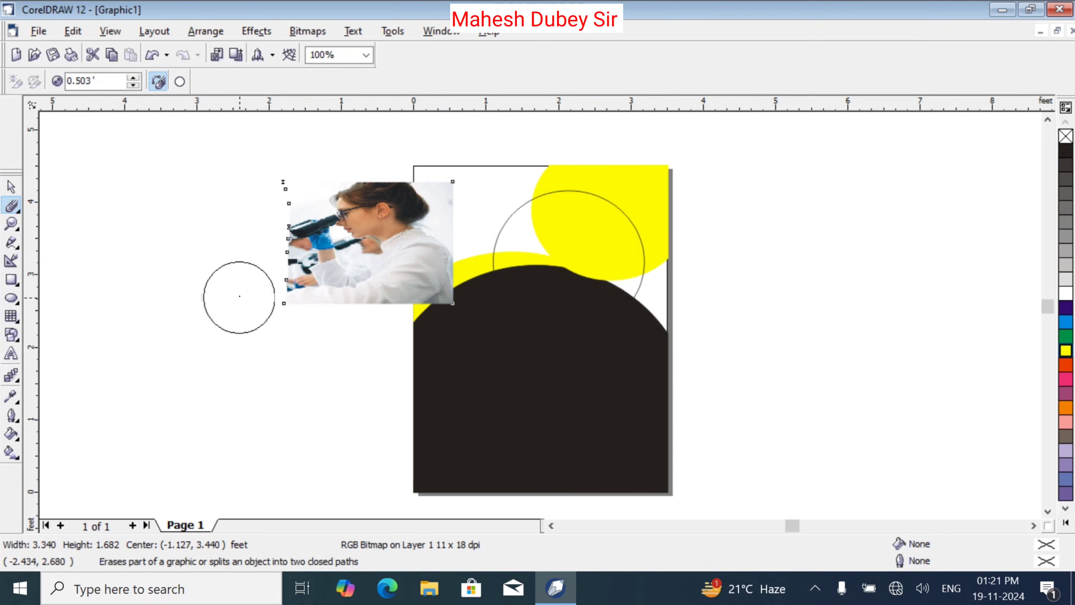
{"action": "left_click_drag", "start_coordinate": [239, 296], "coordinate": [247, 283]}
{"action": "left_click", "coordinate": [11, 190]}
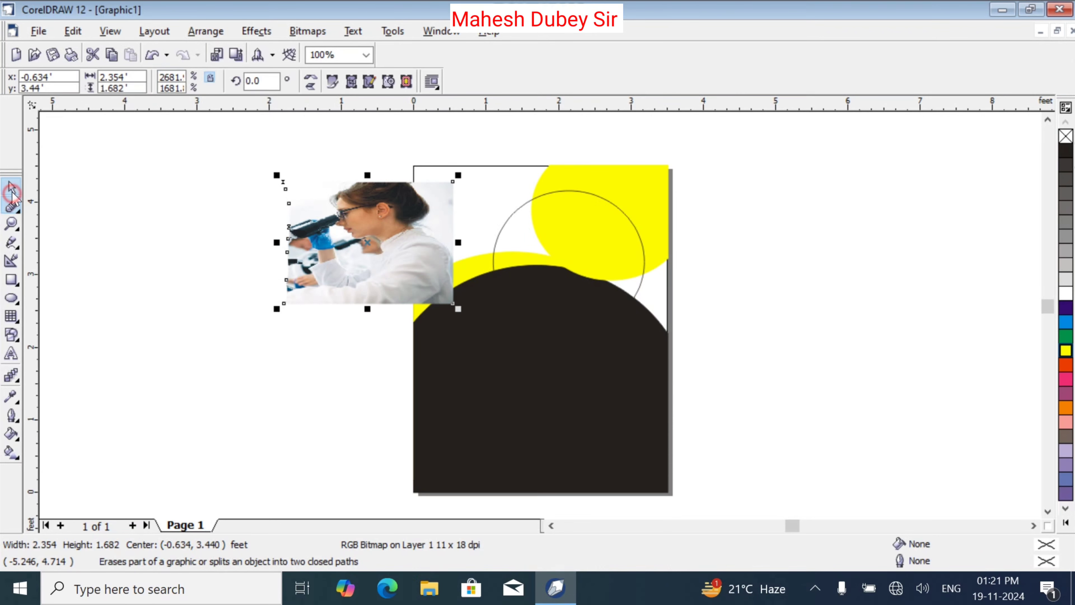
{"action": "mouse_move", "coordinate": [355, 228]}
{"action": "left_mouse_down"}
{"action": "mouse_move", "coordinate": [393, 239]}
{"action": "mouse_move", "coordinate": [555, 238]}
{"action": "mouse_move", "coordinate": [348, 238]}
{"action": "left_mouse_up"}
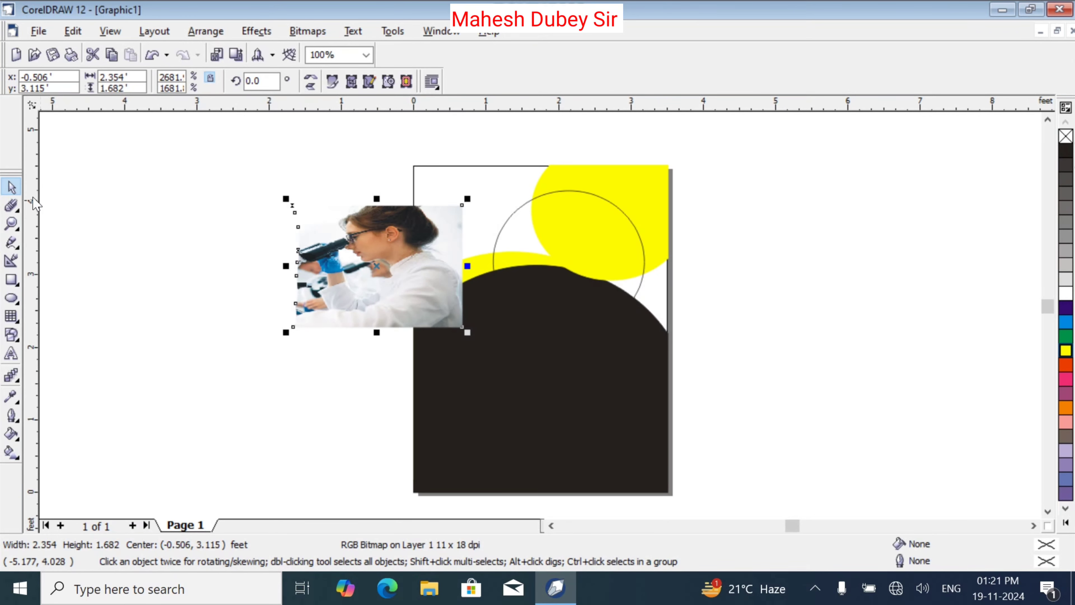
Step: Try placing the trimmed picture inside the unfilled ellipse with PowerClip
{"action": "left_click", "coordinate": [256, 31]}
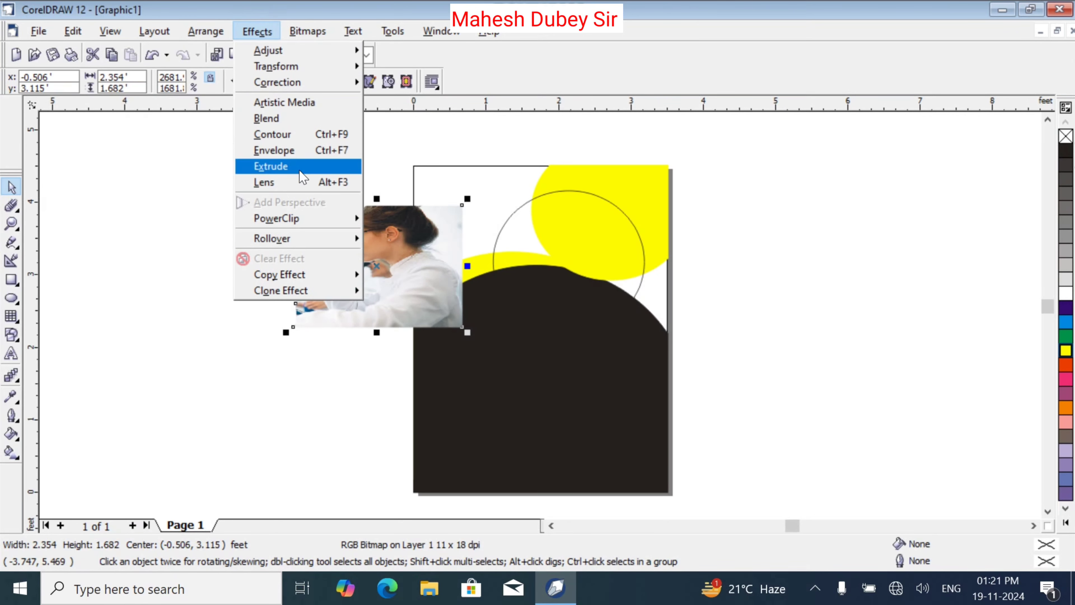
{"action": "mouse_move", "coordinate": [311, 231]}
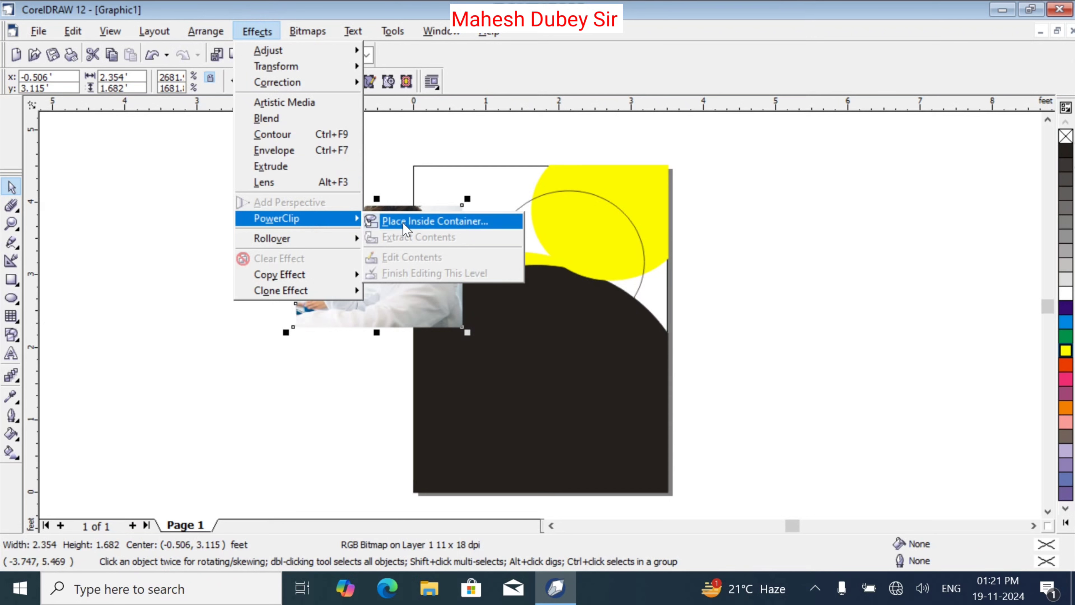
{"action": "left_click", "coordinate": [374, 222]}
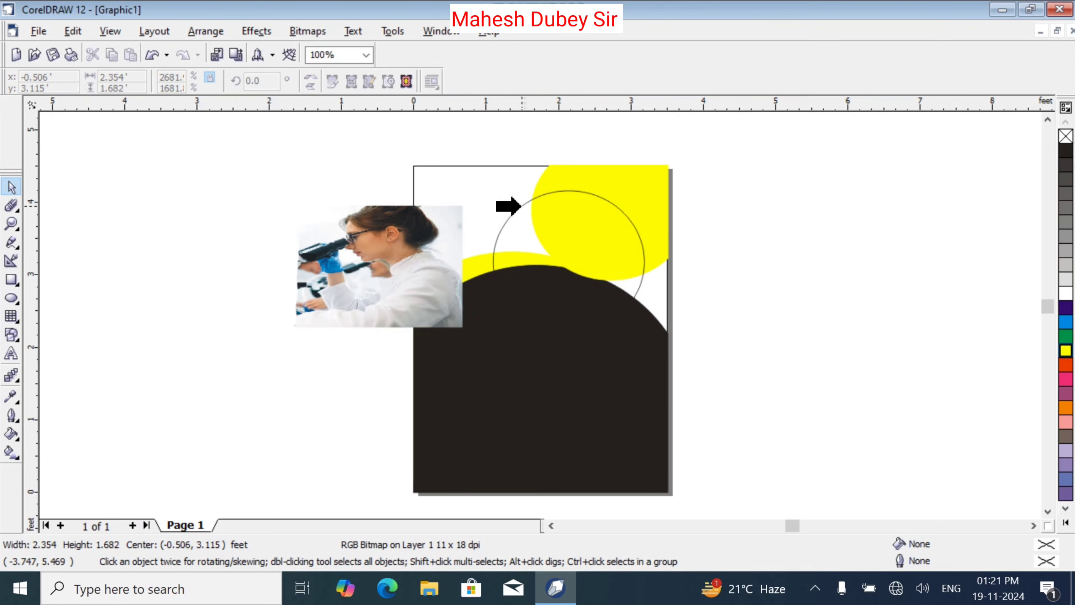
{"action": "left_click", "coordinate": [520, 206]}
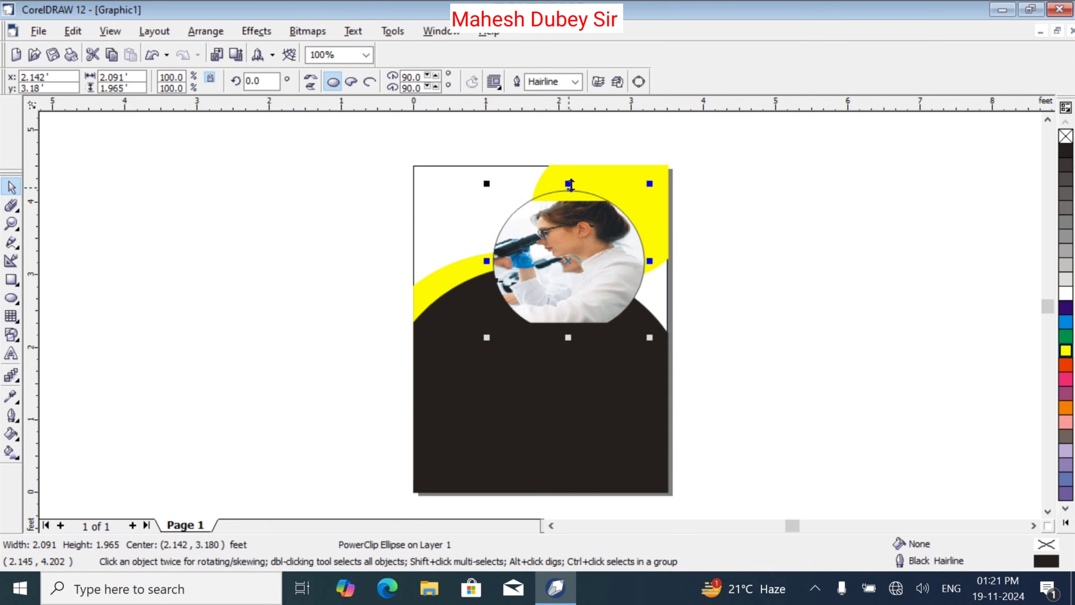
Step: Try shrinking the clipped picture to about 1.72 by 1.45 feet and moving it to the page's left side
{"action": "left_click_drag", "start_coordinate": [649, 183], "coordinate": [622, 209]}
{"action": "left_click_drag", "start_coordinate": [564, 261], "coordinate": [588, 236]}
{"action": "left_click_drag", "start_coordinate": [579, 314], "coordinate": [579, 302]}
{"action": "left_click_drag", "start_coordinate": [601, 254], "coordinate": [469, 281]}
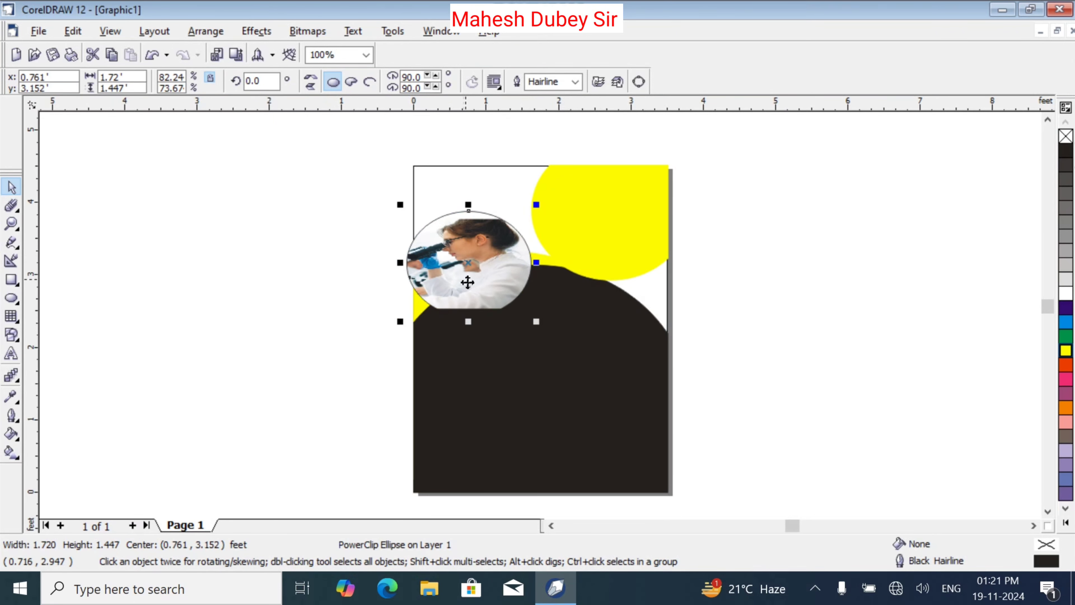
Step: Undo the clipped picture's moves and resizing as well as its PowerClip placement
{"action": "key", "text": "ctrl+z"}
{"action": "key", "text": "ctrl+z"}
{"action": "key", "text": "ctrl+z"}
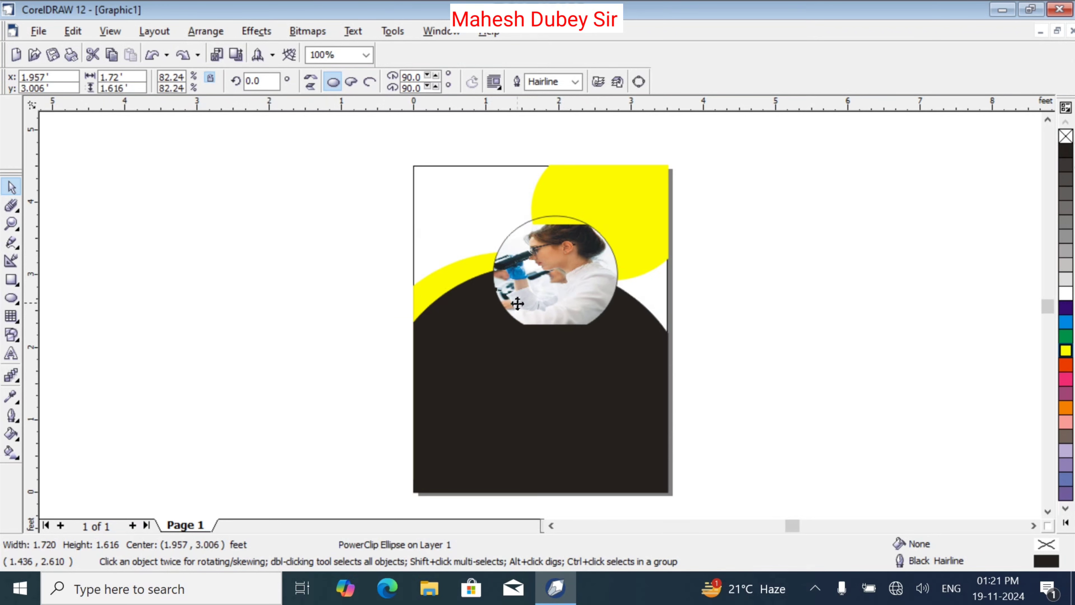
{"action": "left_click", "coordinate": [516, 304], "text": "ctrl"}
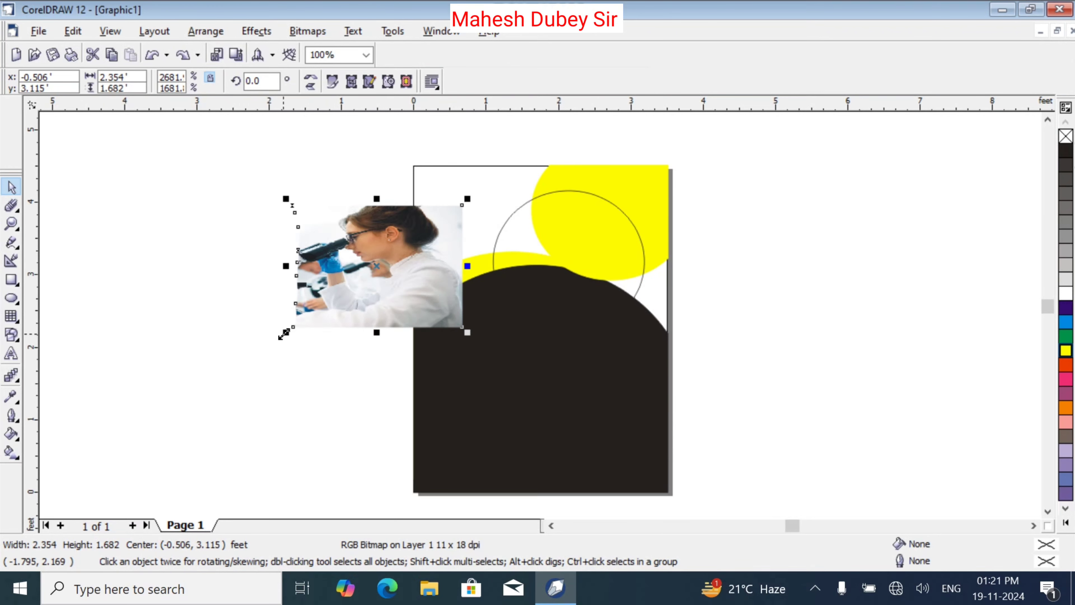
Step: Enlarge the trimmed picture to about 3.07 by 2.19 feet and place it inside the ellipse with PowerClip
{"action": "left_click_drag", "start_coordinate": [283, 333], "coordinate": [234, 370]}
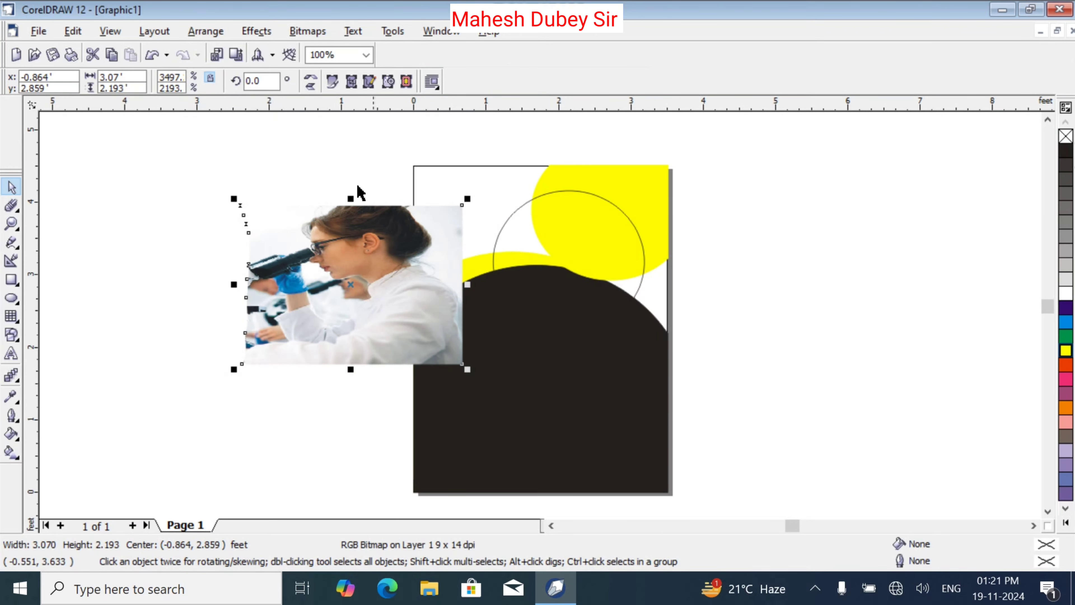
{"action": "left_click", "coordinate": [256, 32]}
{"action": "mouse_move", "coordinate": [329, 218]}
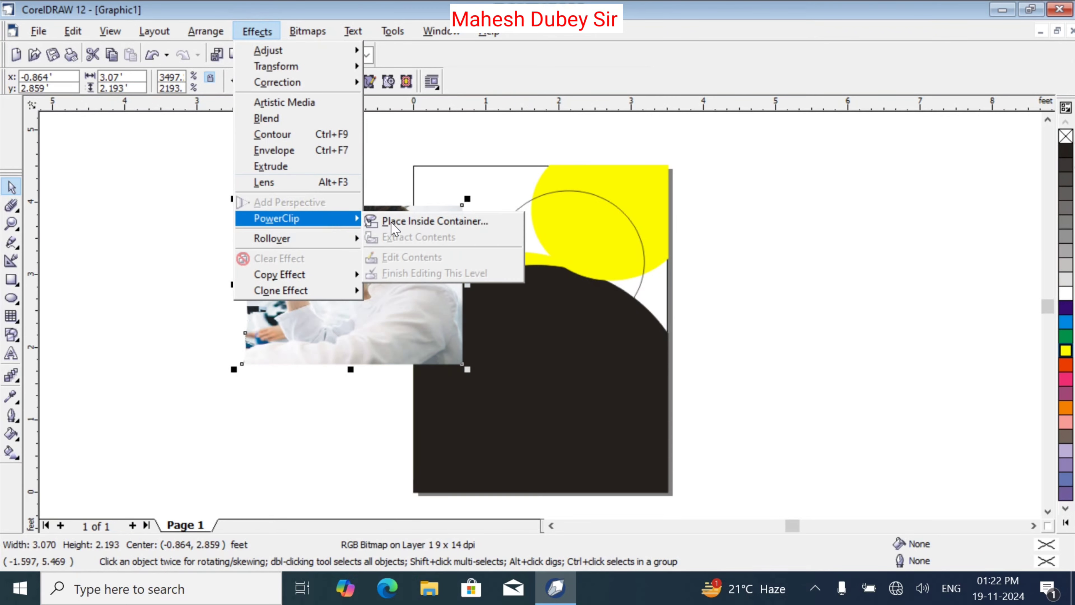
{"action": "left_click", "coordinate": [390, 218]}
{"action": "left_click", "coordinate": [524, 207]}
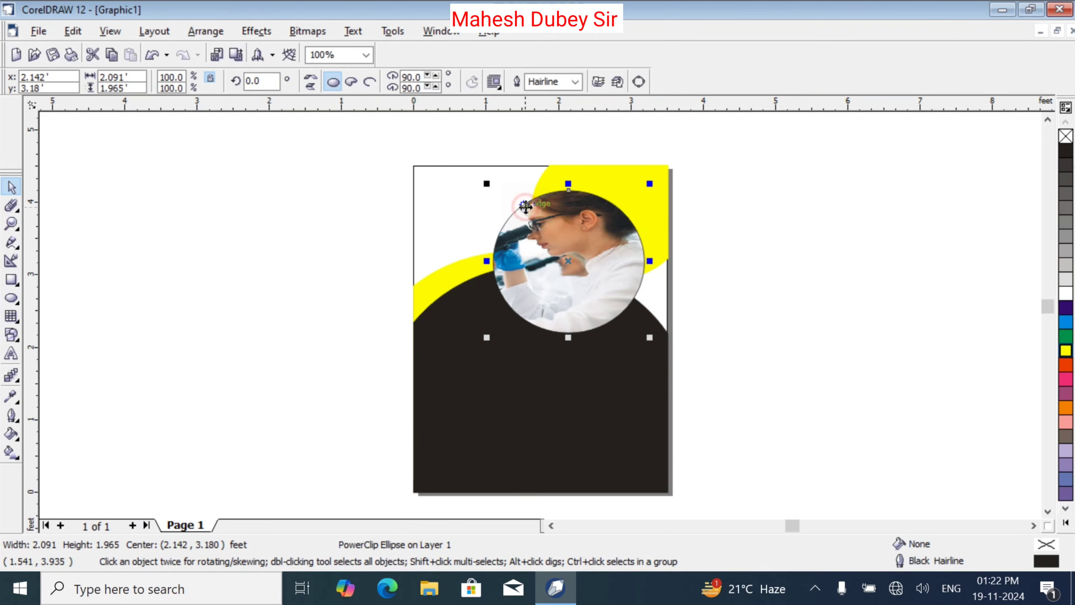
Step: Move the clipped picture to a centre of about 2.19, 3.22 feet and remove its outline
{"action": "mouse_move", "coordinate": [604, 263]}
{"action": "left_mouse_down"}
{"action": "mouse_move", "coordinate": [612, 286]}
{"action": "mouse_move", "coordinate": [610, 266]}
{"action": "left_mouse_up"}
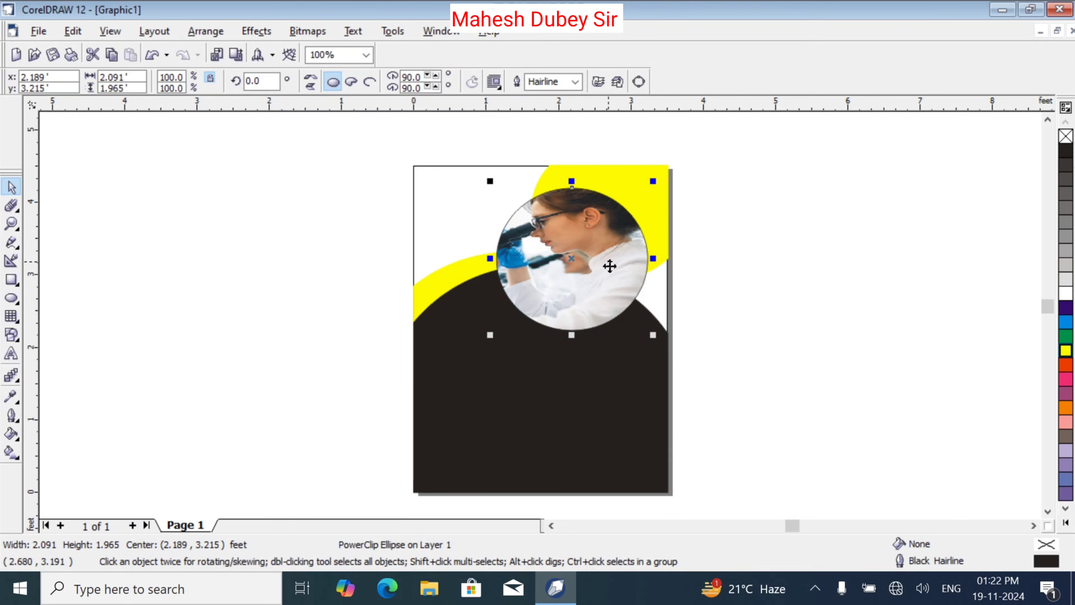
{"action": "right_click", "coordinate": [1066, 136]}
{"action": "left_click", "coordinate": [899, 271]}
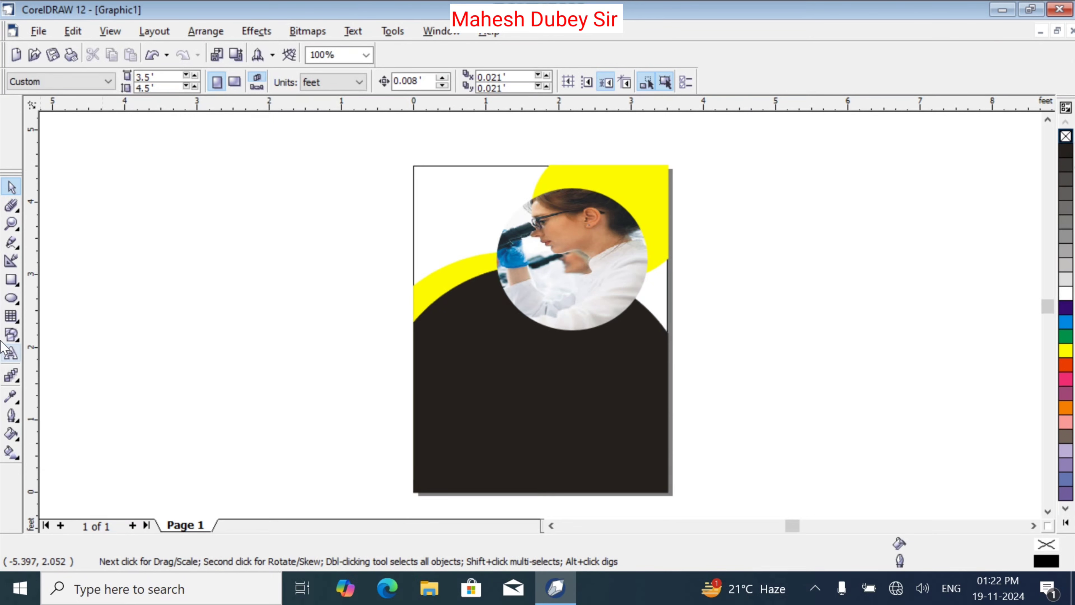
Step: Add the 24-point Arial text "Company Name" in the white area near the page's upper-left corner
{"action": "left_click", "coordinate": [13, 356]}
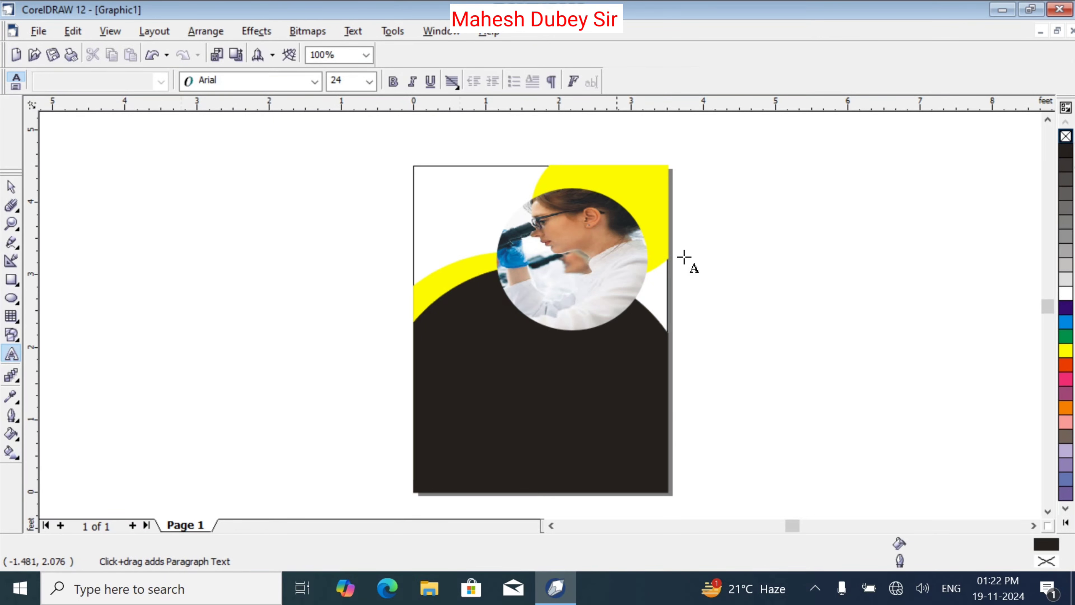
{"action": "left_click", "coordinate": [425, 179]}
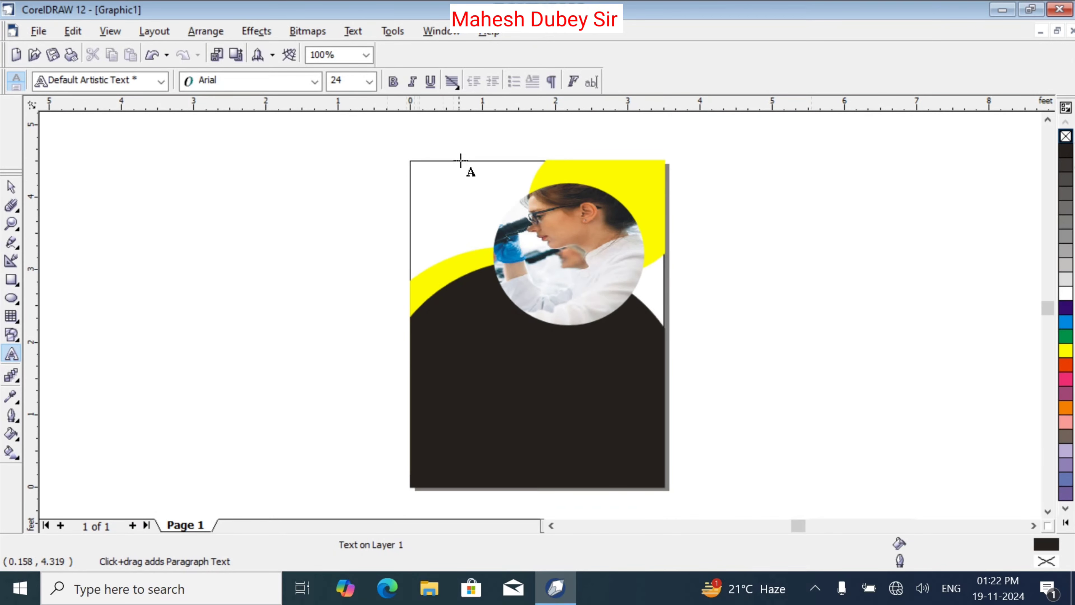
{"action": "scroll", "coordinate": [460, 160], "scroll_direction": "up", "scroll_amount": 1}
{"action": "scroll", "coordinate": [461, 160], "scroll_direction": "down", "scroll_amount": 1}
{"action": "scroll", "coordinate": [461, 160], "scroll_direction": "up", "scroll_amount": 4}
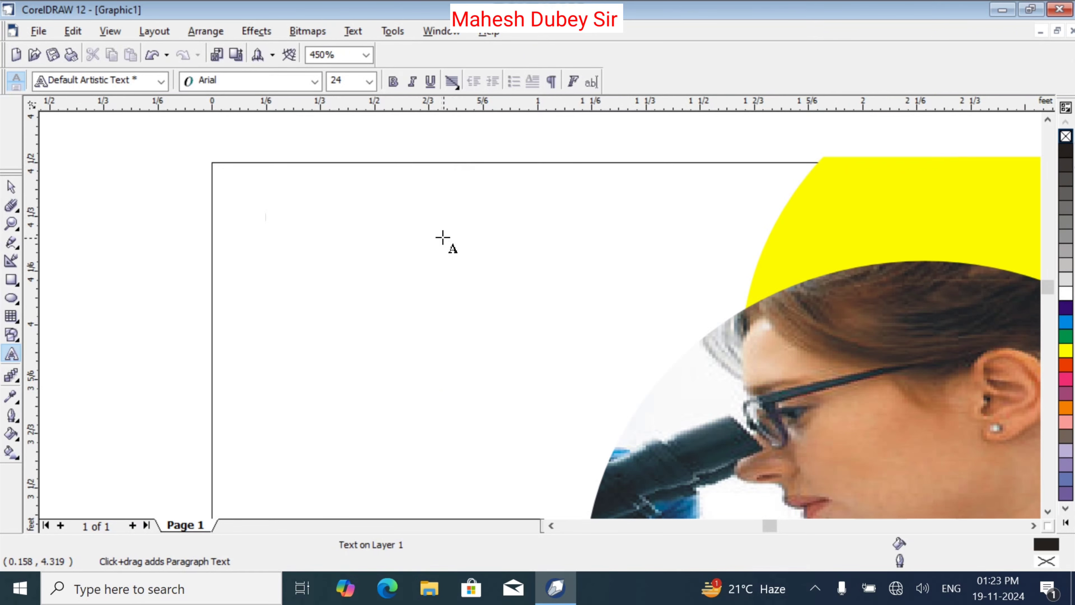
{"action": "type", "text": "Company Name"}
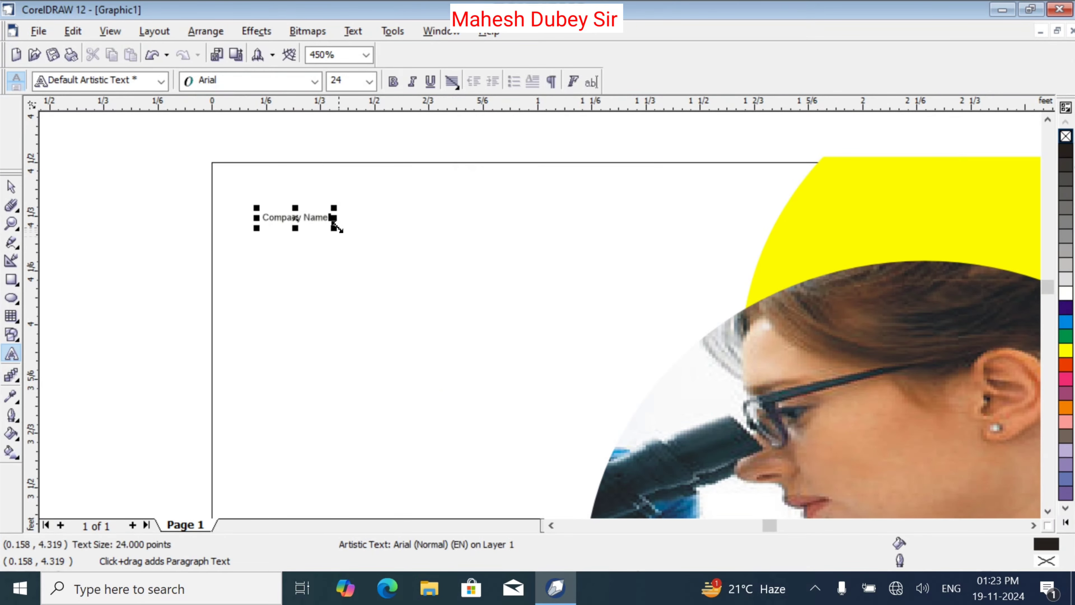
Step: Enlarge the Company Name text to about 133 points and move it to about 0.209, 4.271 feet
{"action": "left_click_drag", "start_coordinate": [333, 223], "coordinate": [629, 390]}
{"action": "key", "text": "ctrl+space"}
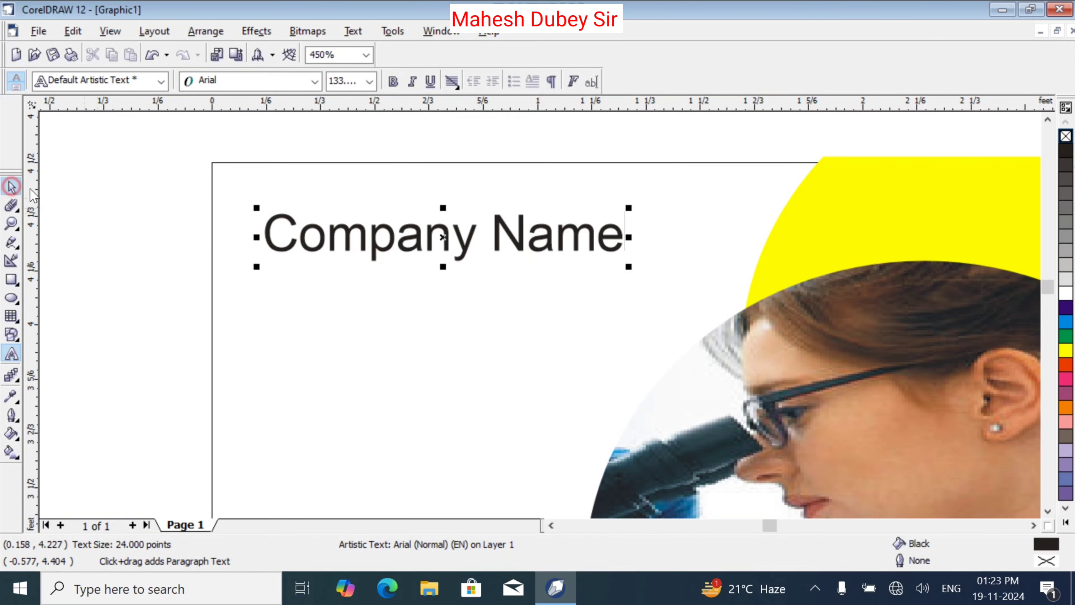
{"action": "left_click_drag", "start_coordinate": [416, 241], "coordinate": [392, 218]}
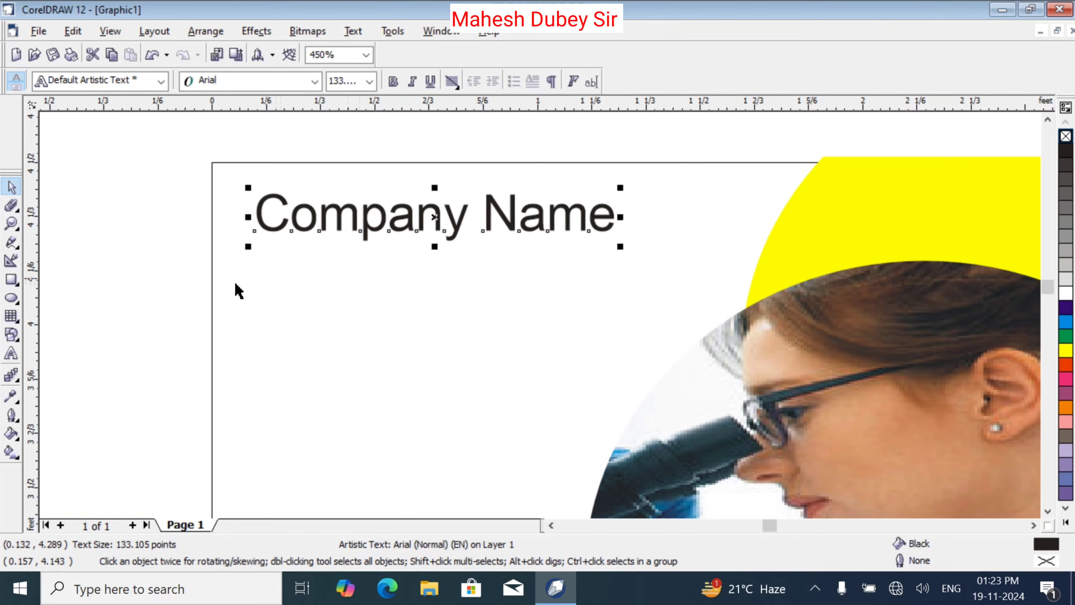
{"action": "left_click_drag", "start_coordinate": [342, 210], "coordinate": [367, 215]}
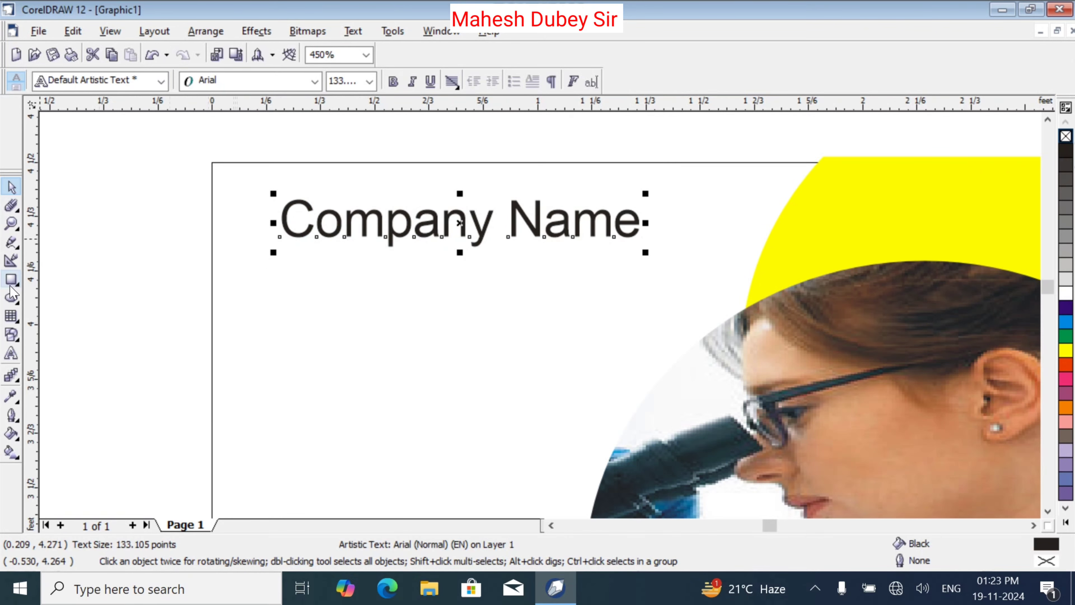
Step: Draw a circle about 0.17 feet wide left of the company name and fit the text "Logo" inside it at about 47 points
{"action": "left_click", "coordinate": [11, 297]}
{"action": "left_click_drag", "start_coordinate": [223, 195], "coordinate": [280, 252]}
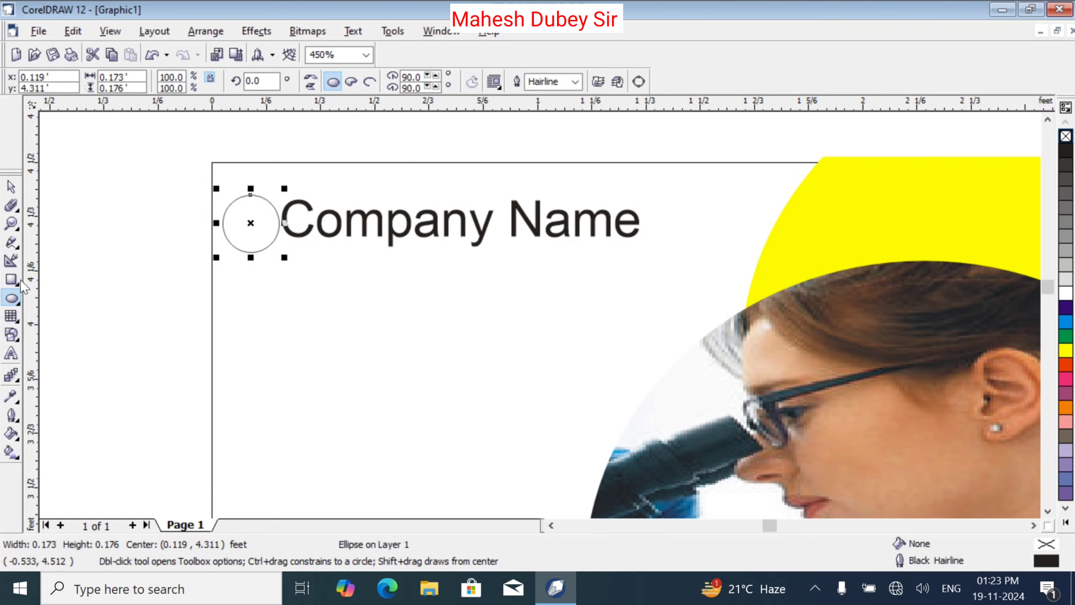
{"action": "left_click", "coordinate": [12, 352]}
{"action": "left_click", "coordinate": [234, 332]}
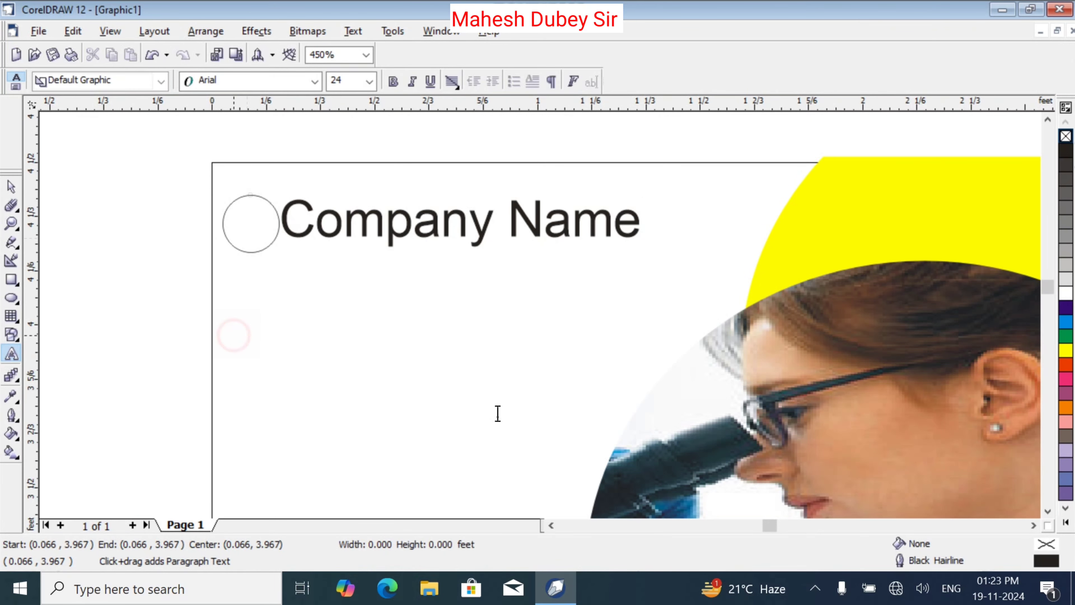
{"action": "type", "text": "Logo"}
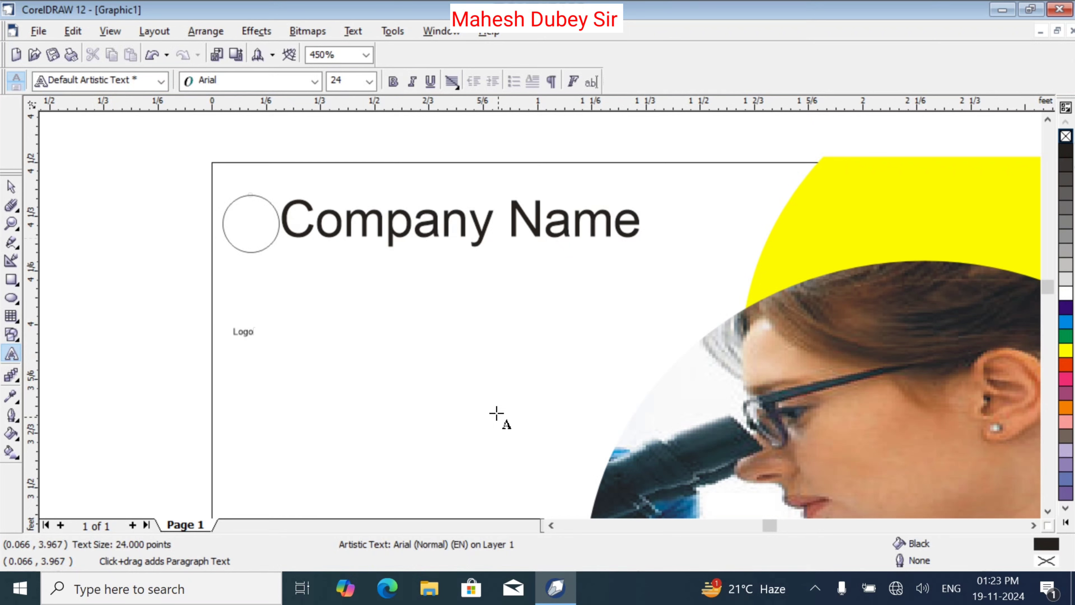
{"action": "left_click", "coordinate": [11, 187]}
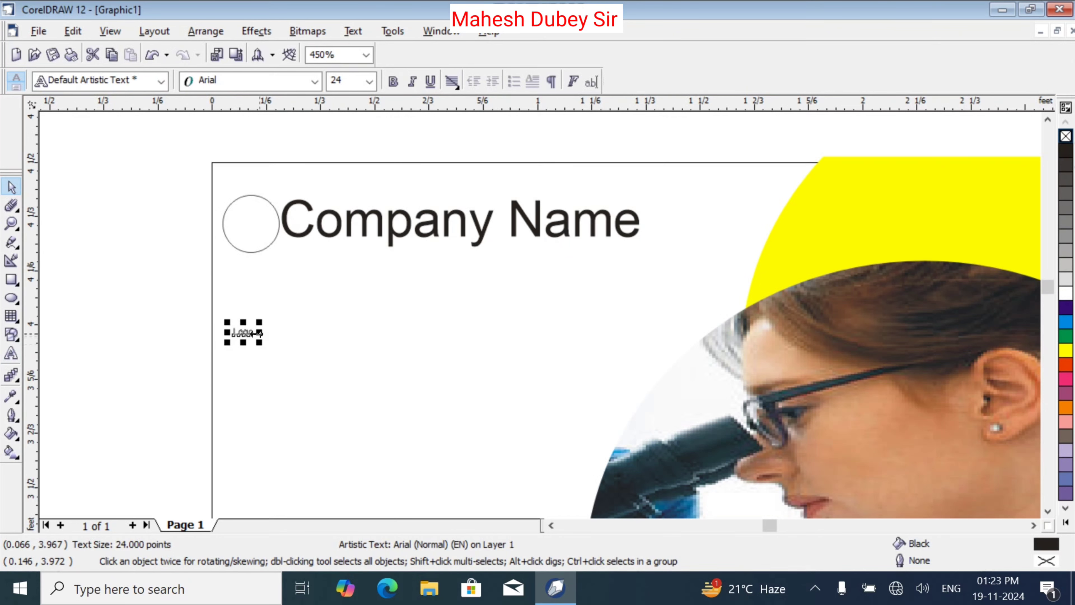
{"action": "left_click_drag", "start_coordinate": [257, 333], "coordinate": [265, 225]}
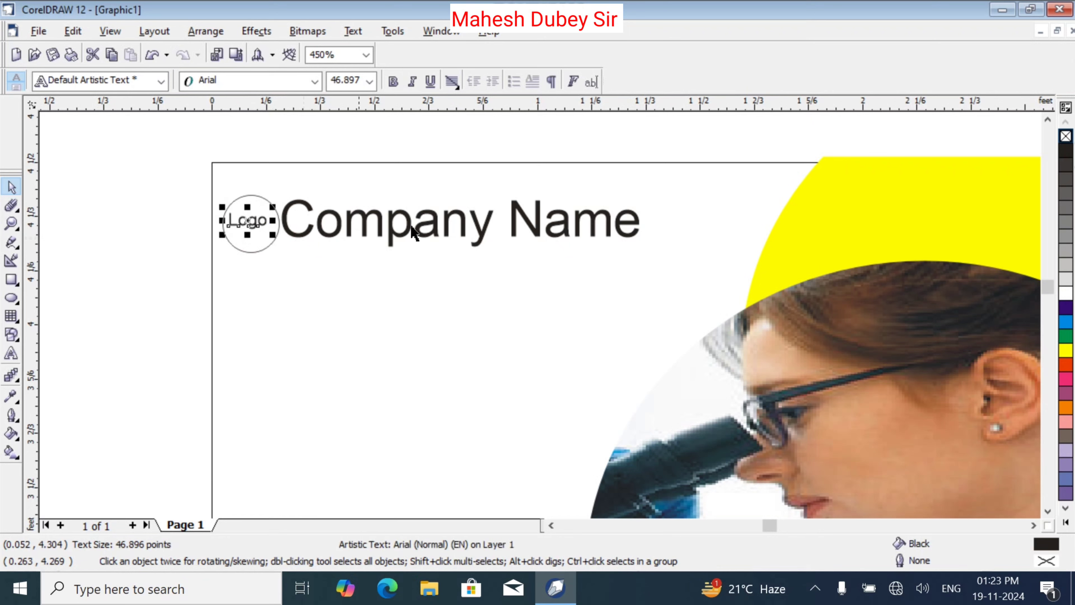
{"action": "key", "text": "Escape"}
Step: Enlarge the Company Name text to about 165 points, keeping it just right of the logo circle
{"action": "left_click", "coordinate": [617, 228]}
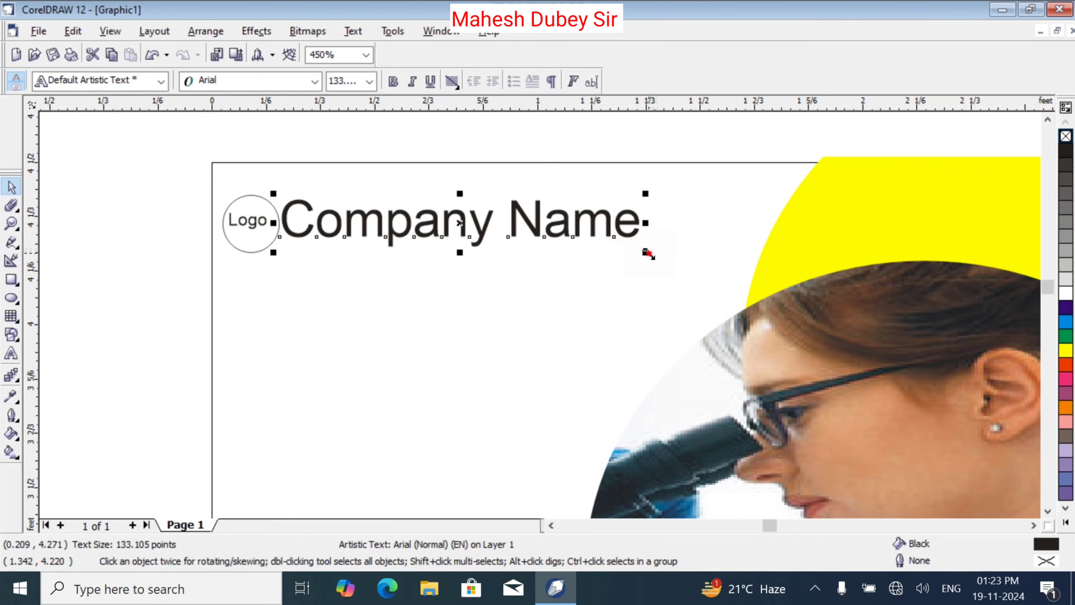
{"action": "left_click_drag", "start_coordinate": [647, 252], "coordinate": [735, 298]}
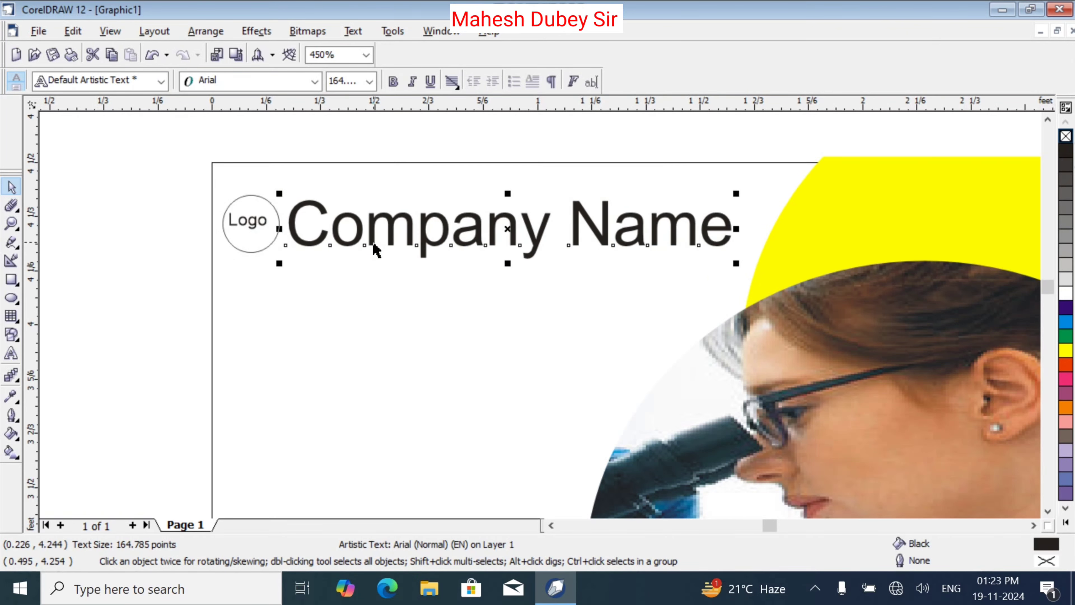
{"action": "scroll", "coordinate": [82, 275], "scroll_direction": "up", "scroll_amount": 1}
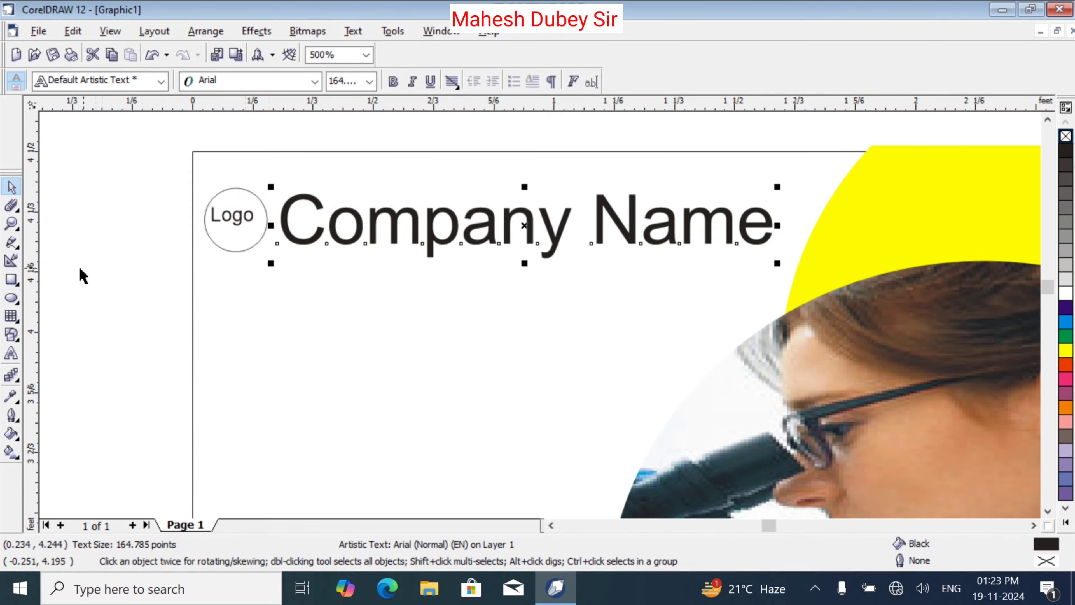
Step: Add the text "Address" below the logo circle and enlarge it to about 0.3 feet wide
{"action": "left_click", "coordinate": [12, 353]}
{"action": "left_click", "coordinate": [224, 306]}
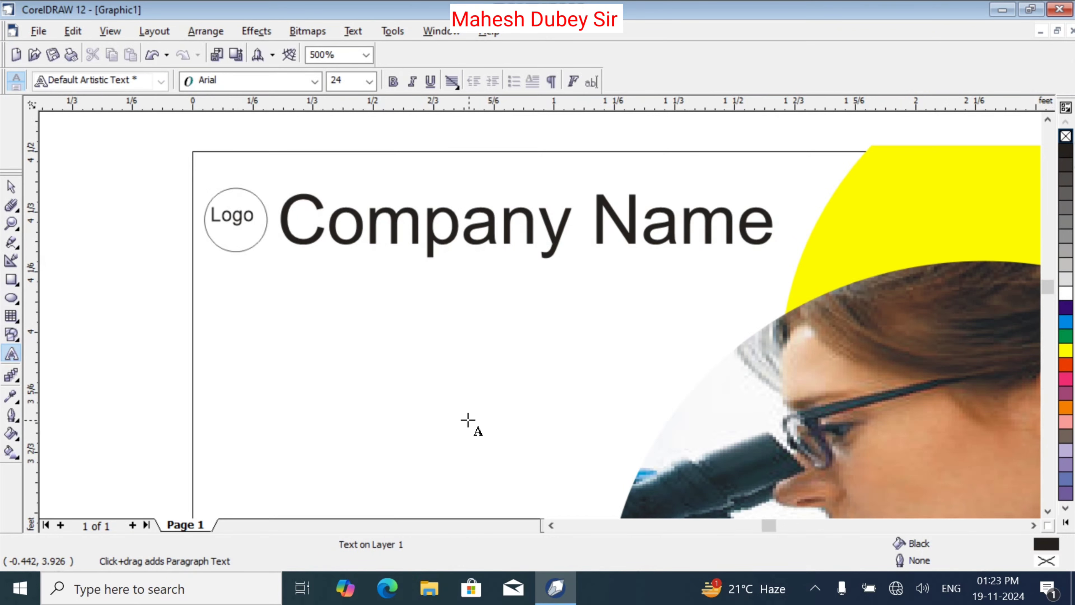
{"action": "type", "text": "Address"}
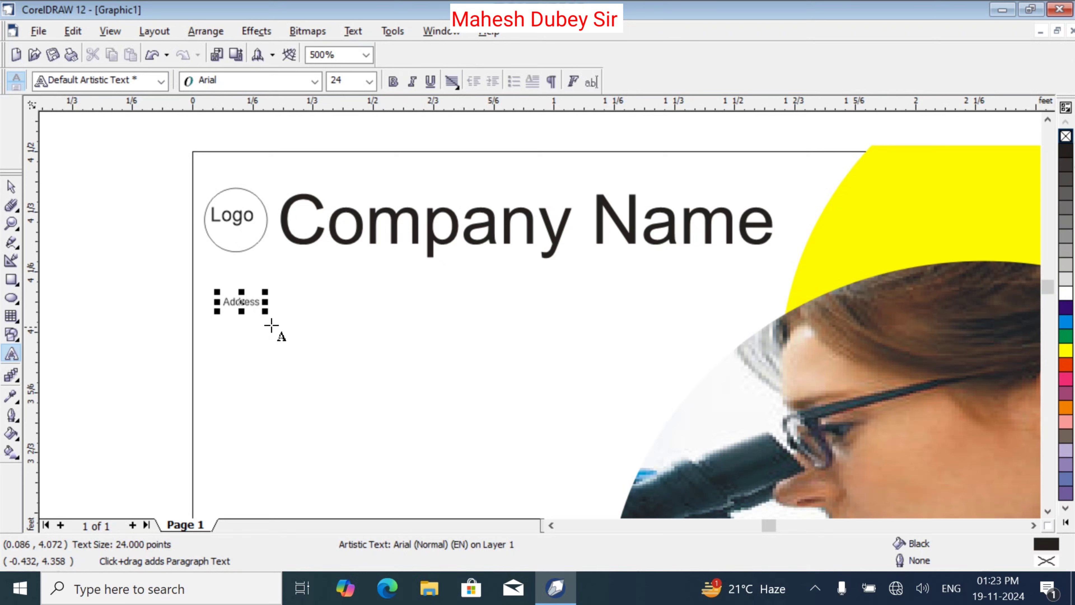
{"action": "mouse_move", "coordinate": [265, 313]}
{"action": "left_mouse_down"}
{"action": "mouse_move", "coordinate": [303, 336]}
{"action": "mouse_move", "coordinate": [306, 321]}
{"action": "mouse_move", "coordinate": [274, 297]}
{"action": "left_mouse_up"}
{"action": "left_click", "coordinate": [11, 187]}
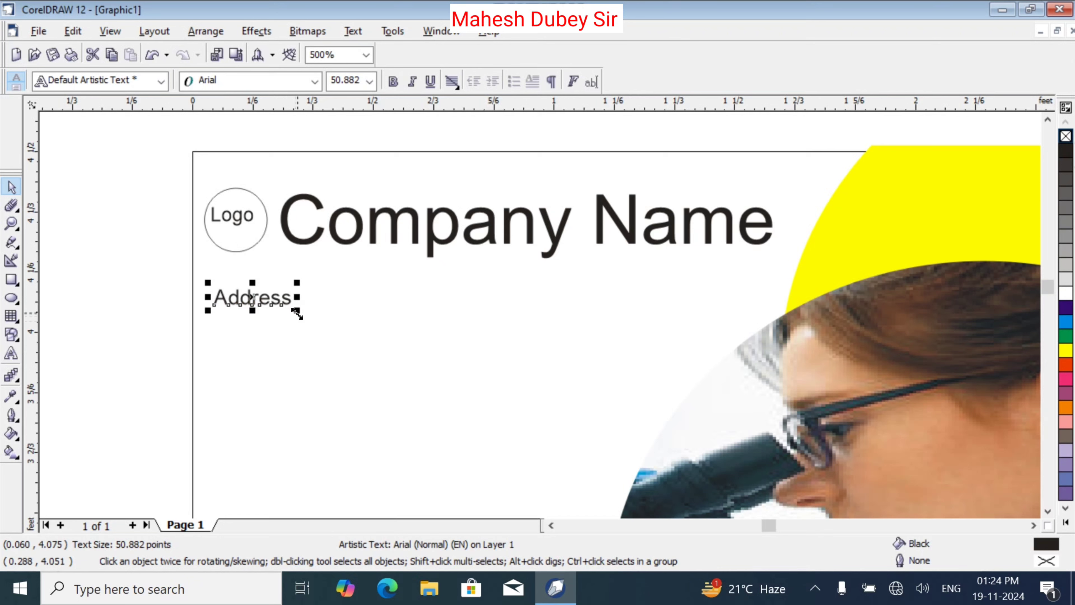
{"action": "left_click", "coordinate": [309, 319]}
{"action": "left_click", "coordinate": [279, 301]}
{"action": "left_click_drag", "start_coordinate": [297, 312], "coordinate": [337, 334]}
{"action": "left_click", "coordinate": [333, 370]}
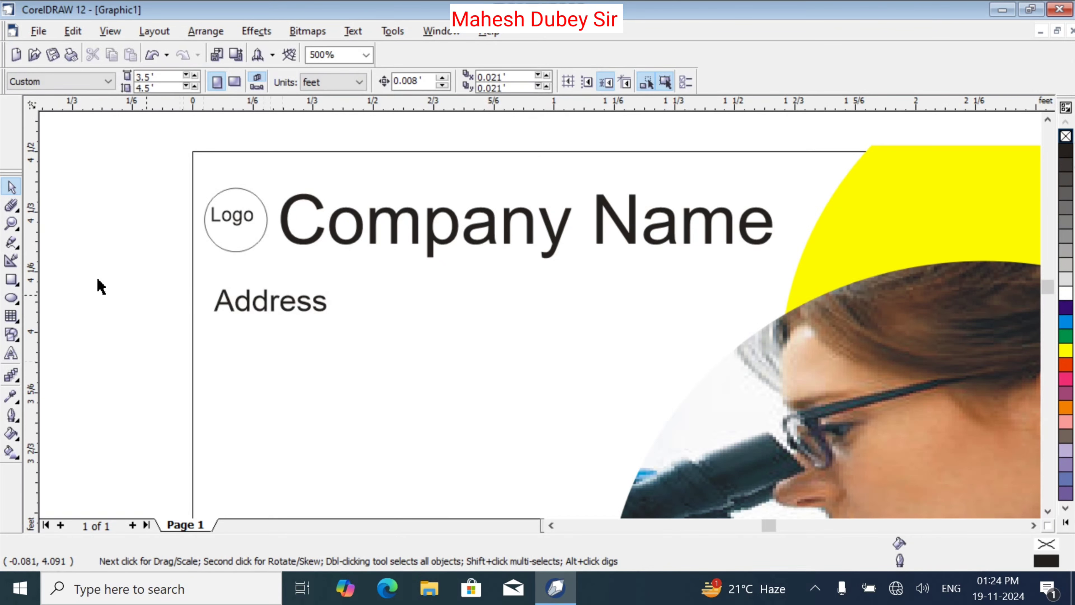
Step: Add the text "Digital" near the upper-left edge of the black shape and give it a yellow outline
{"action": "scroll", "coordinate": [713, 383], "scroll_direction": "up", "scroll_amount": 1}
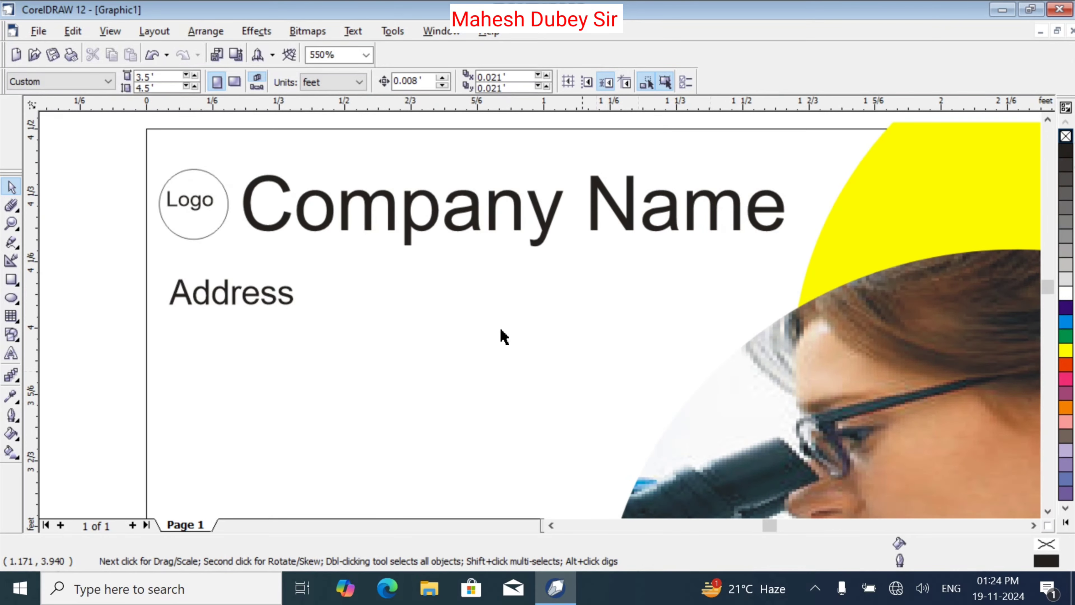
{"action": "left_click", "coordinate": [12, 224]}
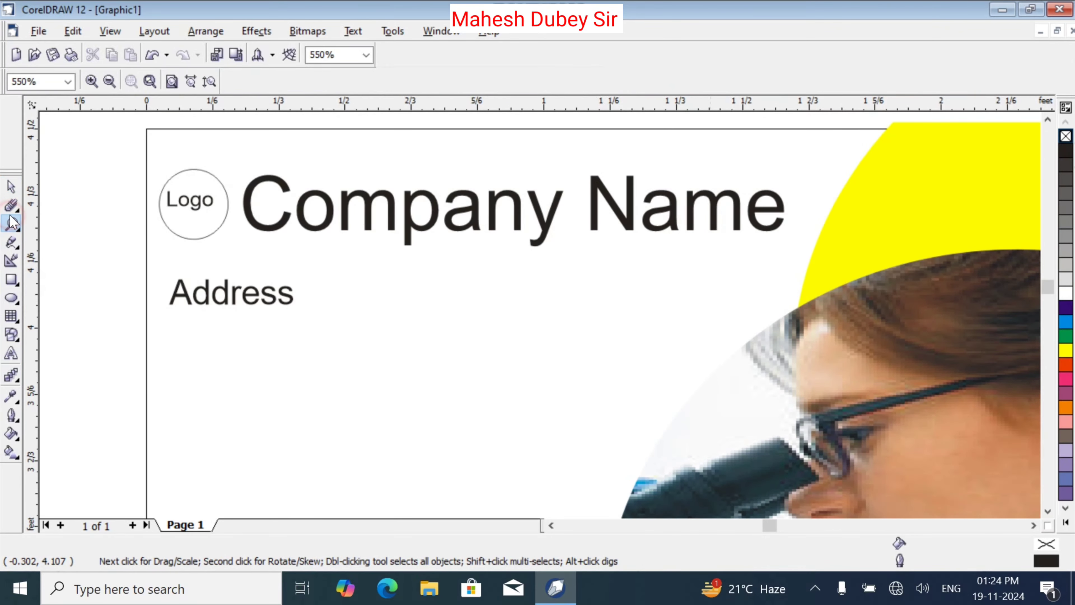
{"action": "left_click", "coordinate": [110, 81]}
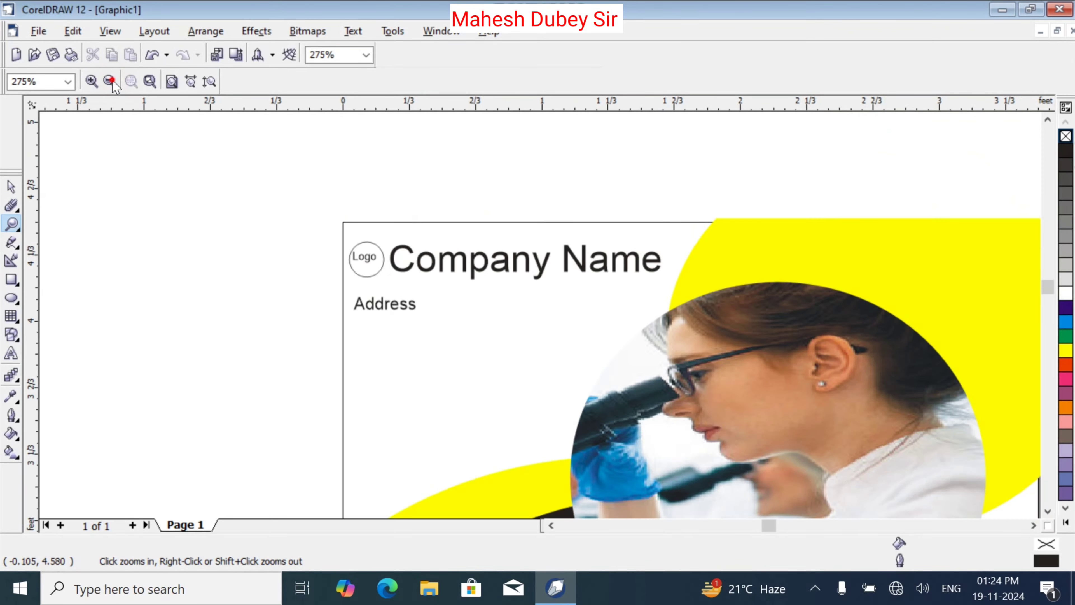
{"action": "left_click", "coordinate": [109, 81]}
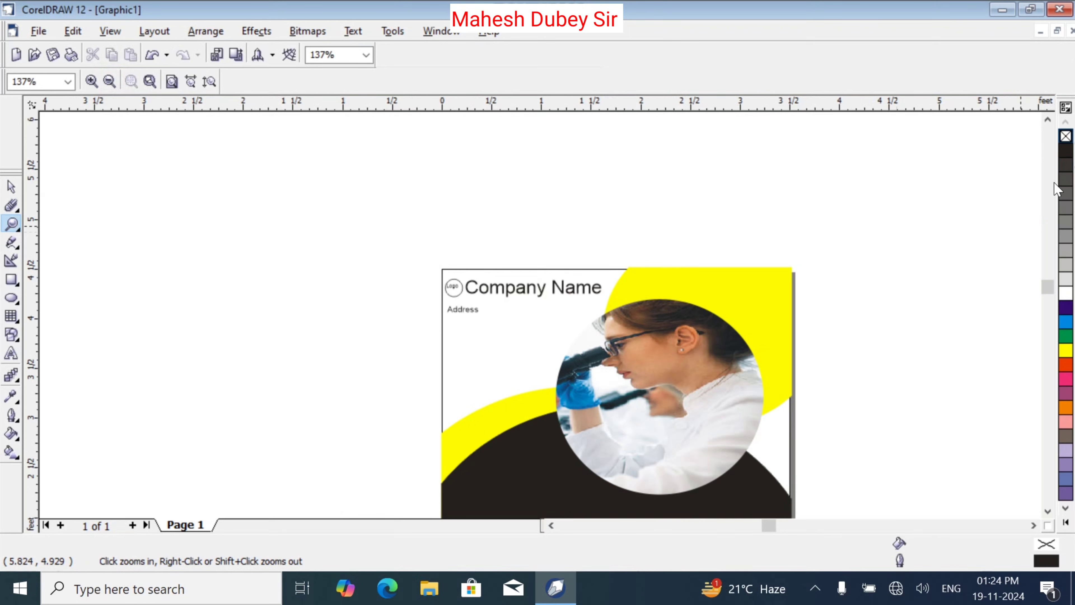
{"action": "left_click", "coordinate": [1048, 511]}
{"action": "left_click", "coordinate": [1048, 511]}
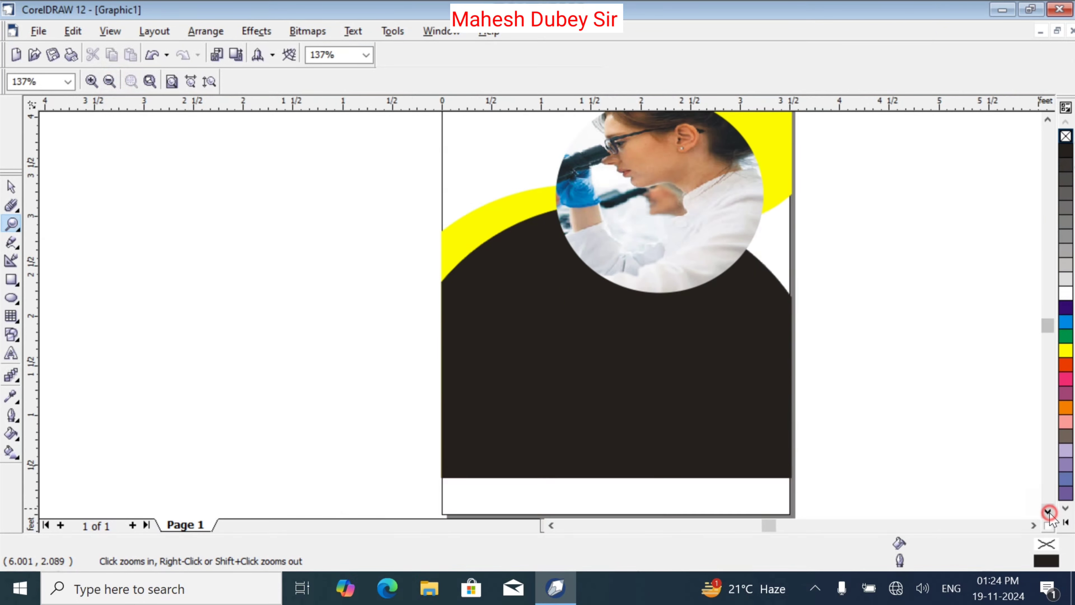
{"action": "left_click", "coordinate": [1048, 512]}
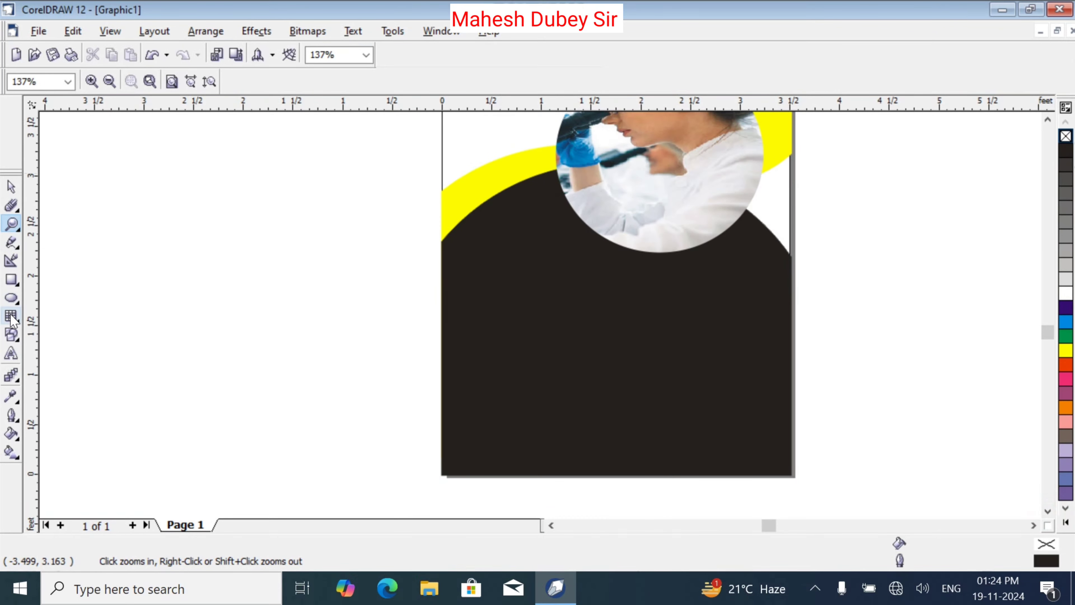
{"action": "left_click", "coordinate": [10, 353]}
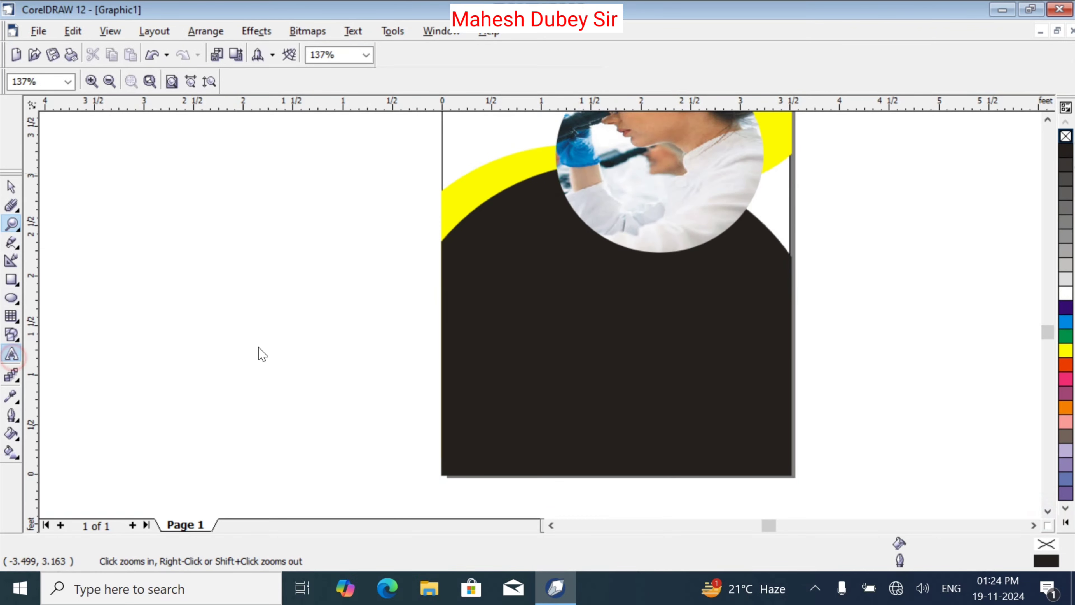
{"action": "left_click", "coordinate": [454, 253]}
{"action": "scroll", "coordinate": [479, 292], "scroll_direction": "up", "scroll_amount": 3}
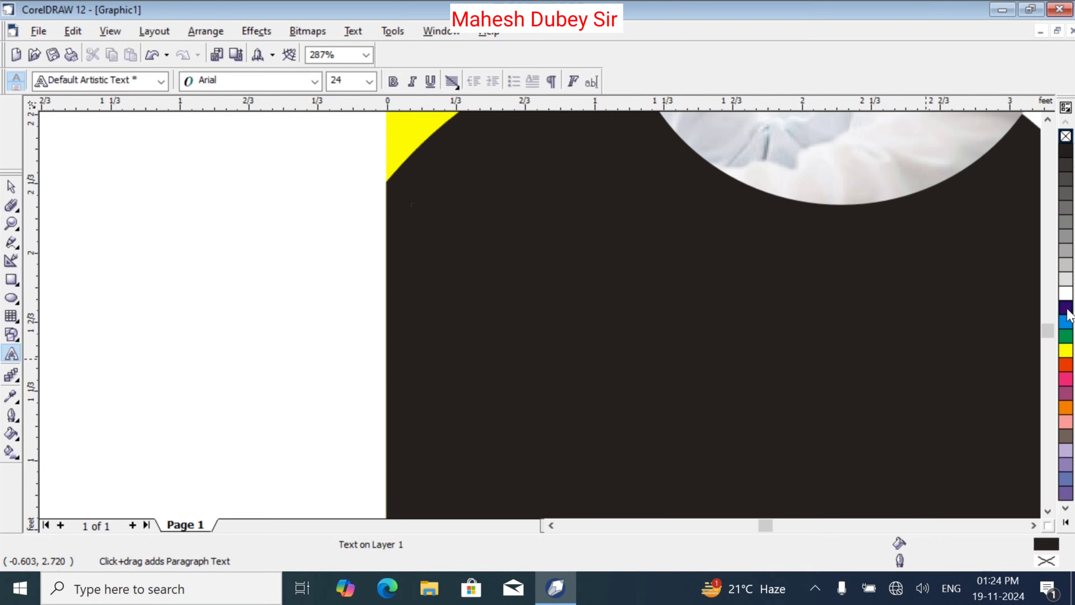
{"action": "right_click", "coordinate": [1067, 355]}
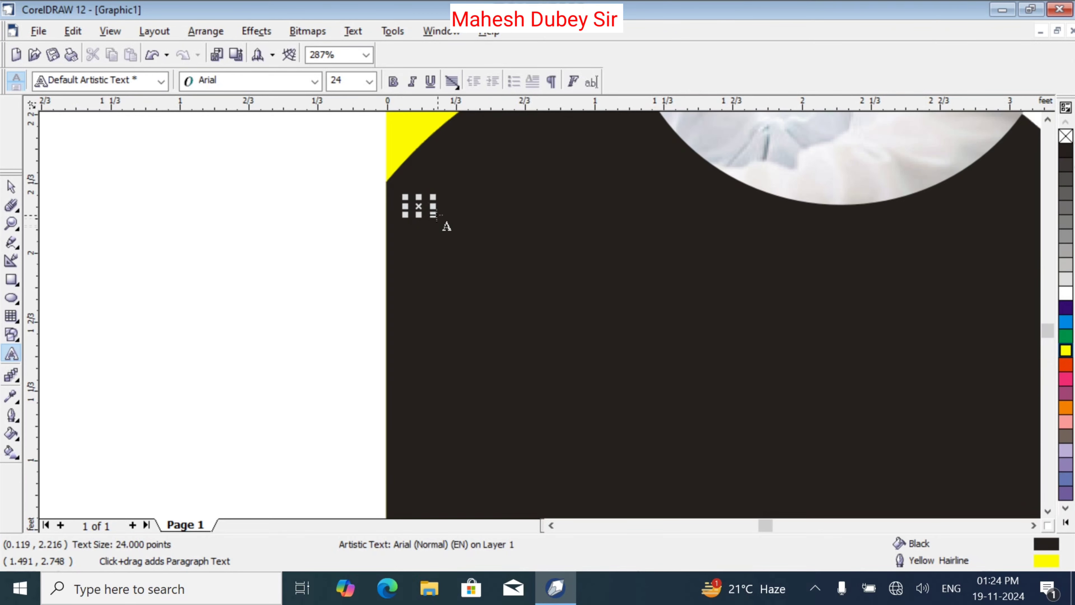
Step: Fill the Digital text with yellow and enlarge it to about 301 points
{"action": "left_click_drag", "start_coordinate": [432, 216], "coordinate": [549, 250]}
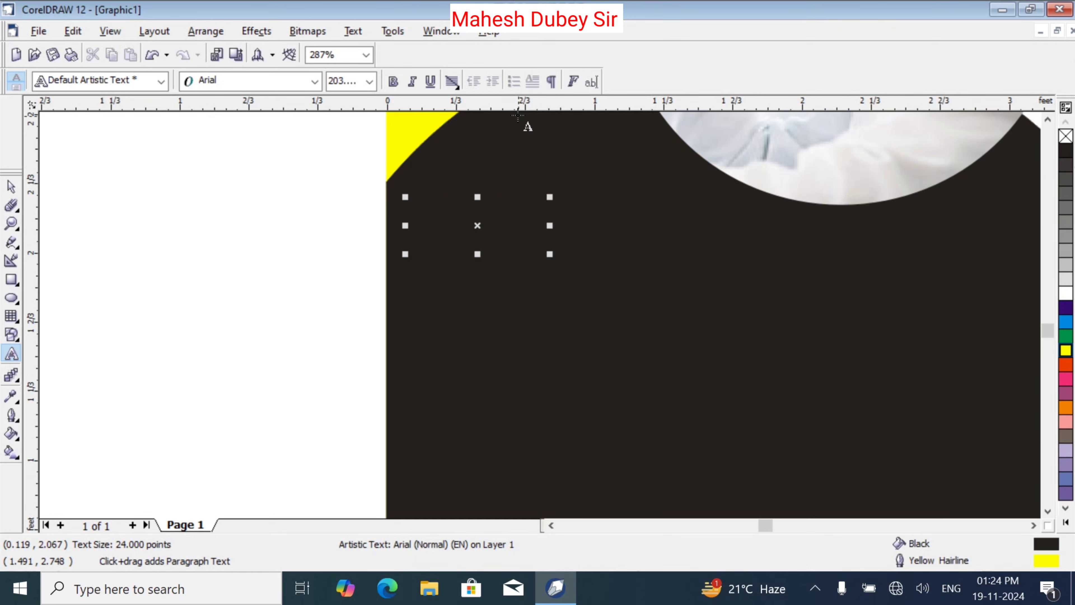
{"action": "double_click", "coordinate": [517, 230]}
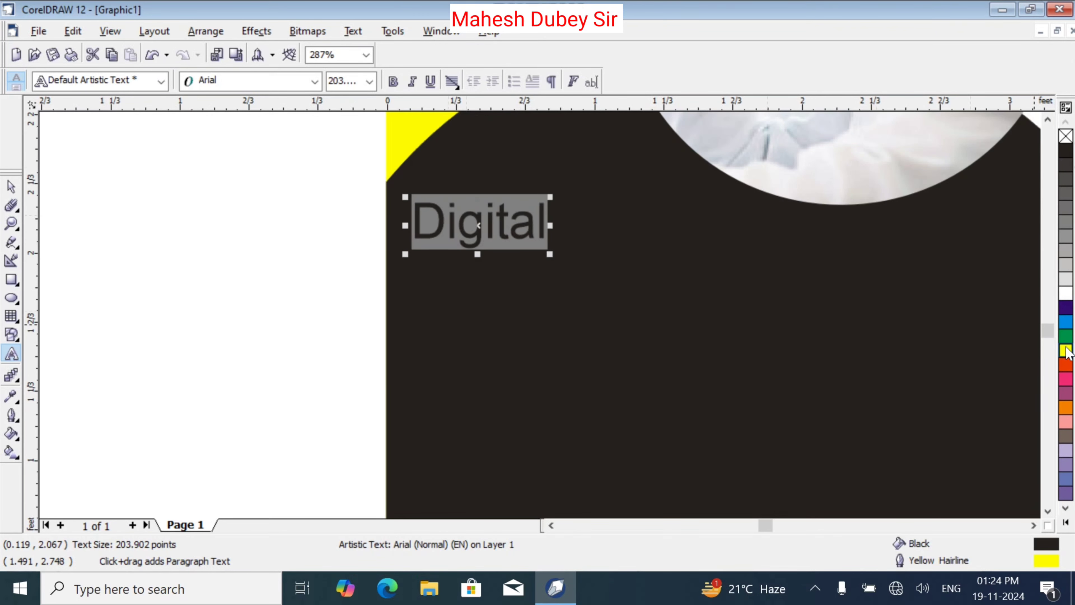
{"action": "left_click", "coordinate": [1066, 350]}
{"action": "left_click", "coordinate": [11, 187]}
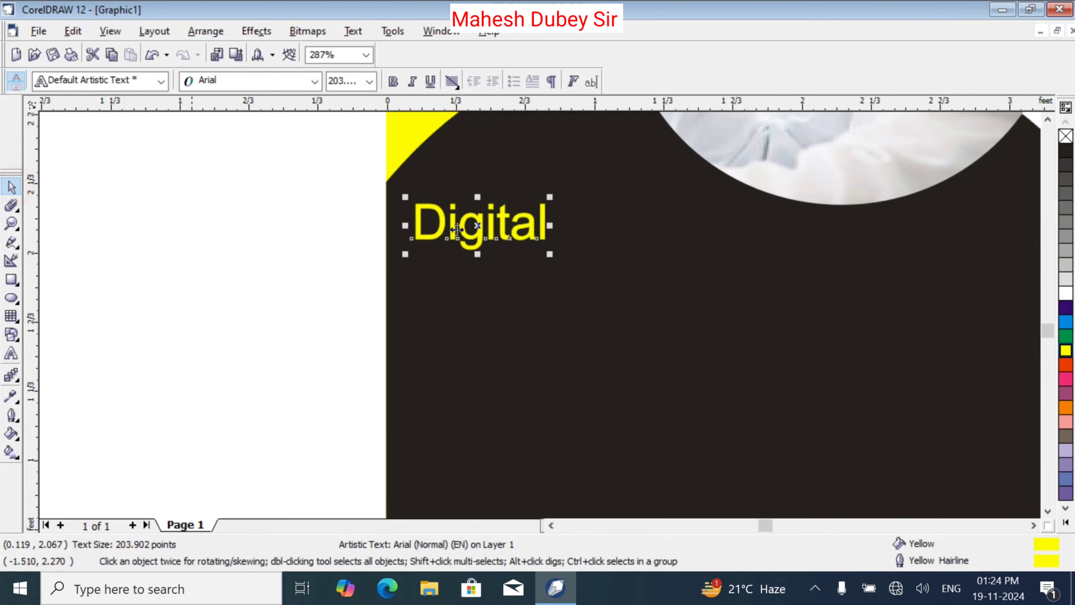
{"action": "left_click_drag", "start_coordinate": [549, 254], "coordinate": [613, 292]}
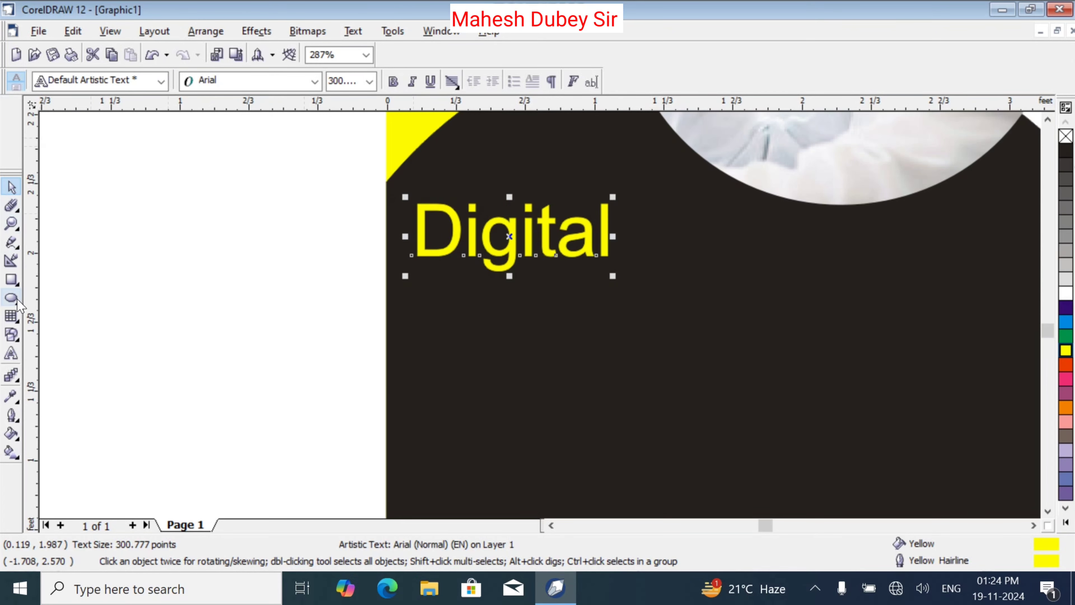
Step: Extend the yellow text to read "Digital Marketing" and shrink it to about 126 points
{"action": "left_click", "coordinate": [12, 353]}
{"action": "type", "text": "M"}
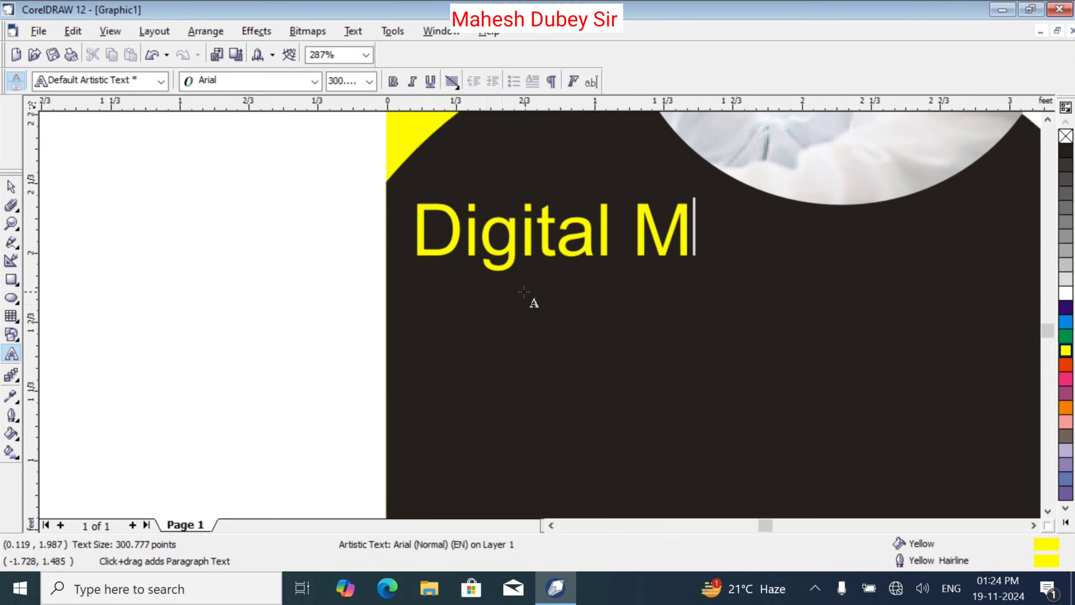
{"action": "type", "text": "arketing"}
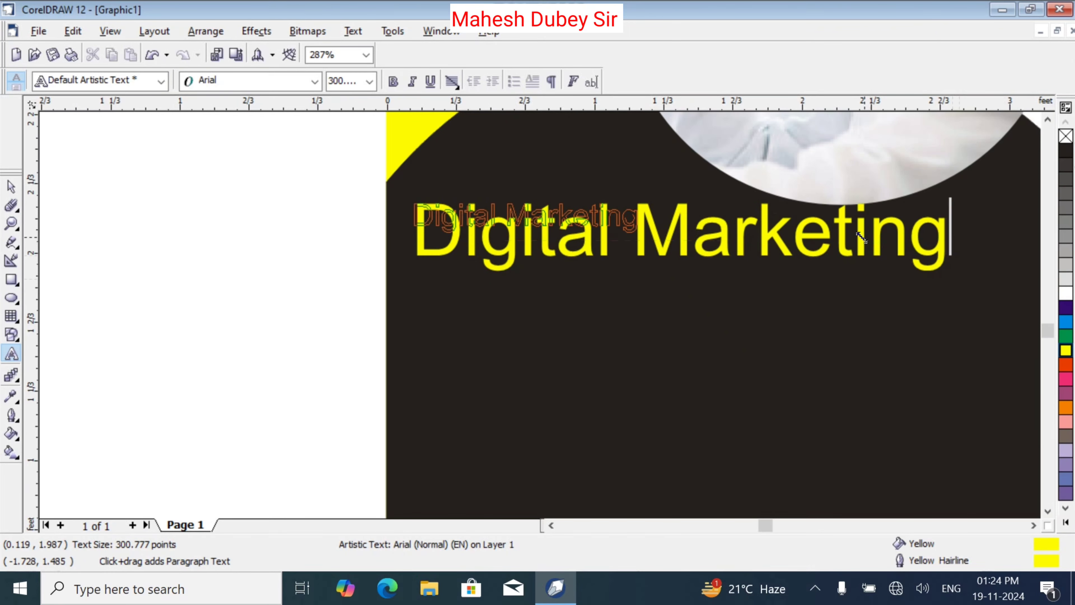
{"action": "left_click_drag", "start_coordinate": [950, 276], "coordinate": [642, 238]}
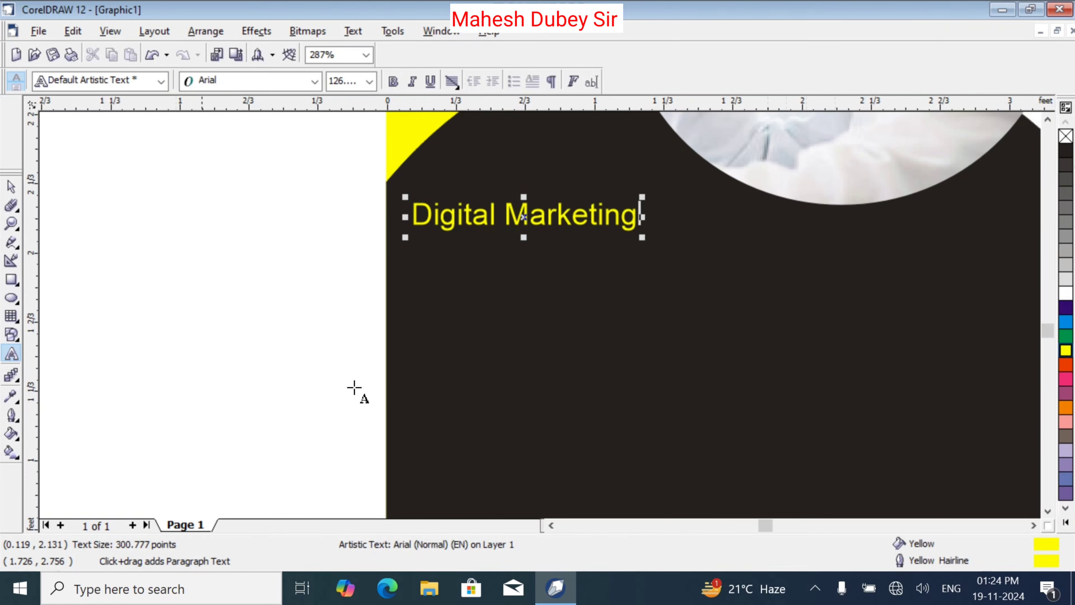
Step: Break the yellow "Digital Marketing" text after "Digital" and add a third line reading "Course"
{"action": "left_click", "coordinate": [11, 187]}
{"action": "left_click_drag", "start_coordinate": [550, 216], "coordinate": [579, 211]}
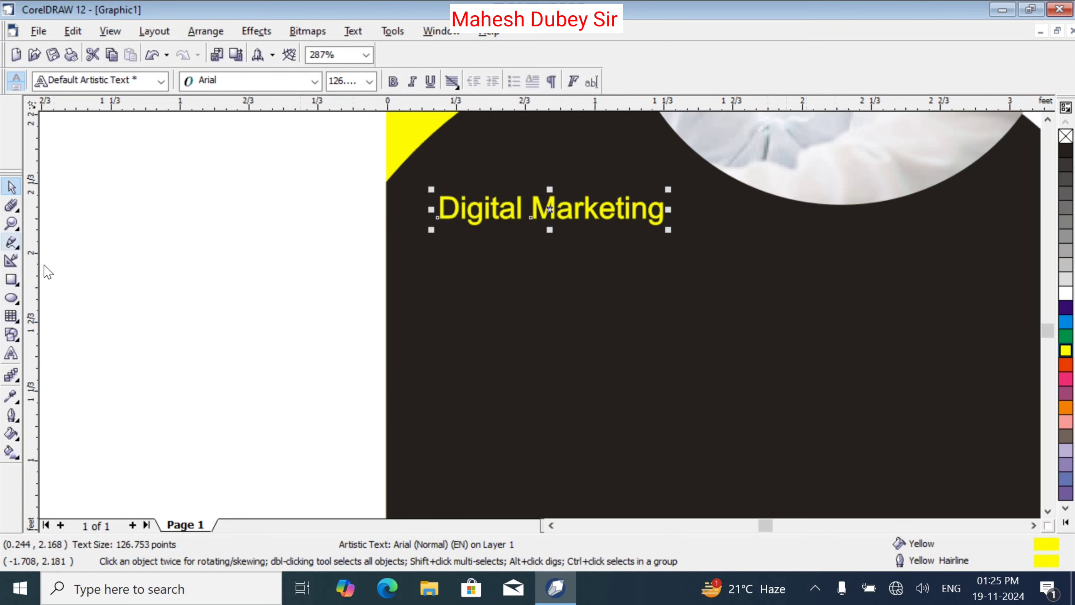
{"action": "left_click", "coordinate": [12, 353]}
{"action": "left_click", "coordinate": [533, 207]}
{"action": "key", "text": "Return"}
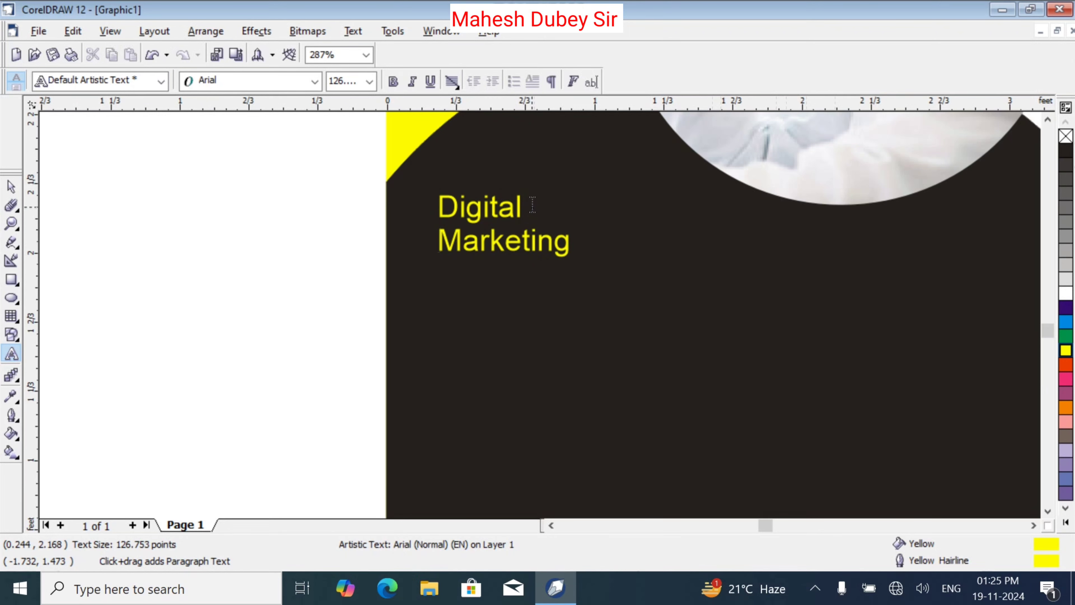
{"action": "left_click", "coordinate": [573, 242]}
{"action": "type", "text": "e"}
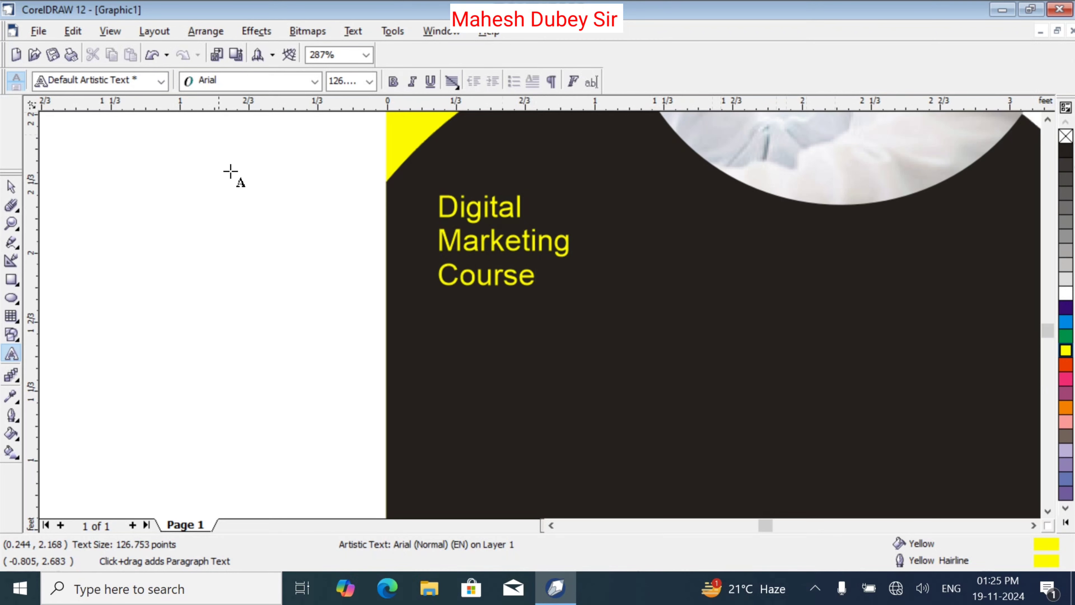
Step: Center-align all three lines of the "Digital Marketing Course" text
{"action": "key", "text": "ctrl+a"}
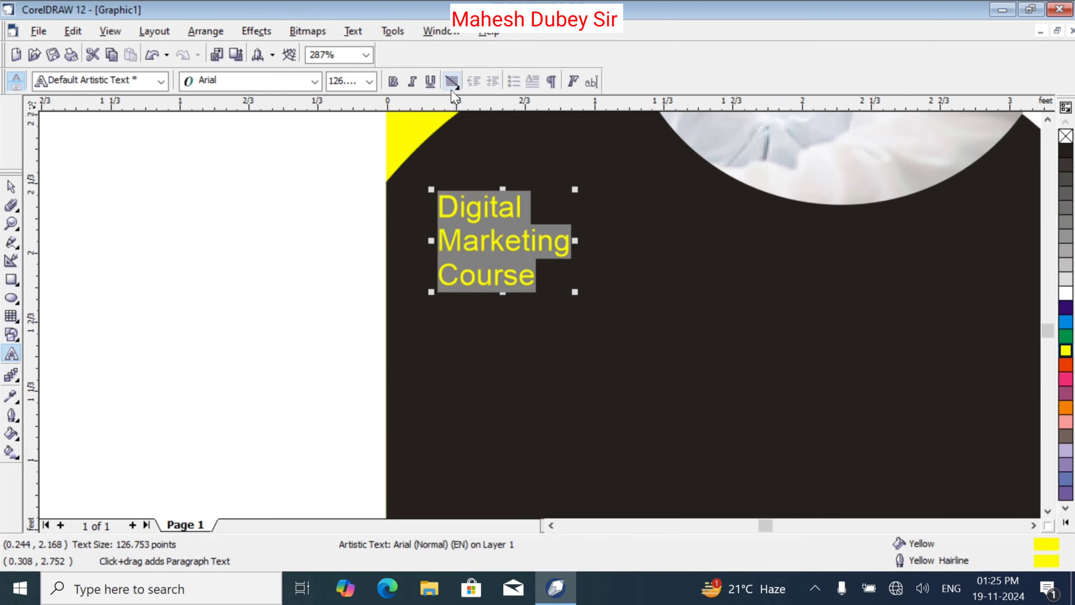
{"action": "left_click", "coordinate": [452, 82]}
{"action": "left_click", "coordinate": [481, 135]}
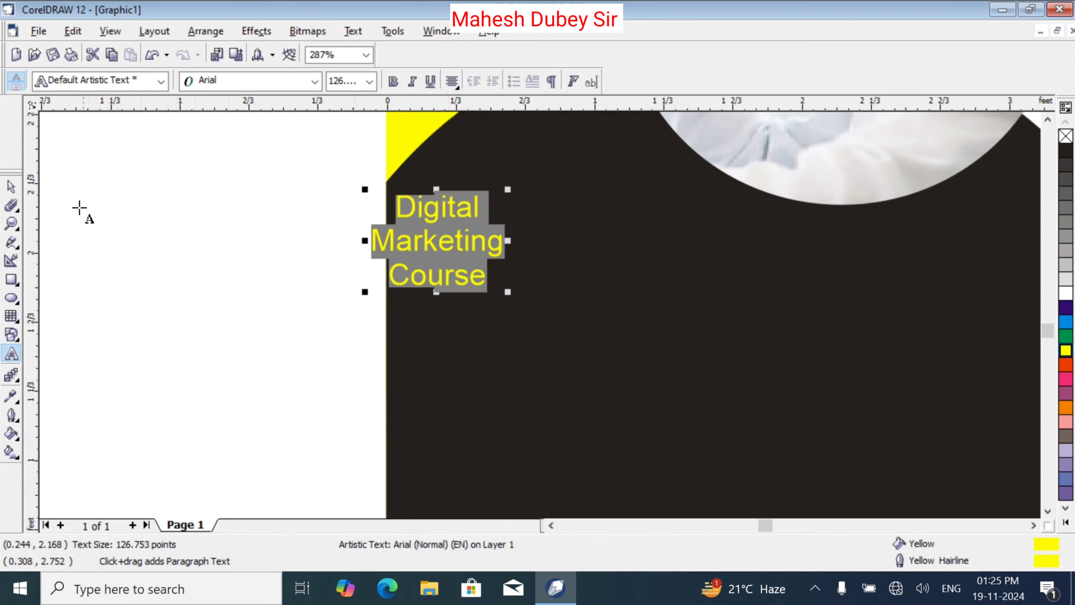
{"action": "left_click", "coordinate": [13, 188]}
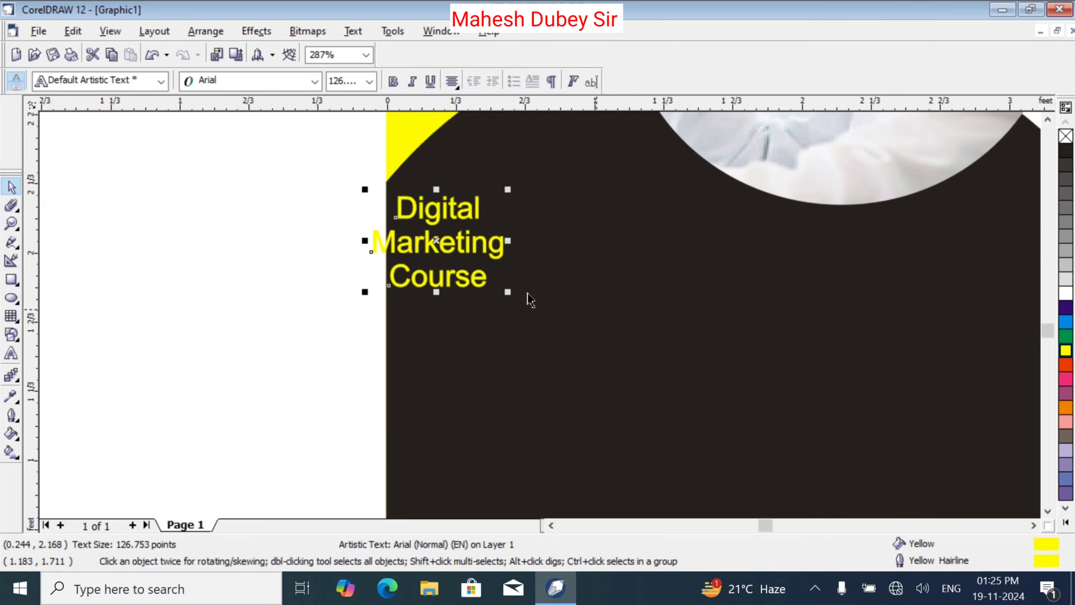
Step: Move the centered heading fully onto the black shape below the yellow corner and enlarge it to about 307 points
{"action": "left_click_drag", "start_coordinate": [494, 243], "coordinate": [552, 212]}
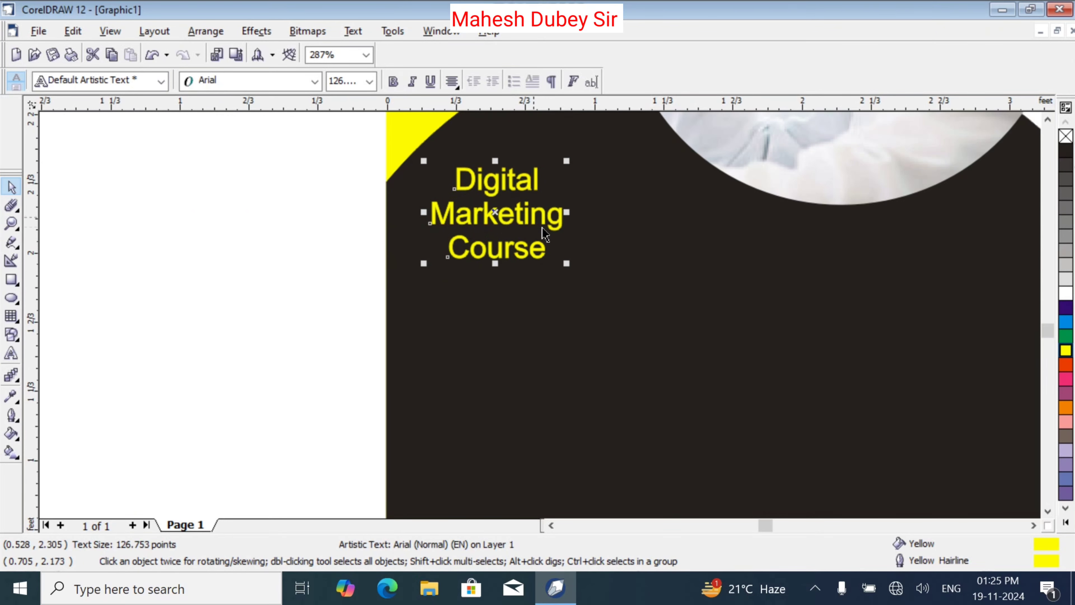
{"action": "left_click_drag", "start_coordinate": [567, 264], "coordinate": [753, 390]}
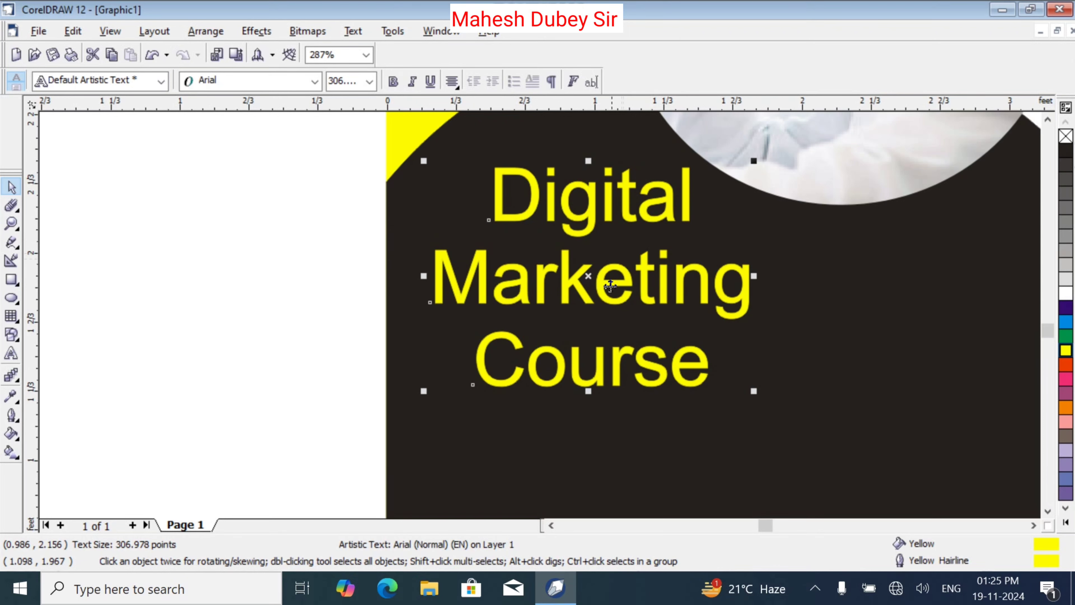
{"action": "left_click_drag", "start_coordinate": [621, 280], "coordinate": [598, 283]}
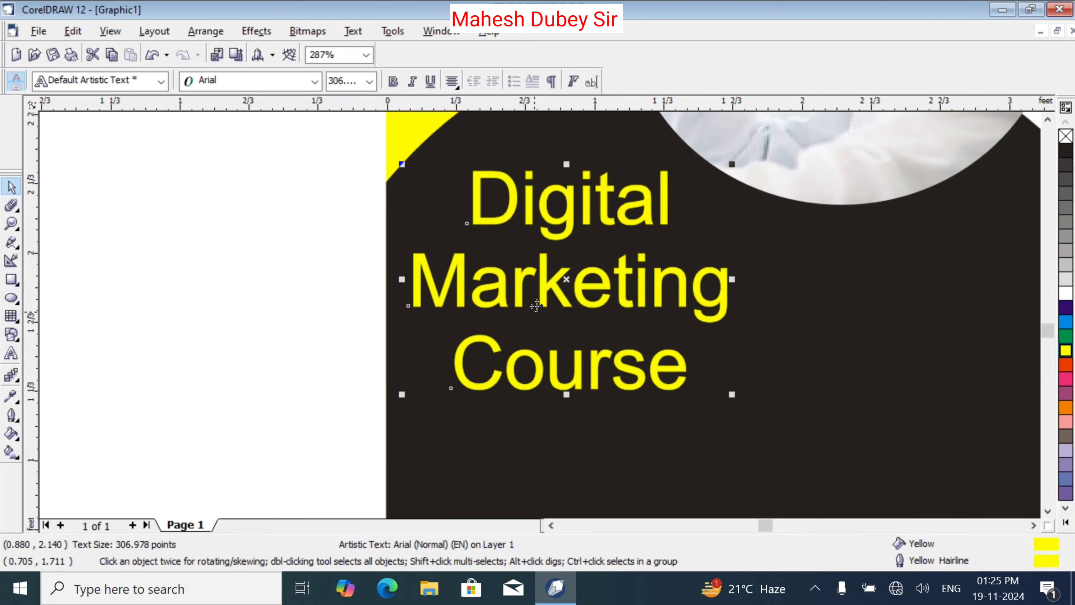
Step: Duplicate the yellow heading and nudge the copy to about 0.008 feet above and left of the original
{"action": "left_click_drag", "start_coordinate": [536, 306], "coordinate": [540, 302]}
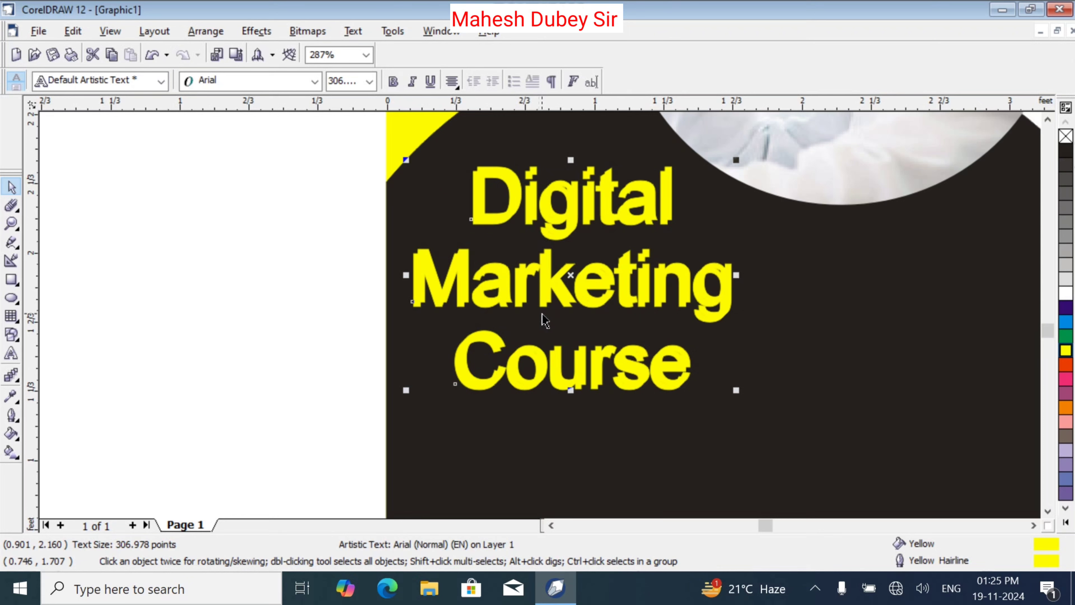
{"action": "key", "text": "Left"}
{"action": "key", "text": "Left"}
{"action": "key", "text": "Left"}
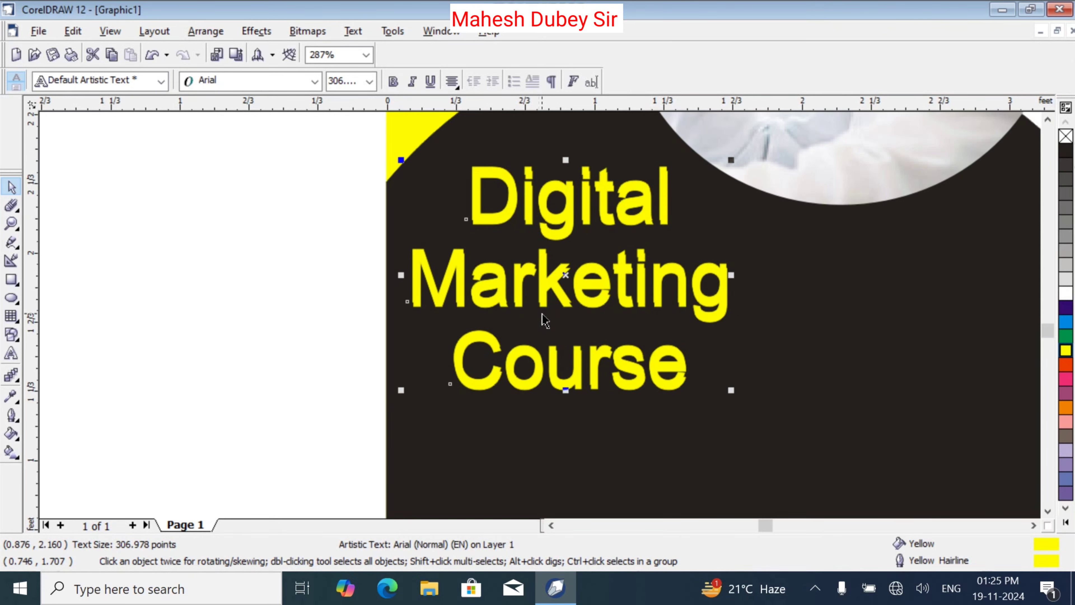
{"action": "key", "text": "Down"}
{"action": "key", "text": "Down"}
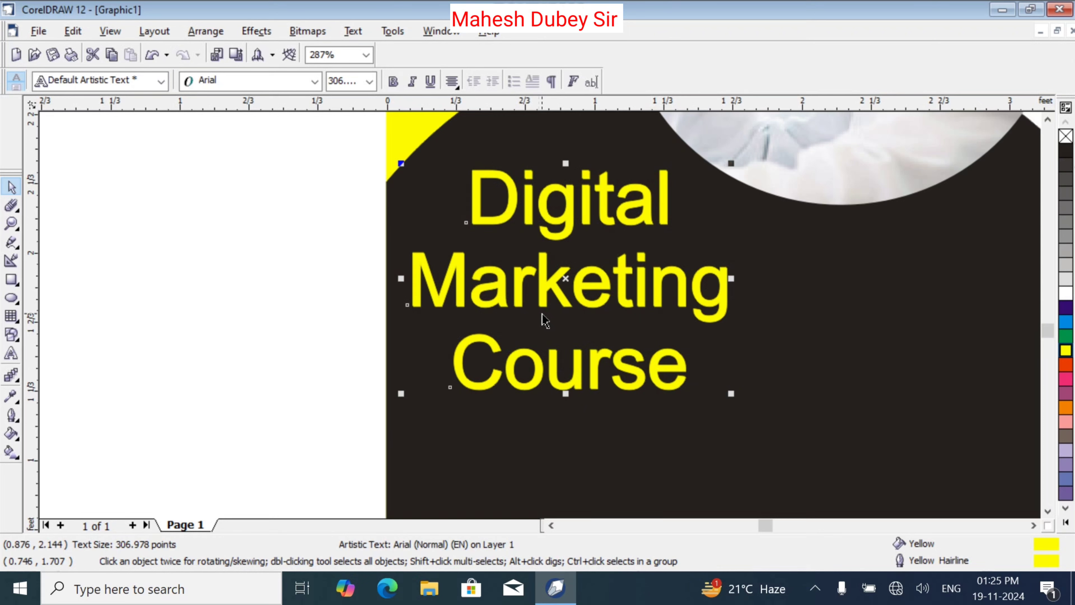
{"action": "key", "text": "Left"}
{"action": "key", "text": "Up"}
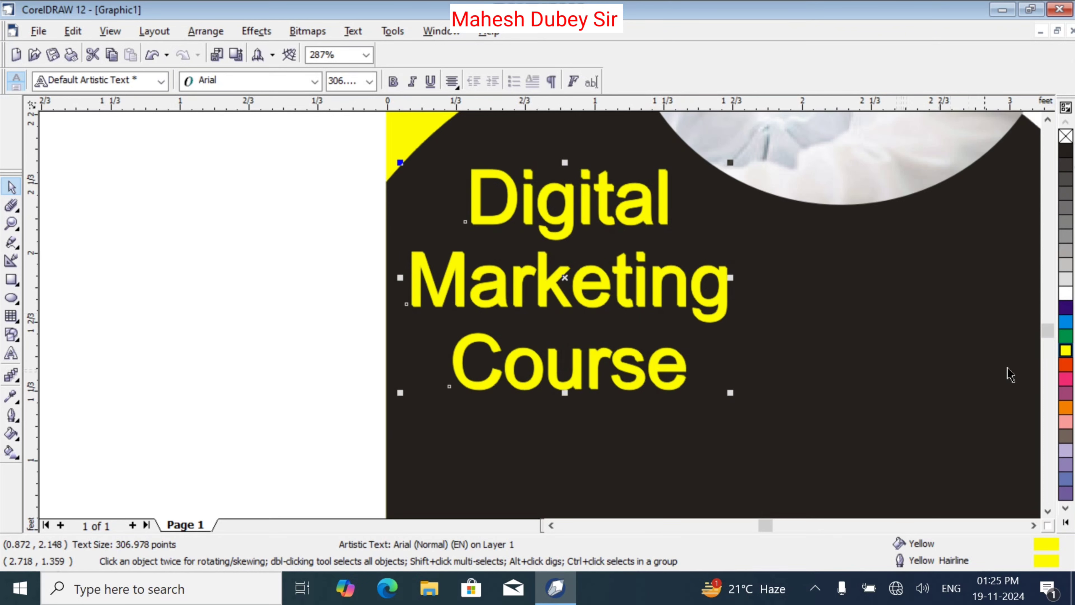
Step: Give the front copy of the heading a red fill and red outline so the yellow original acts as its shadow
{"action": "left_click", "coordinate": [1065, 365]}
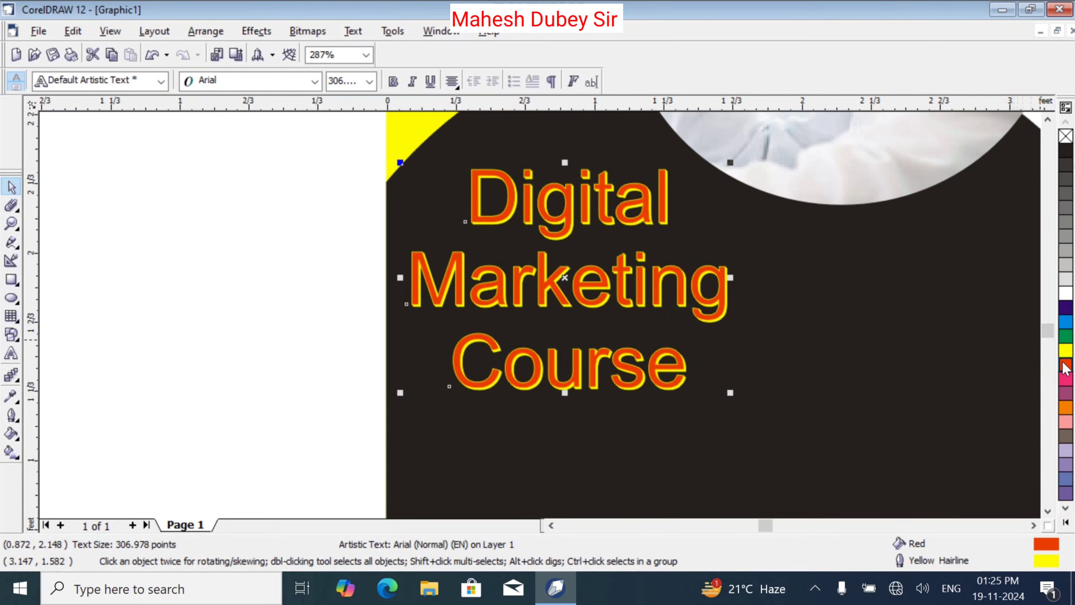
{"action": "right_click", "coordinate": [1065, 367]}
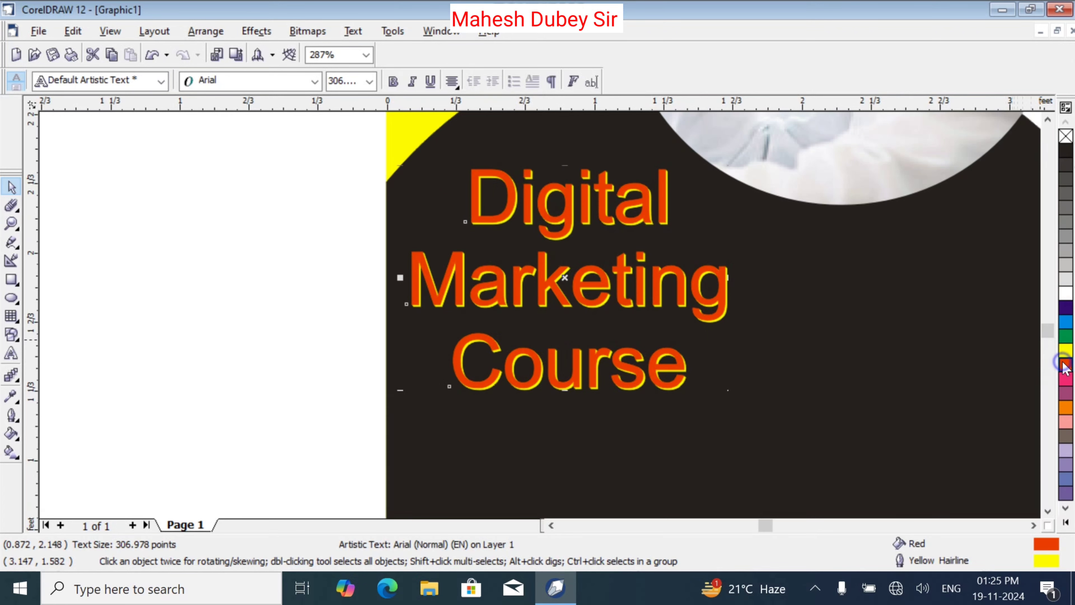
{"action": "left_click", "coordinate": [207, 231]}
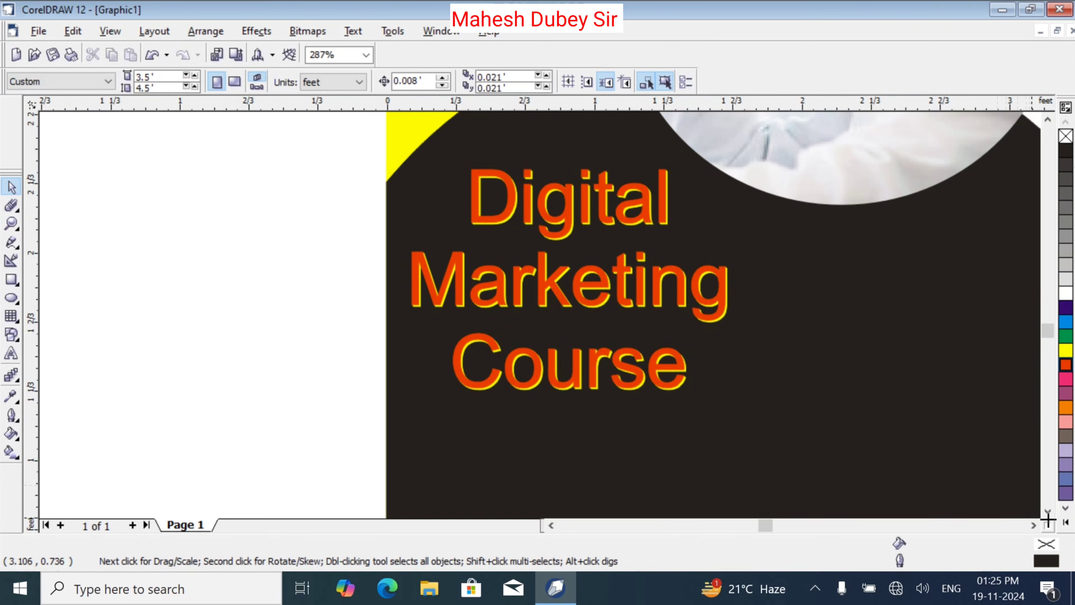
{"action": "scroll", "coordinate": [1048, 514], "scroll_direction": "down", "scroll_amount": 3}
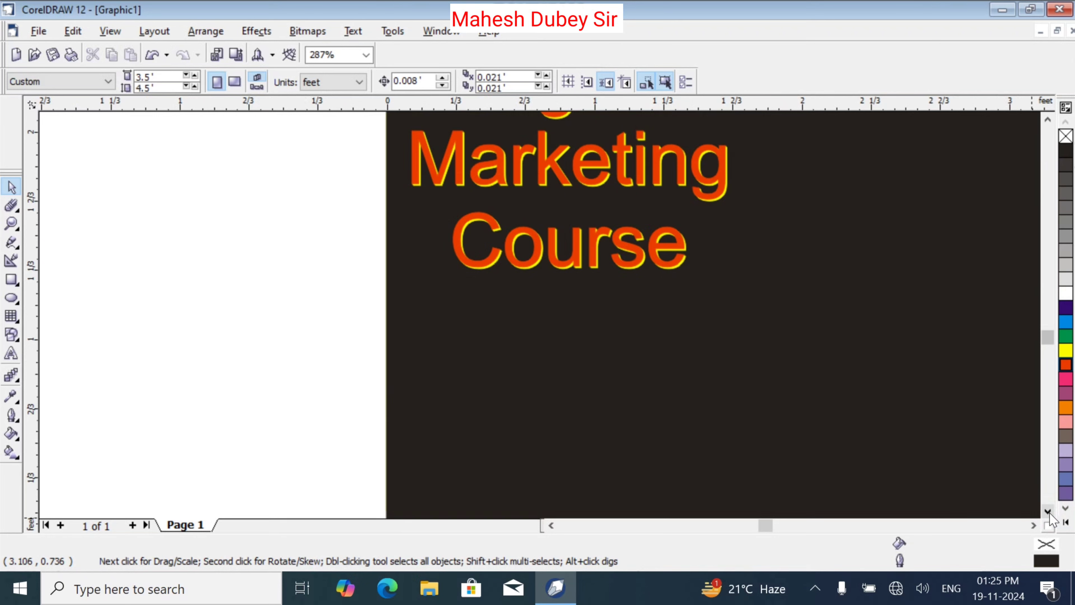